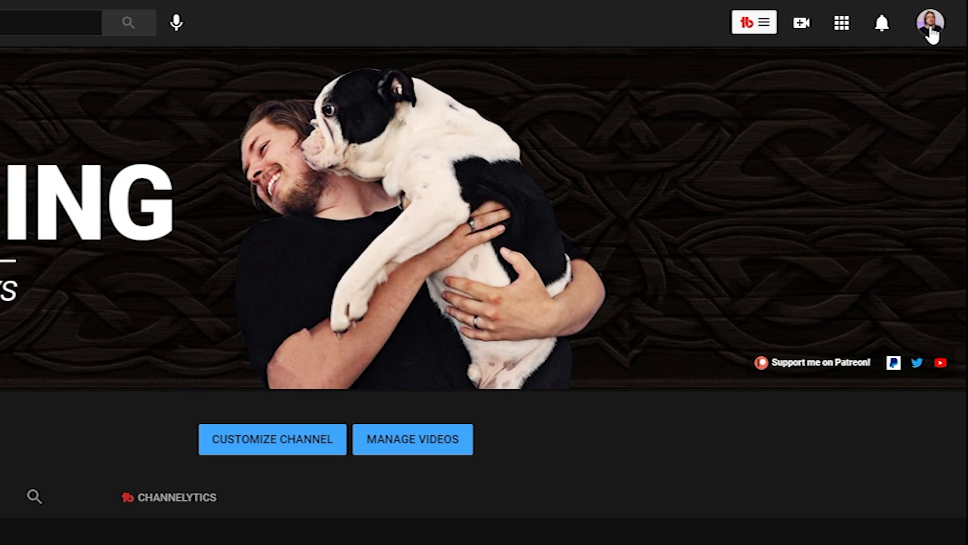
# Step: Open the audio library of the channel in YouTube Studio
pyautogui.click(946, 12)
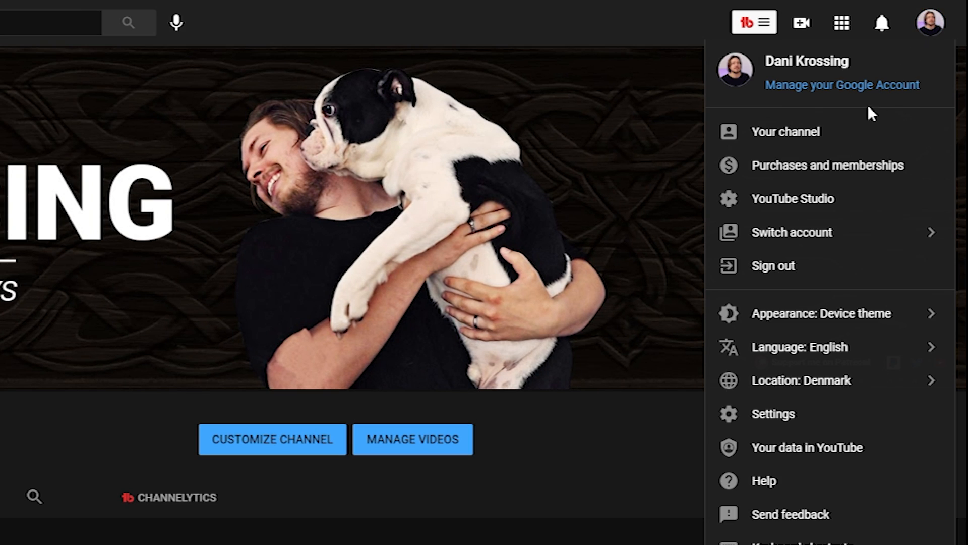
pyautogui.click(834, 204)
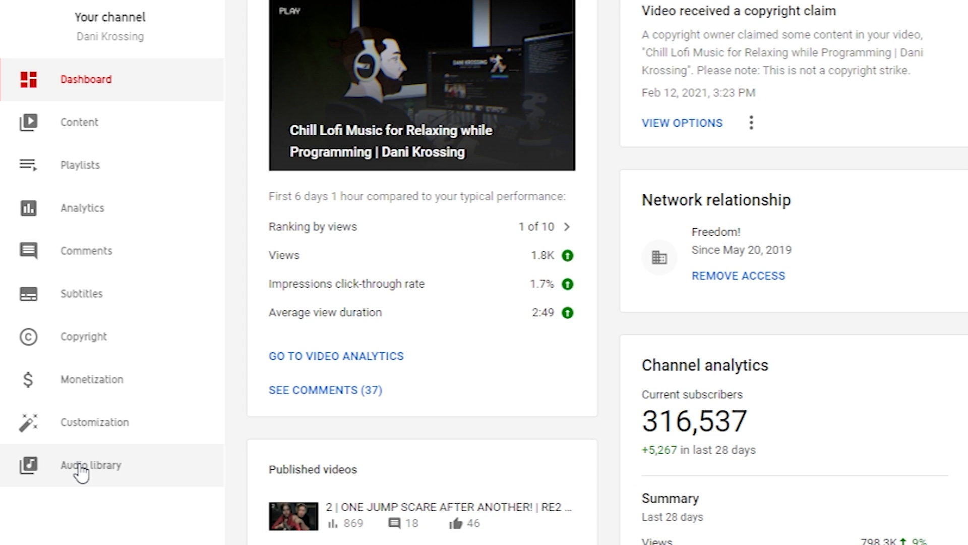
pyautogui.click(81, 471)
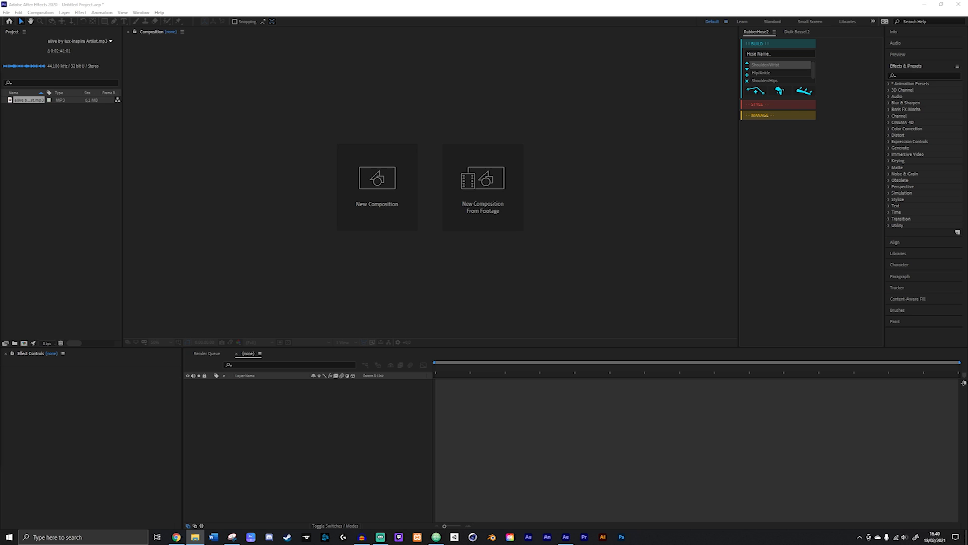
# Step: In After Effects, import the image singapore-1990959_1920.jpg into the project and start a new composition named "Audio Spectrum"
pyautogui.moveTo(0, 234); pyautogui.dragTo(36, 223)
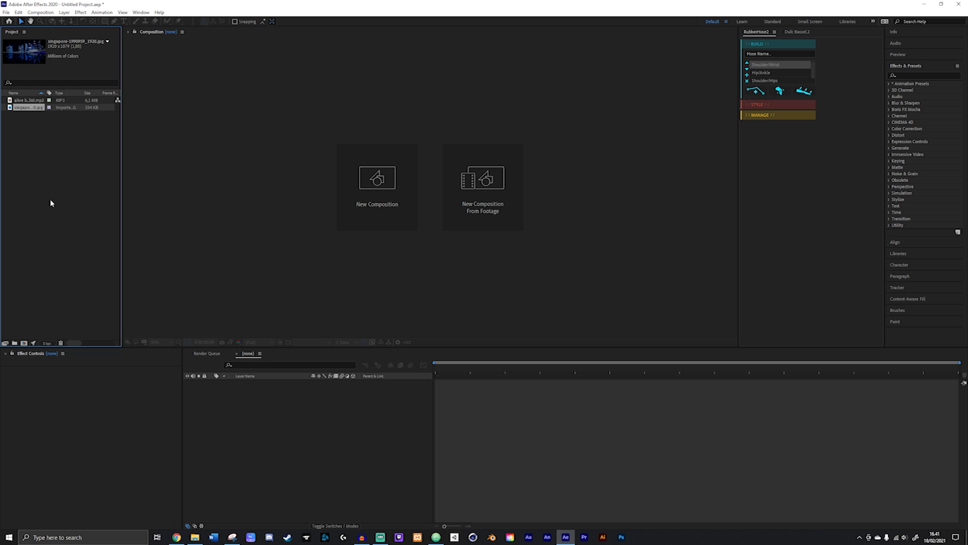
pyautogui.rightClick(52, 159)
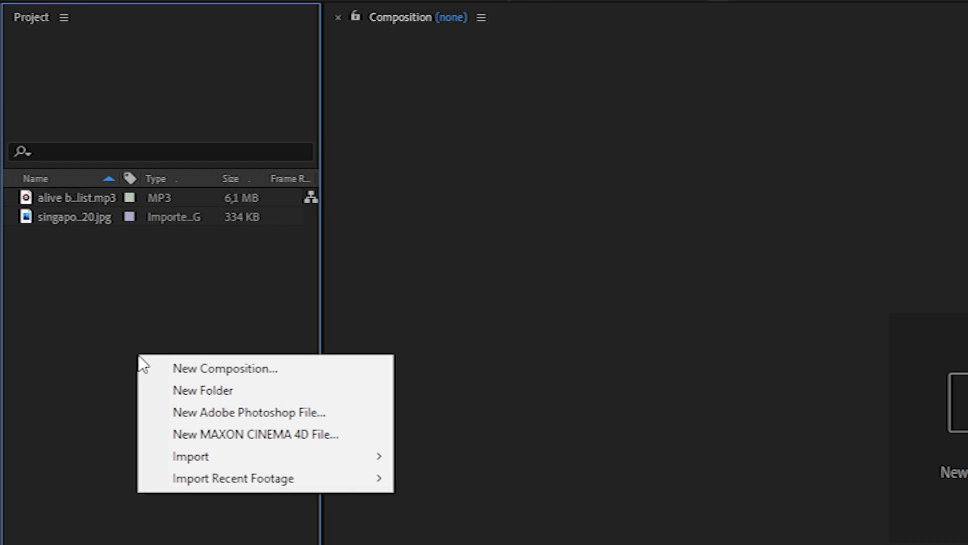
pyautogui.click(212, 366)
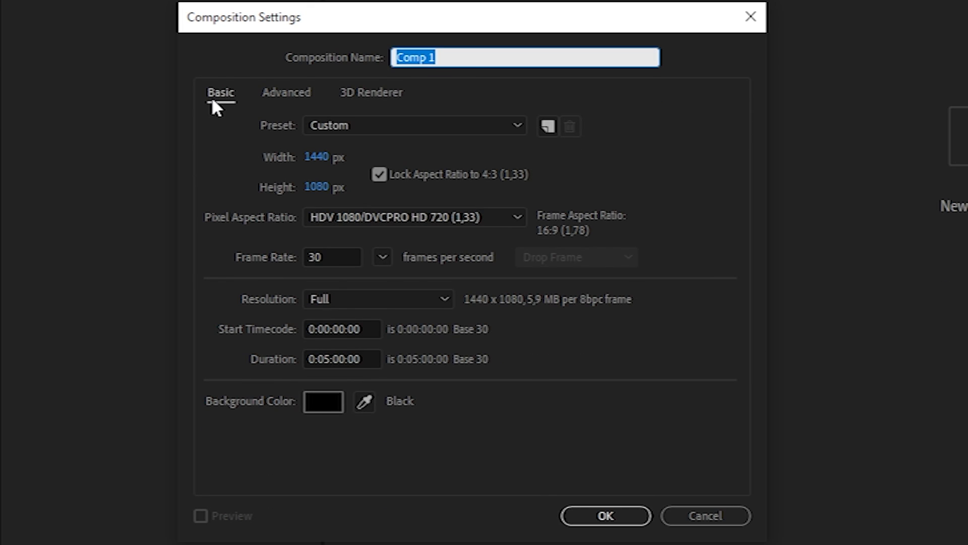
pyautogui.write('Audio ')
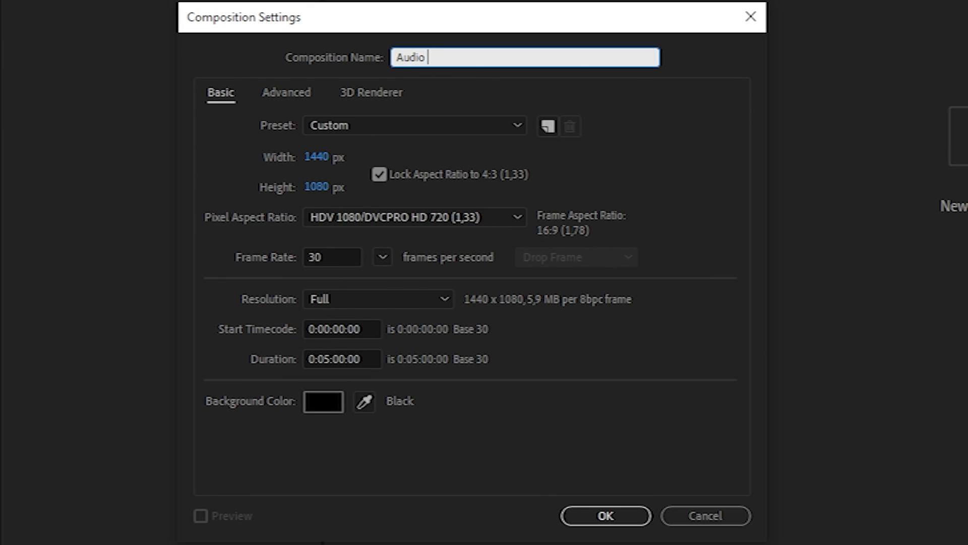
pyautogui.write('Spectrum')
pyautogui.moveTo(512, 58); pyautogui.dragTo(394, 54)
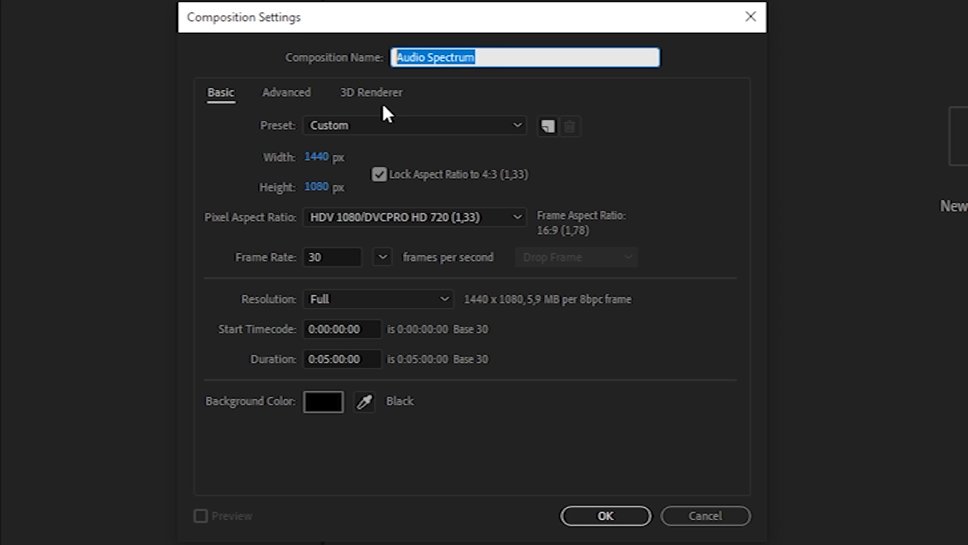
# Step: Set the composition's frame rate to 60 frames per second and create it
pyautogui.click(344, 125)
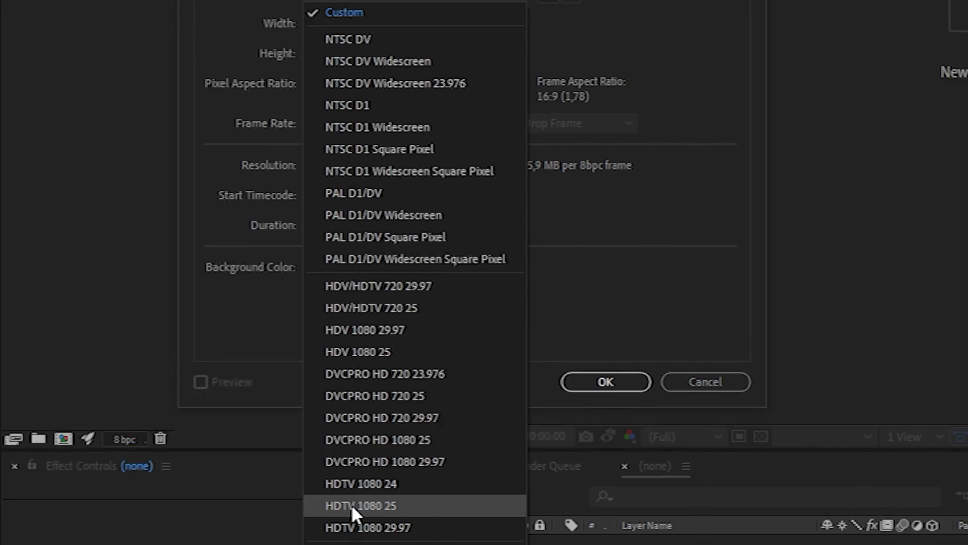
pyautogui.click(655, 167)
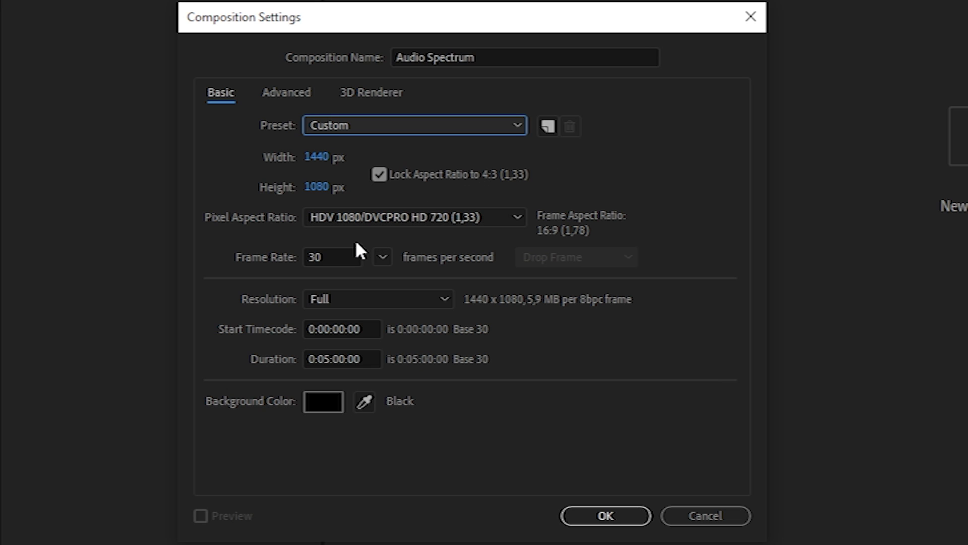
pyautogui.moveTo(340, 255); pyautogui.dragTo(298, 256)
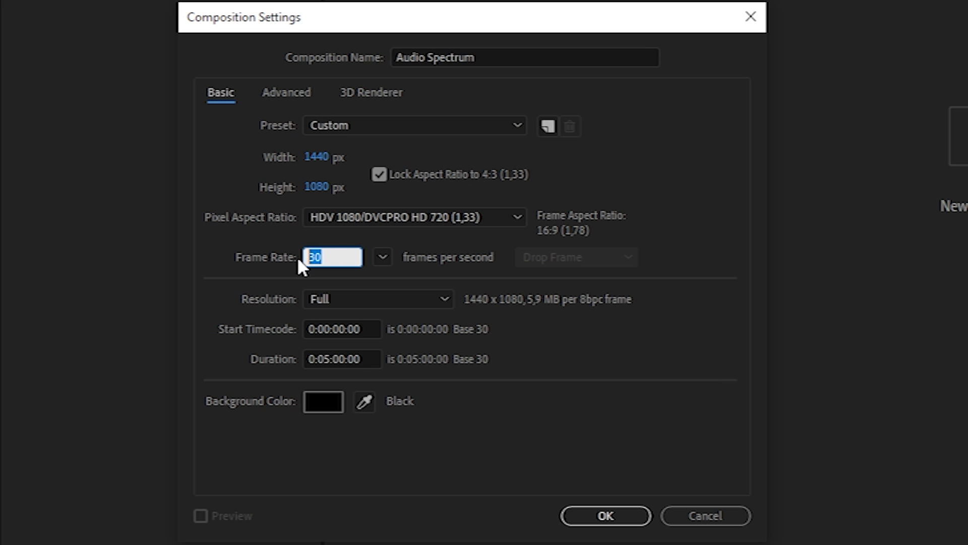
pyautogui.write('60')
pyautogui.click(479, 431)
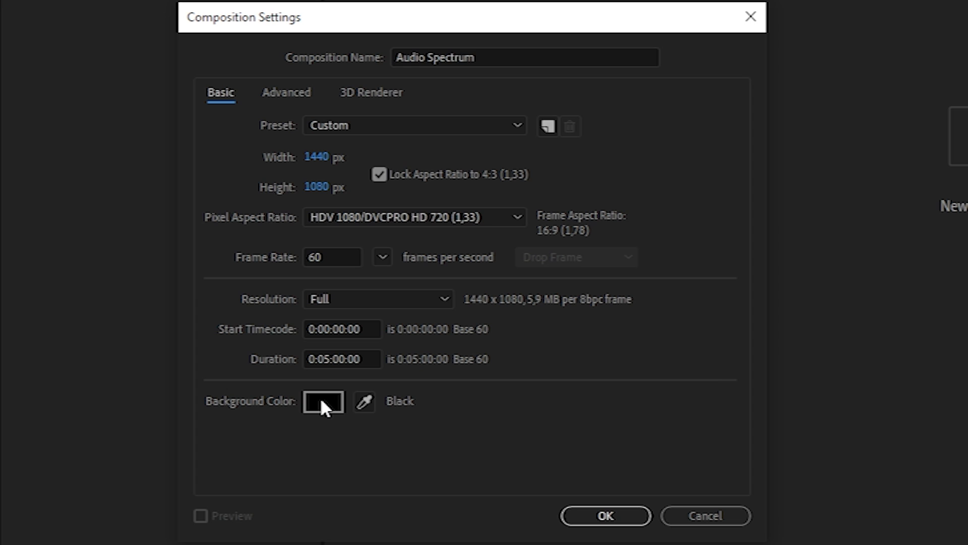
pyautogui.click(594, 522)
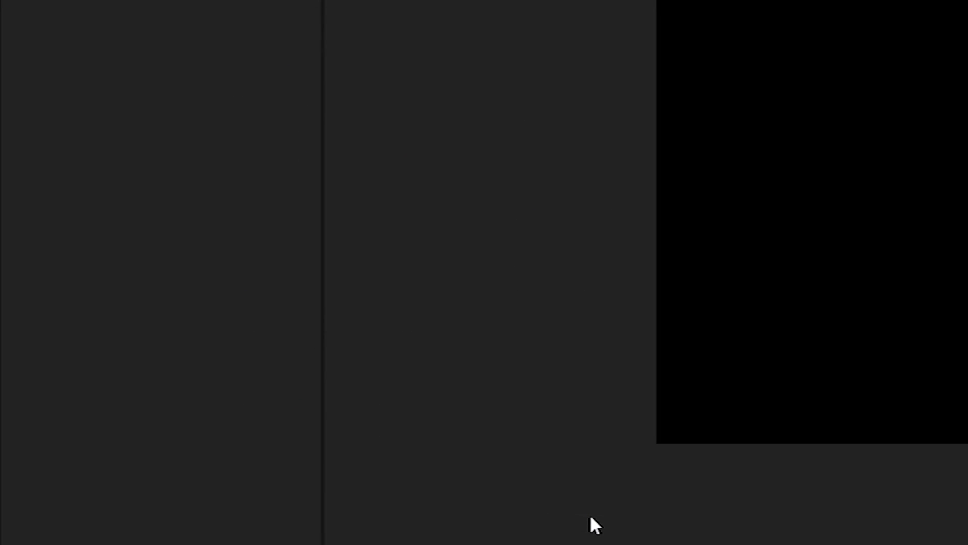
# Step: Add the Singapore image to the Audio Spectrum composition as a layer and scale it to 110%
pyautogui.moveTo(37, 117); pyautogui.dragTo(269, 413)
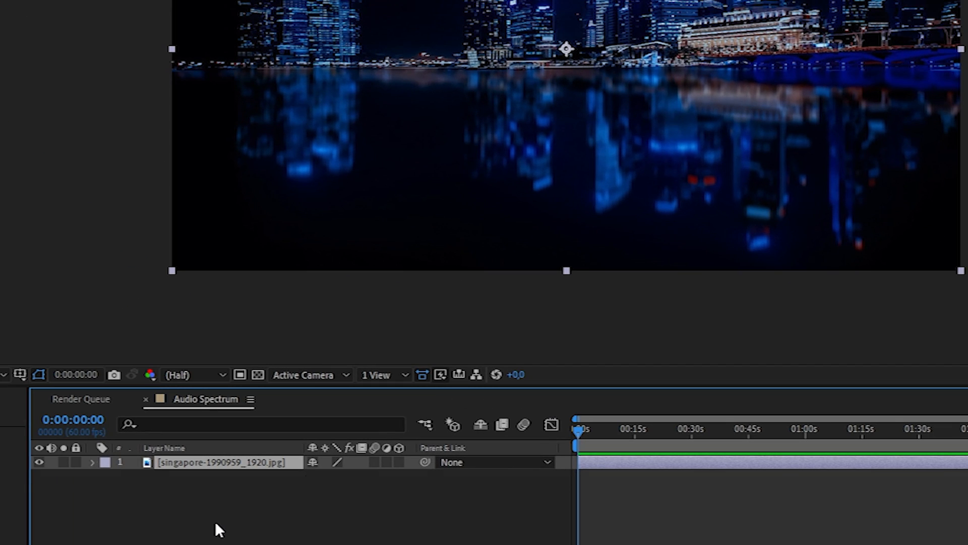
pyautogui.press('s')
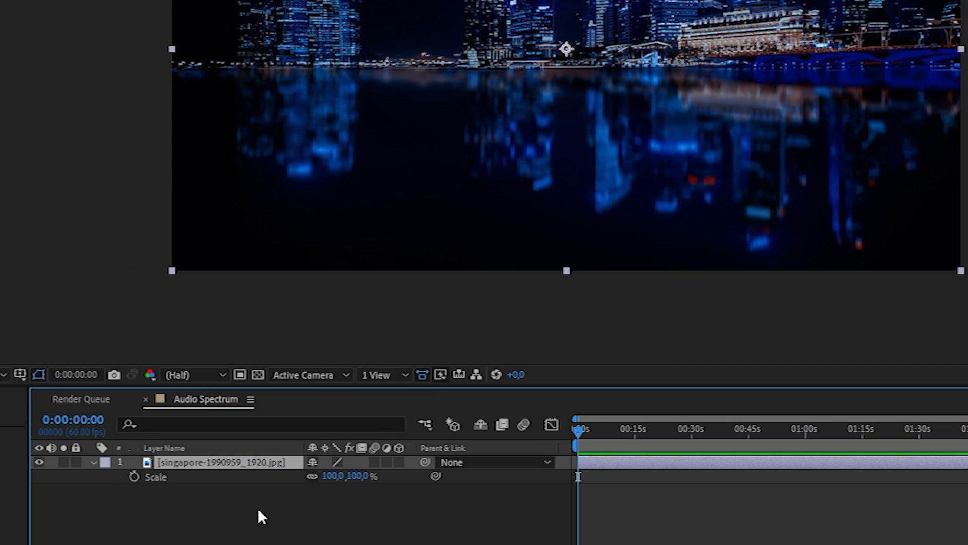
pyautogui.moveTo(359, 480); pyautogui.dragTo(367, 480)
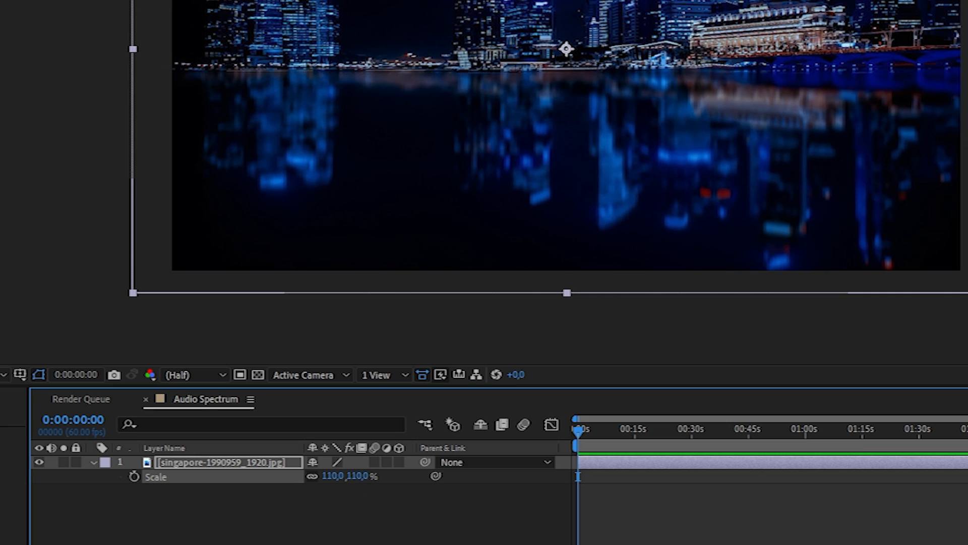
# Step: Add the "alive by lux-inspira Artlist.mp3" track beneath the image layer and set its audio levels to -4 dB
pyautogui.moveTo(0, 121); pyautogui.dragTo(233, 528)
pyautogui.click(237, 534)
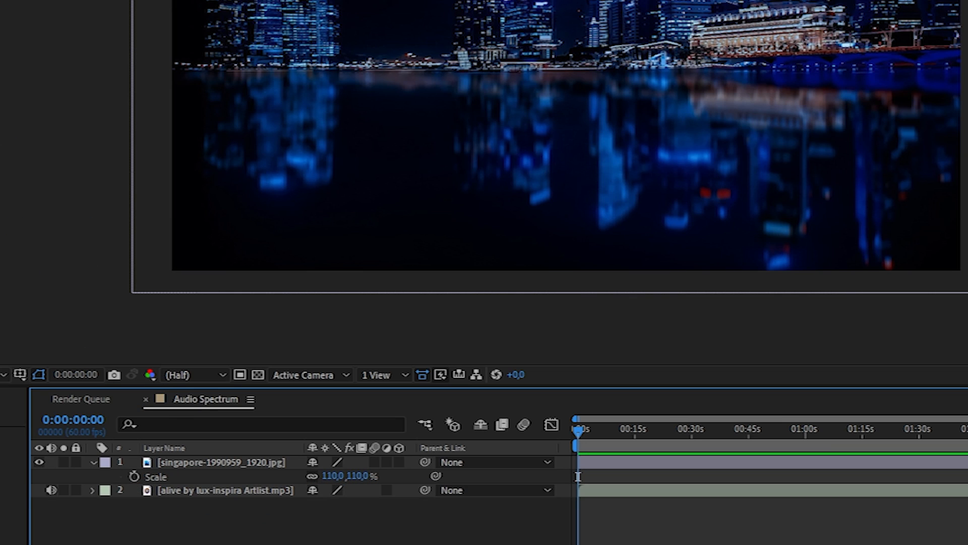
pyautogui.click(93, 491)
pyautogui.click(108, 505)
pyautogui.click(318, 518)
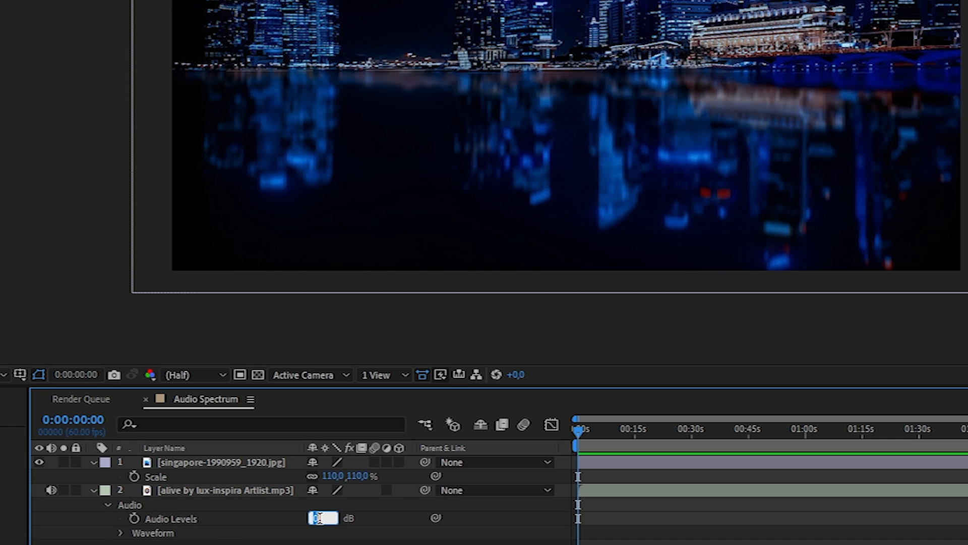
pyautogui.write('-')
pyautogui.press('BackSpace')
pyautogui.write('-4')
pyautogui.press('Return')
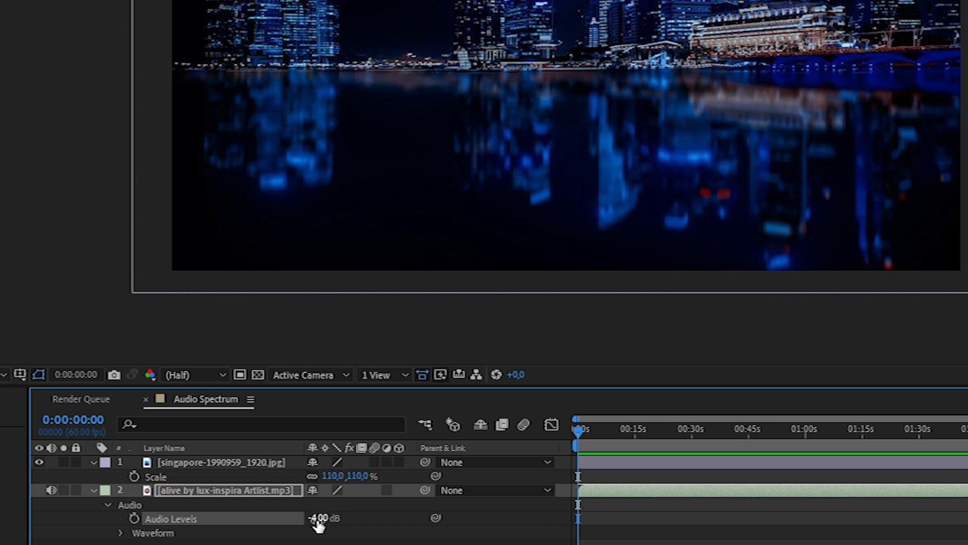
pyautogui.click(94, 489)
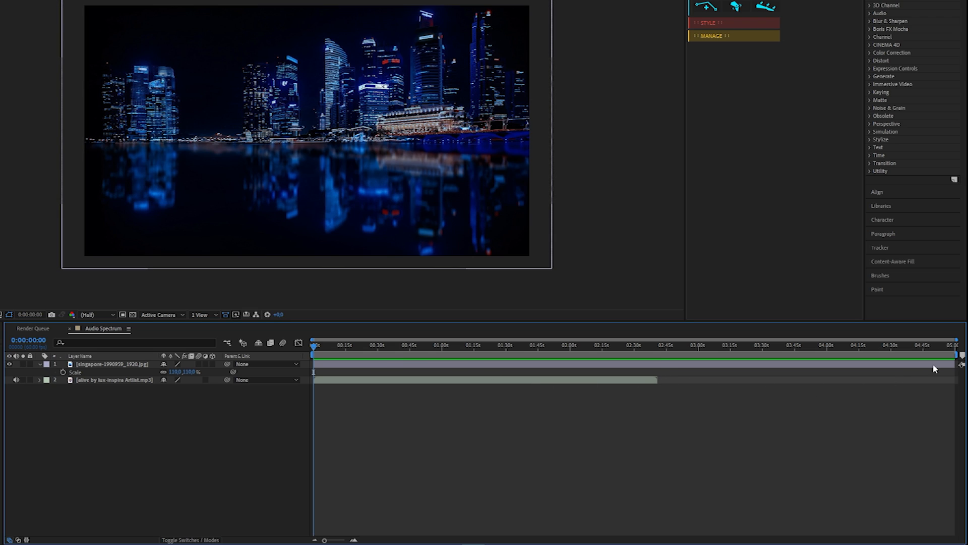
# Step: Shorten the image layer and the composition's work area so both end where the music track ends
pyautogui.click(947, 365)
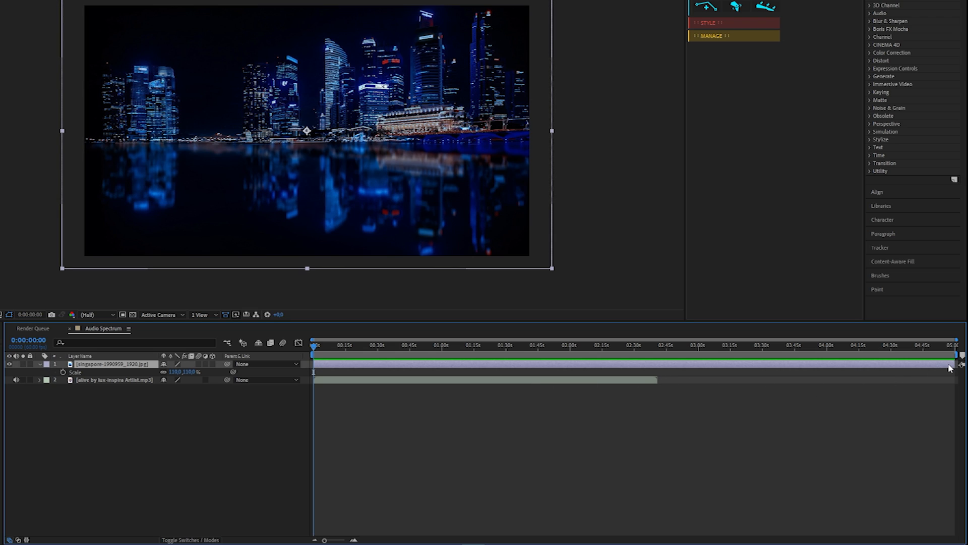
pyautogui.moveTo(957, 364); pyautogui.dragTo(666, 365)
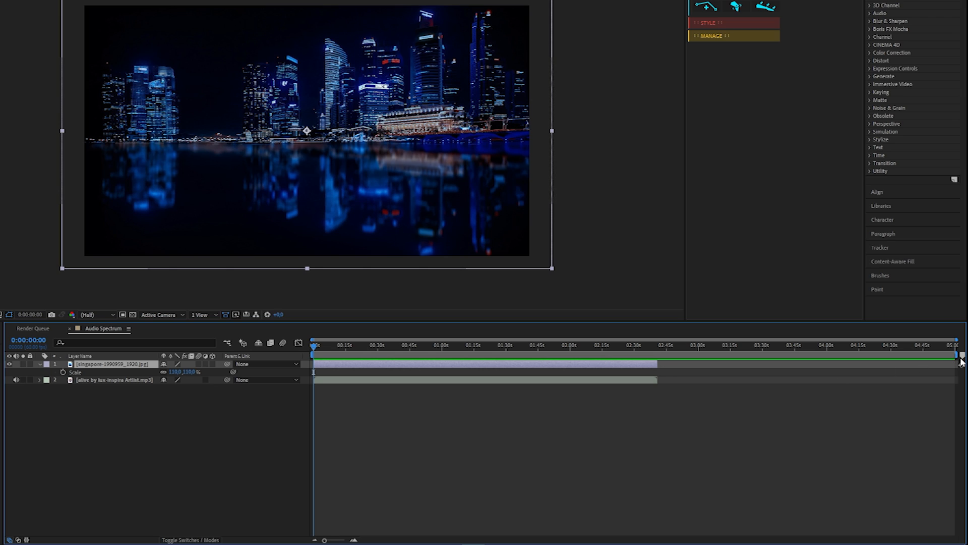
pyautogui.moveTo(961, 356); pyautogui.dragTo(660, 357)
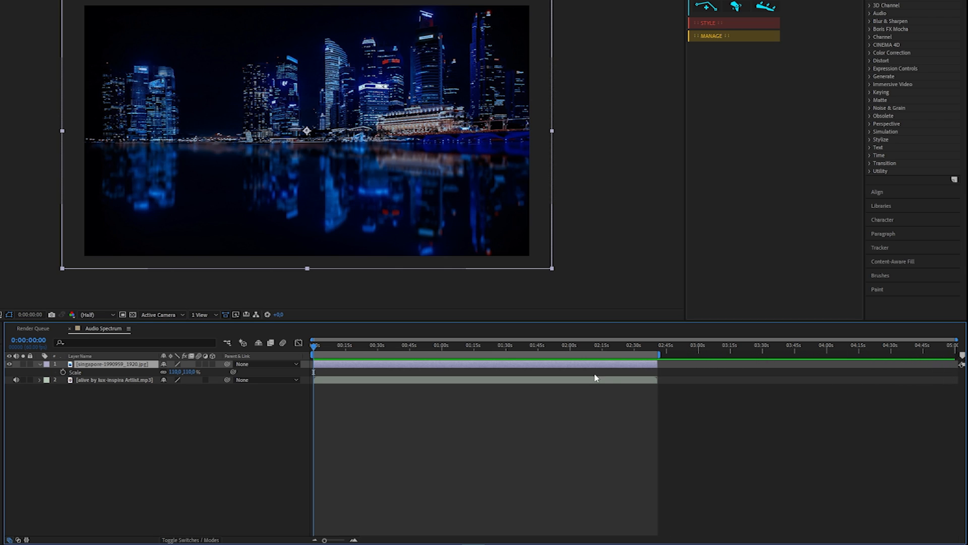
pyautogui.moveTo(563, 345); pyautogui.dragTo(659, 343)
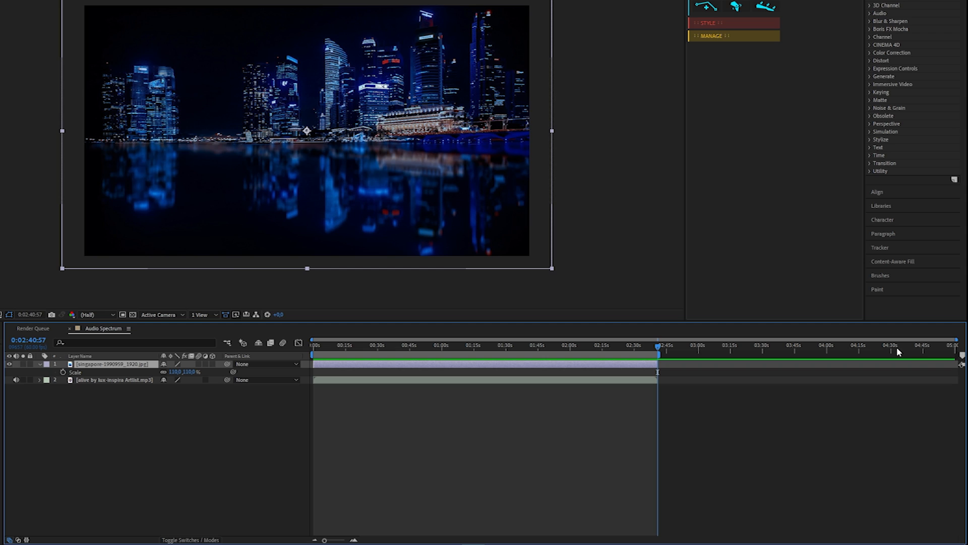
pyautogui.click(785, 454)
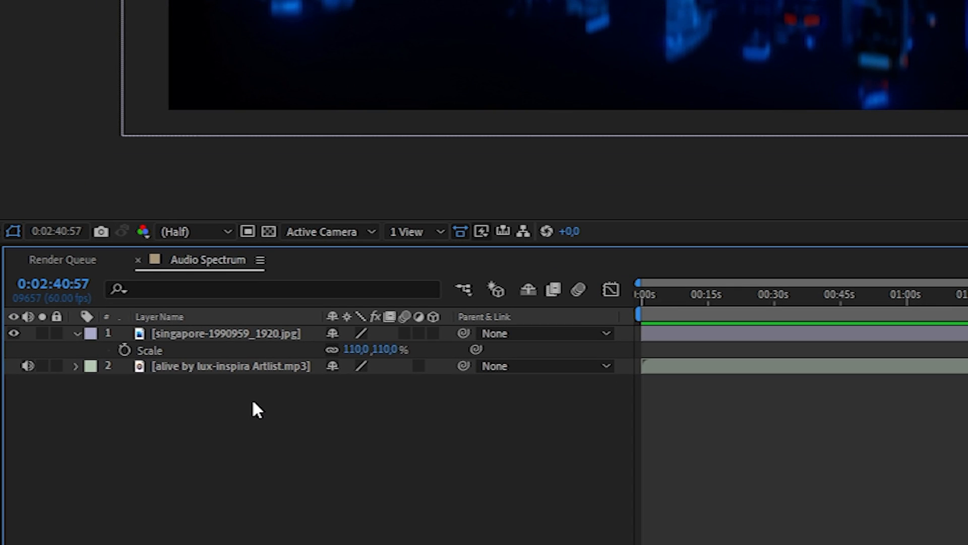
# Step: Add the expression wiggle(2,10) to the image layer's Position from the start of the timeline and preview the motion
pyautogui.click(254, 335)
pyautogui.press('p')
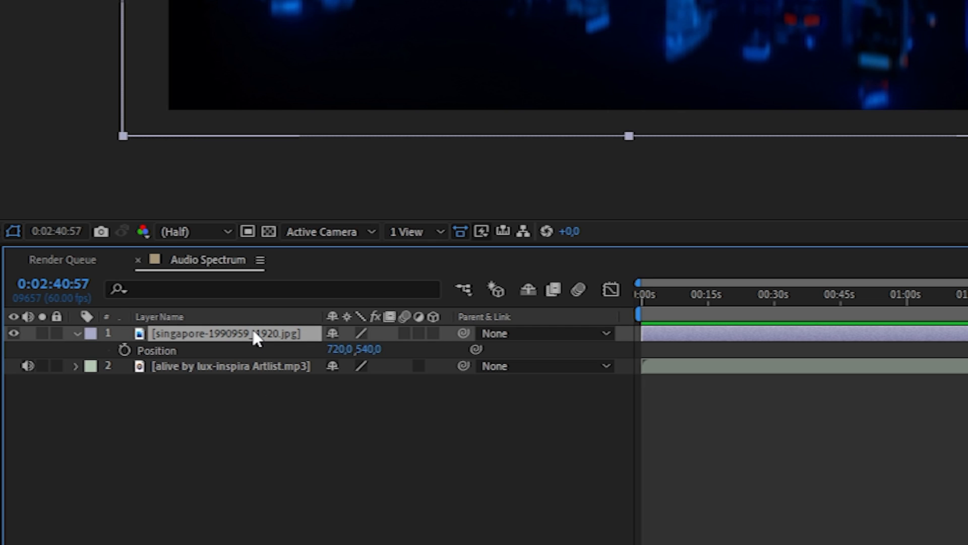
pyautogui.press('Home')
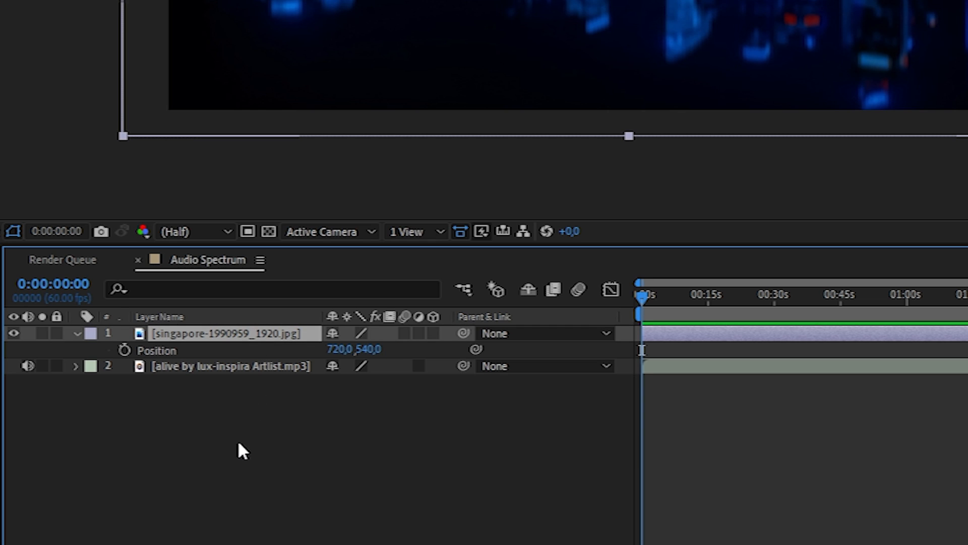
pyautogui.keyDown('alt'); pyautogui.click(123, 348); pyautogui.keyUp('alt')
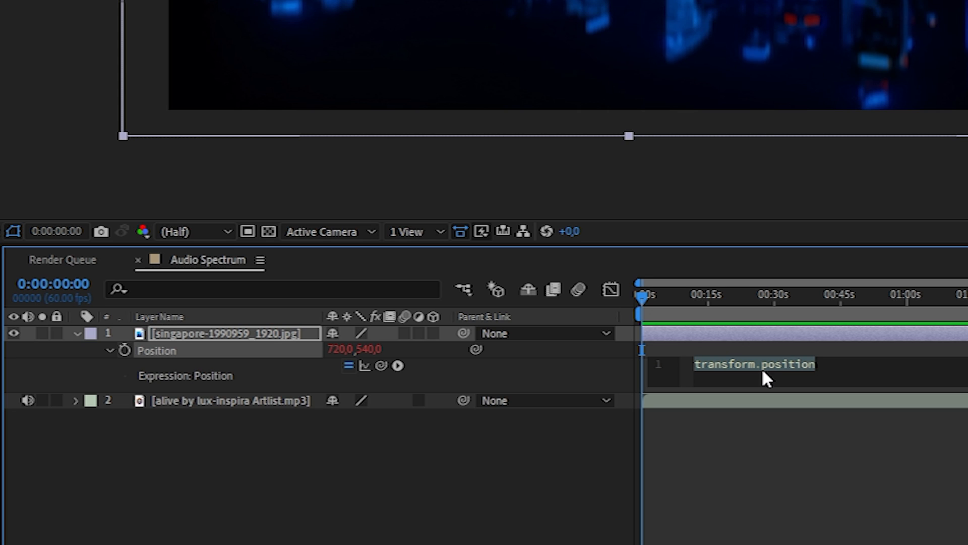
pyautogui.write('w')
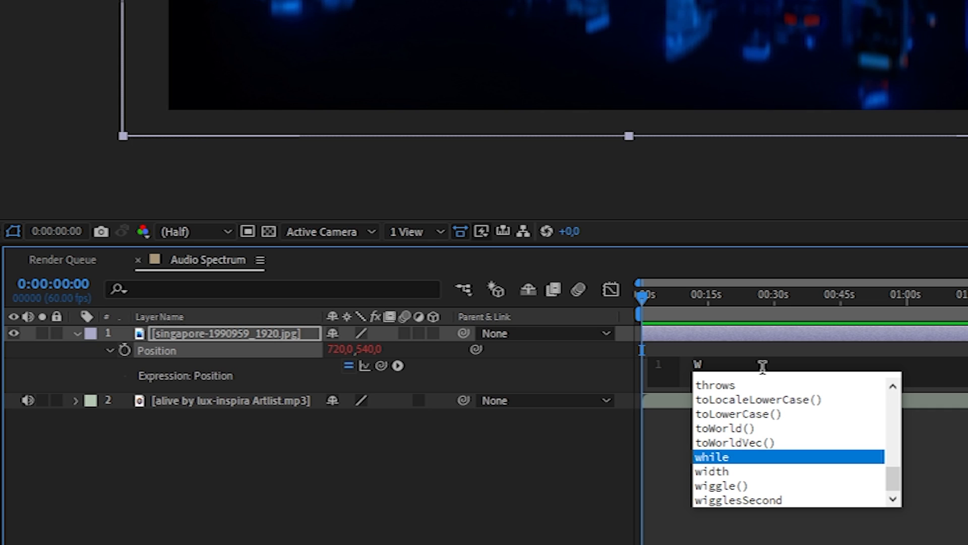
pyautogui.doubleClick(727, 486)
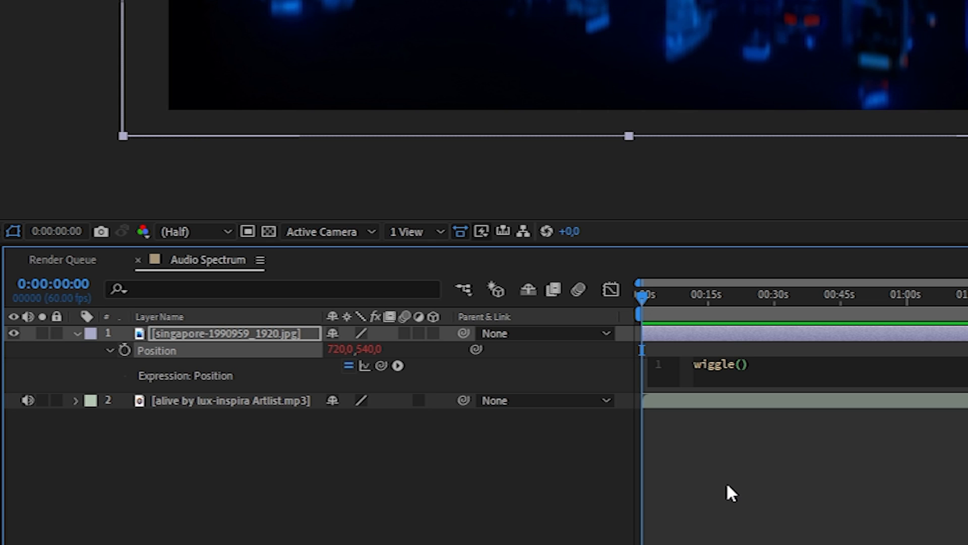
pyautogui.write('2,10')
pyautogui.click(732, 493)
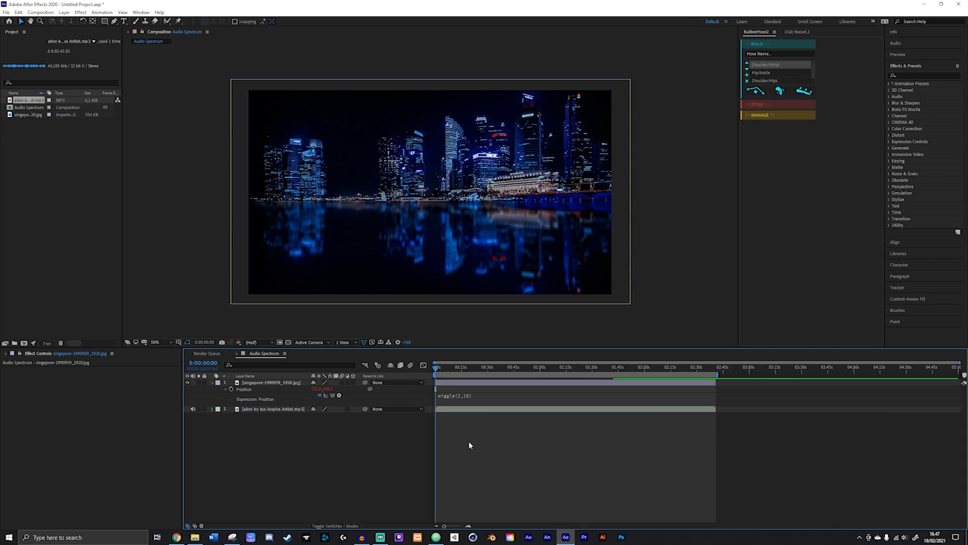
pyautogui.press('space')
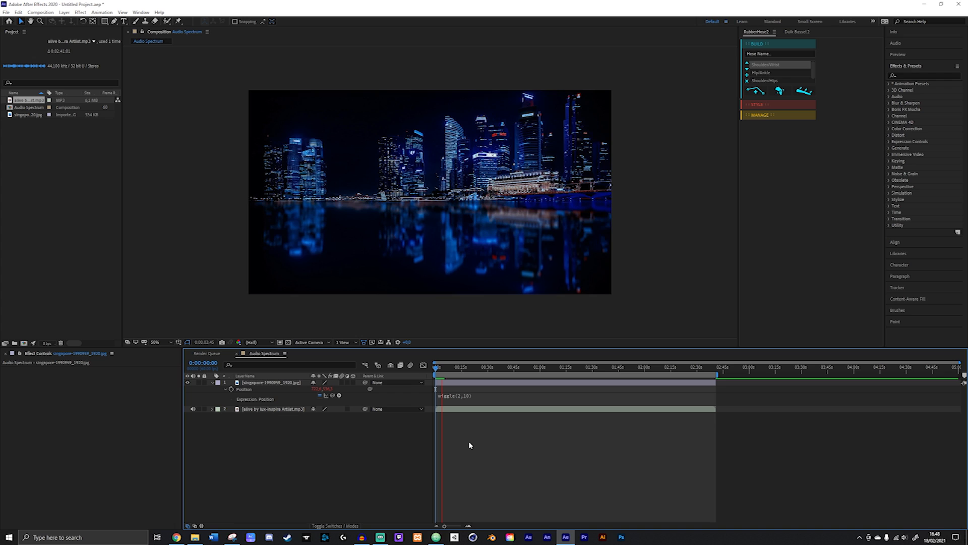
pyautogui.press('space')
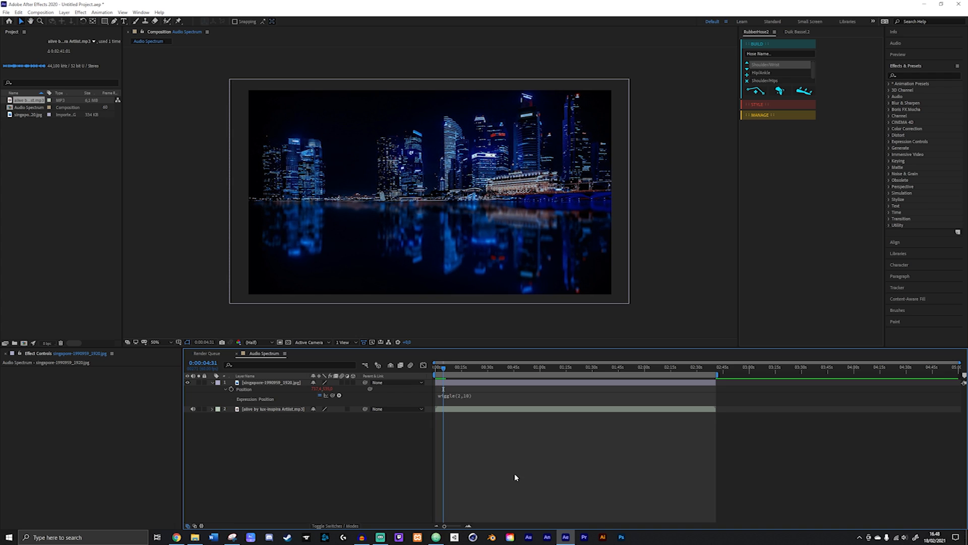
# Step: Apply a Gaussian Blur with a Blurriness of 100 to the Singapore image layer and preview the result
pyautogui.click(906, 75)
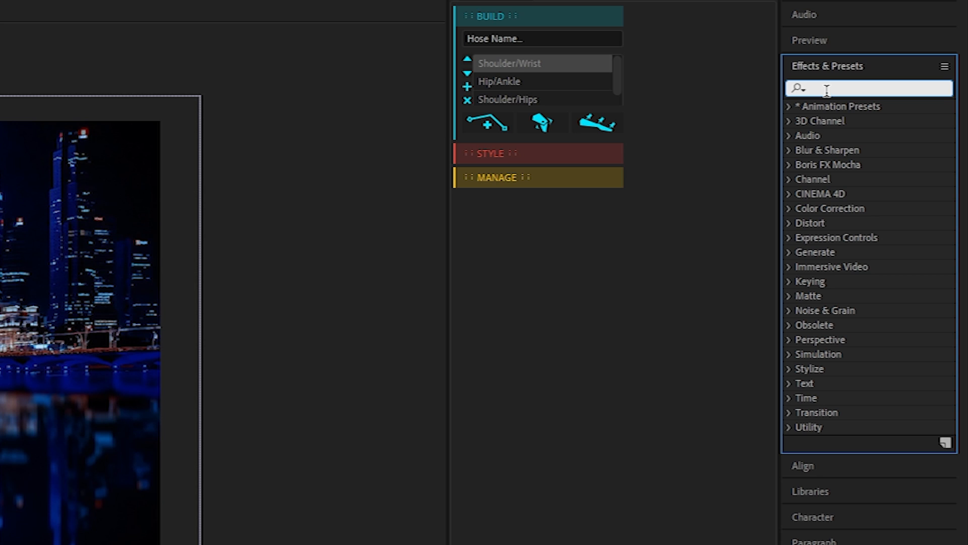
pyautogui.write('blur')
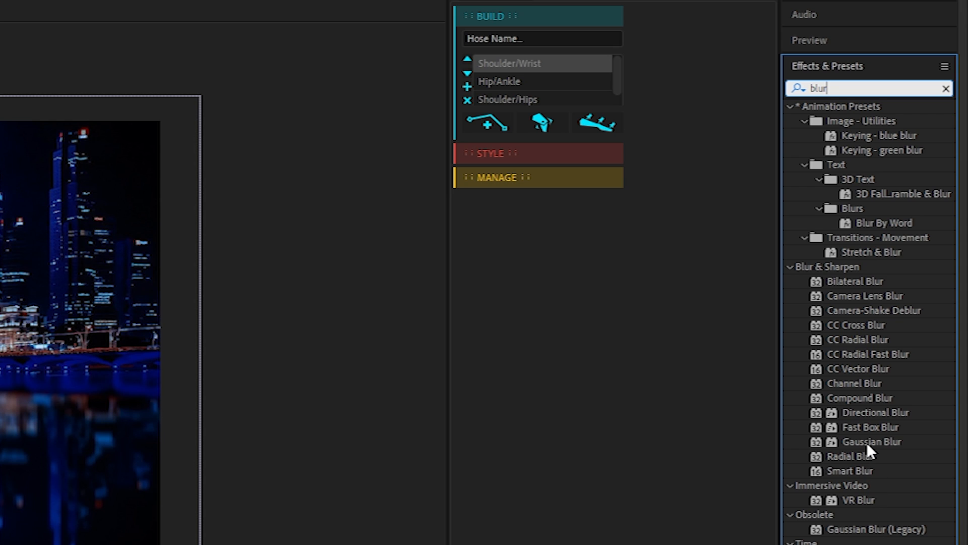
pyautogui.moveTo(867, 443); pyautogui.dragTo(225, 444)
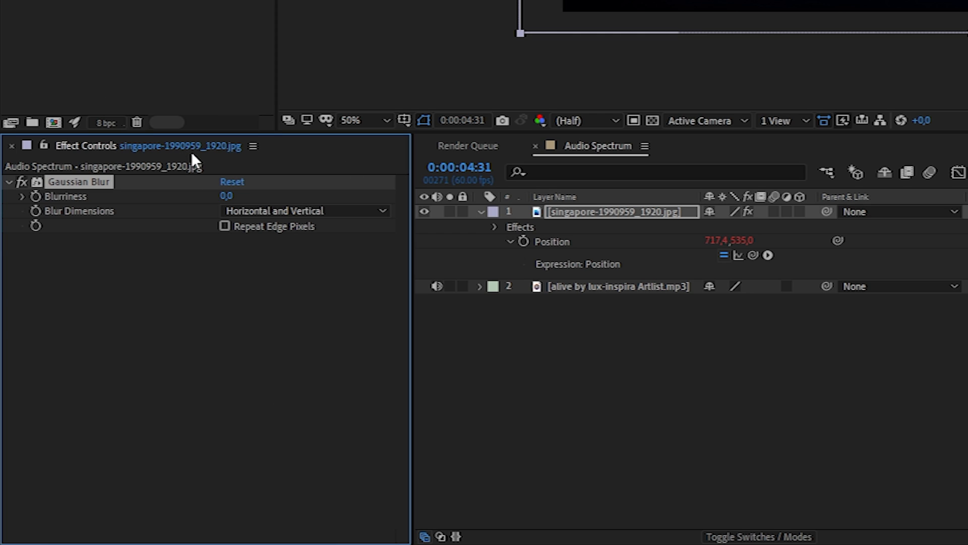
pyautogui.click(226, 196)
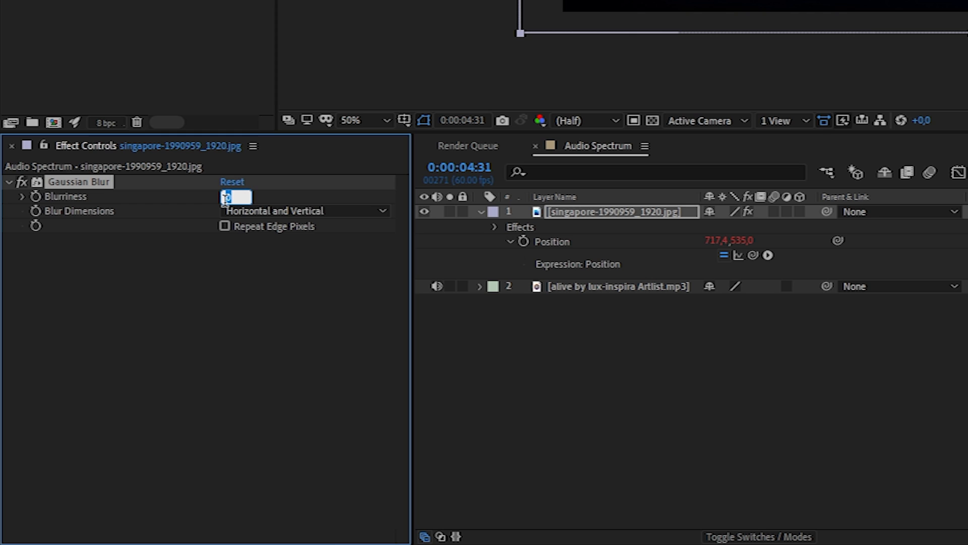
pyautogui.write('100')
pyautogui.press('Return')
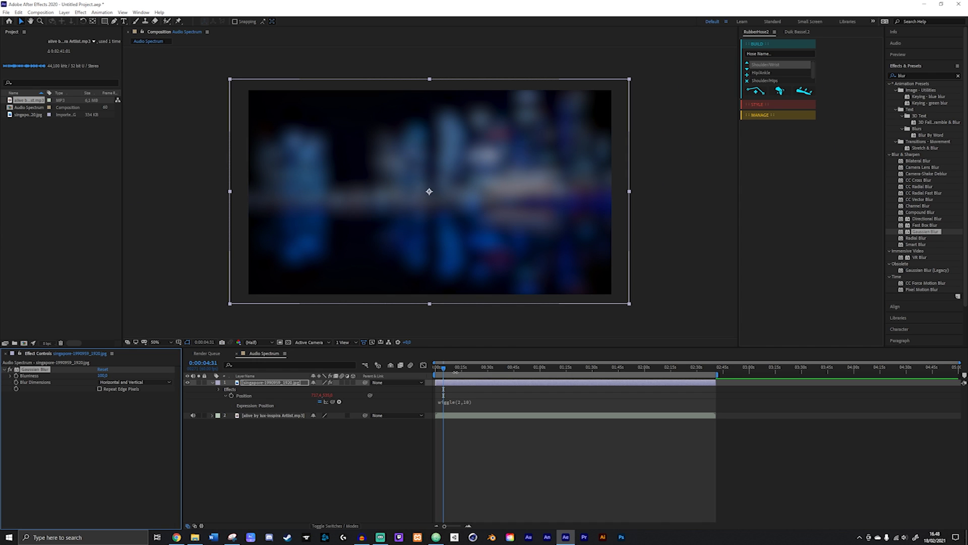
pyautogui.press('space')
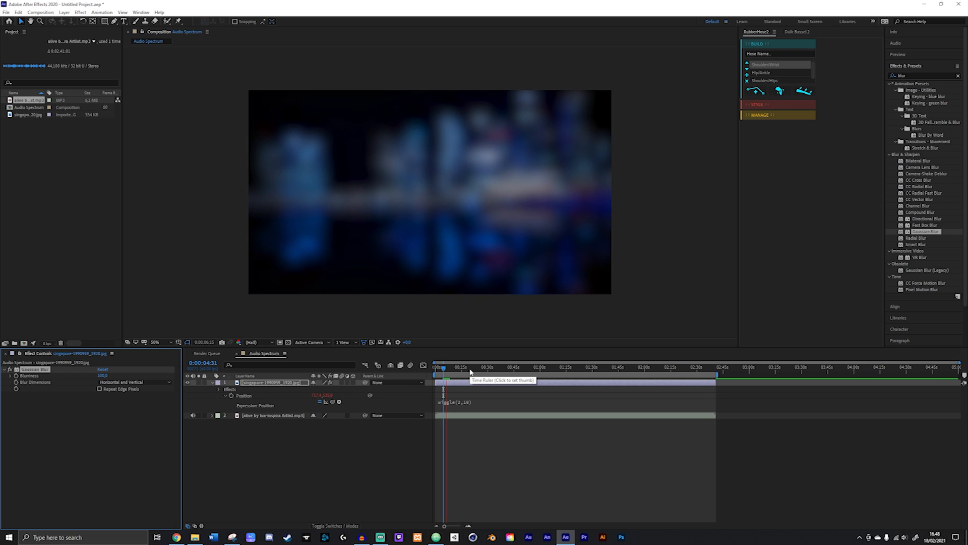
pyautogui.press('space')
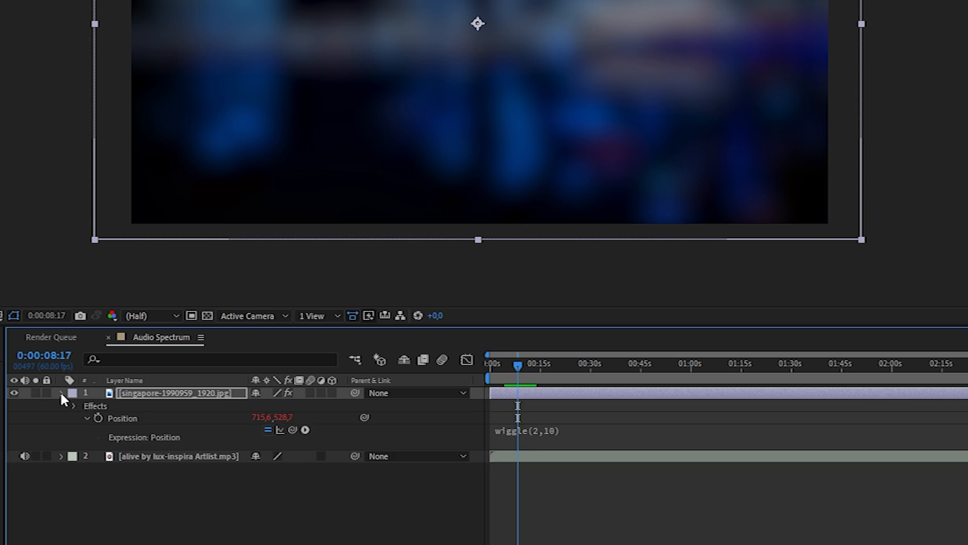
# Step: Collapse the image layer's properties and give both the image and music layers the Blue label color
pyautogui.click(212, 382)
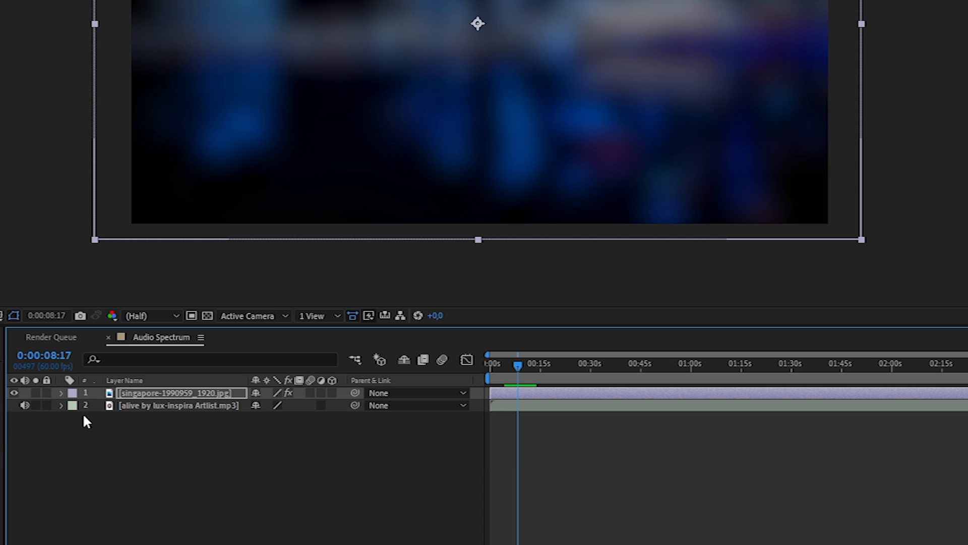
pyautogui.click(172, 391)
pyautogui.hotkey('ctrl', 'a')
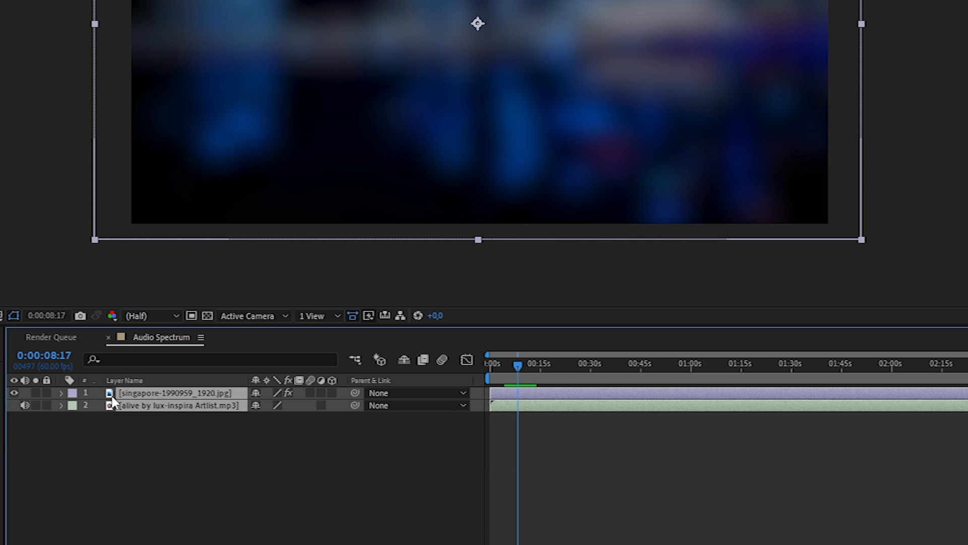
pyautogui.click(72, 402)
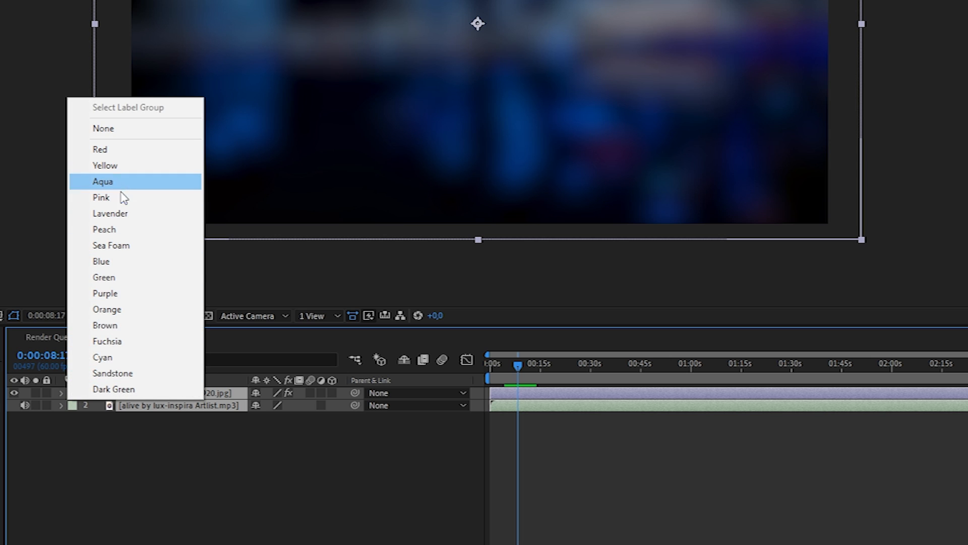
pyautogui.click(126, 261)
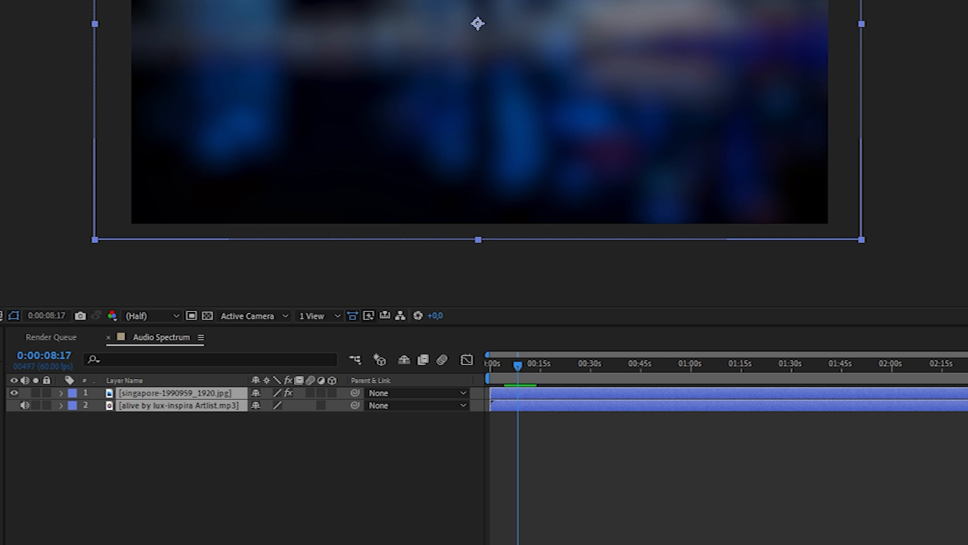
# Step: Create a new comp-sized solid layer named "Circle Spectrum"
pyautogui.rightClick(163, 475)
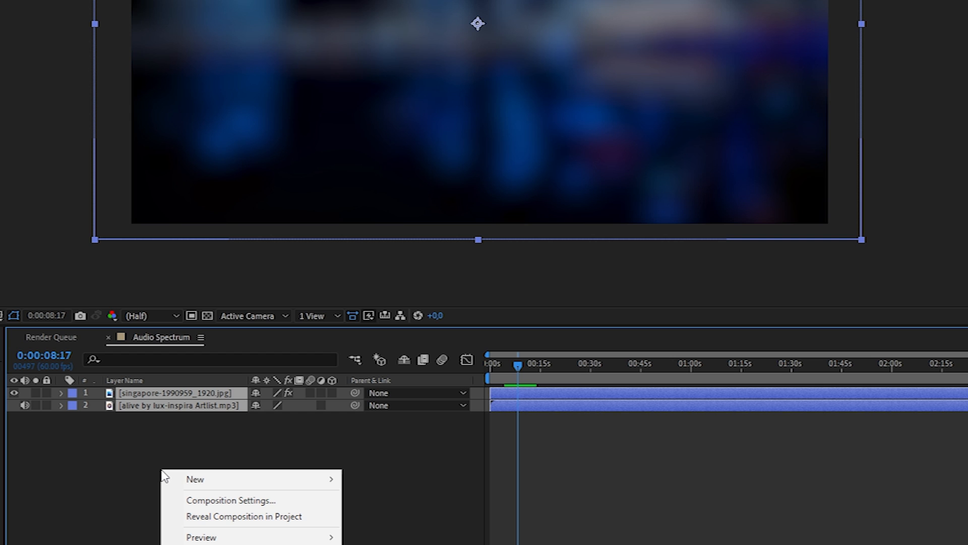
pyautogui.moveTo(198, 484)
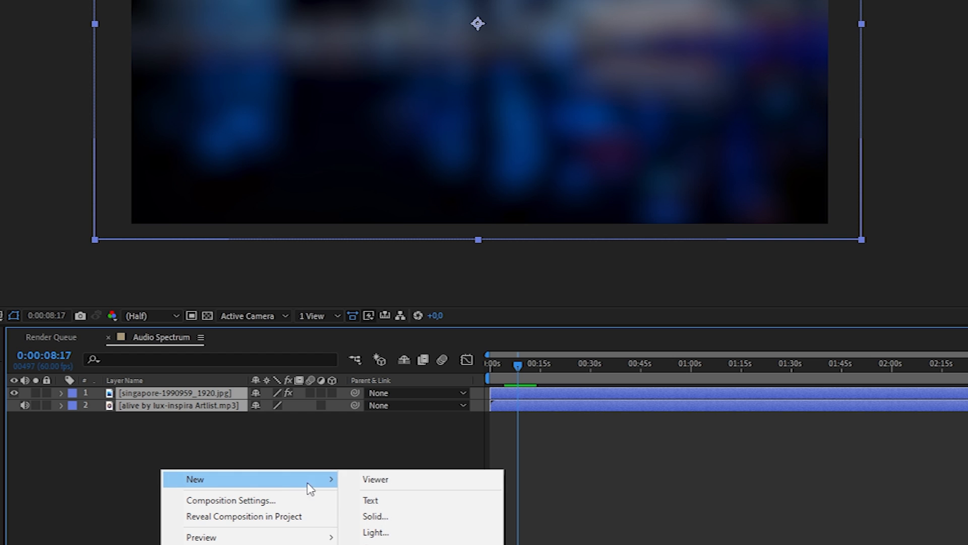
pyautogui.click(376, 516)
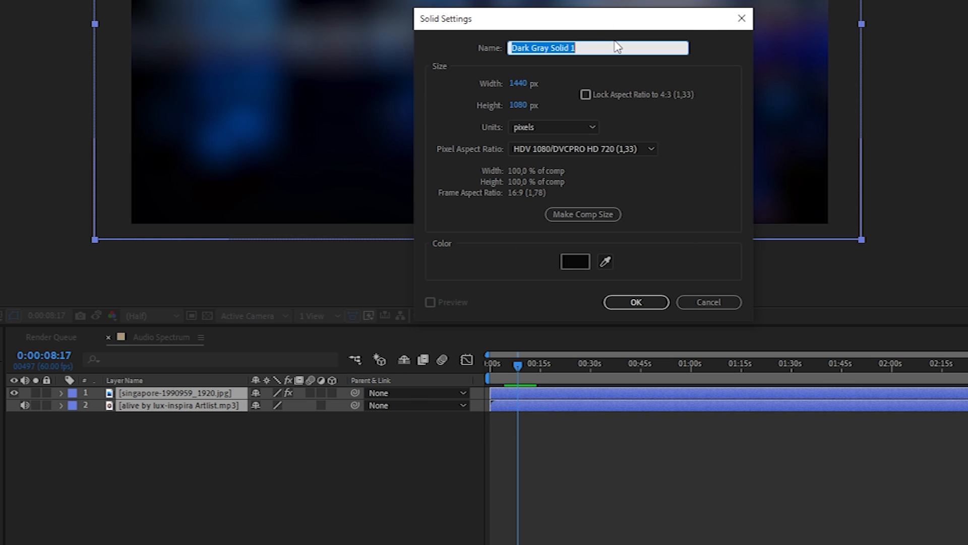
pyautogui.write('Circle ')
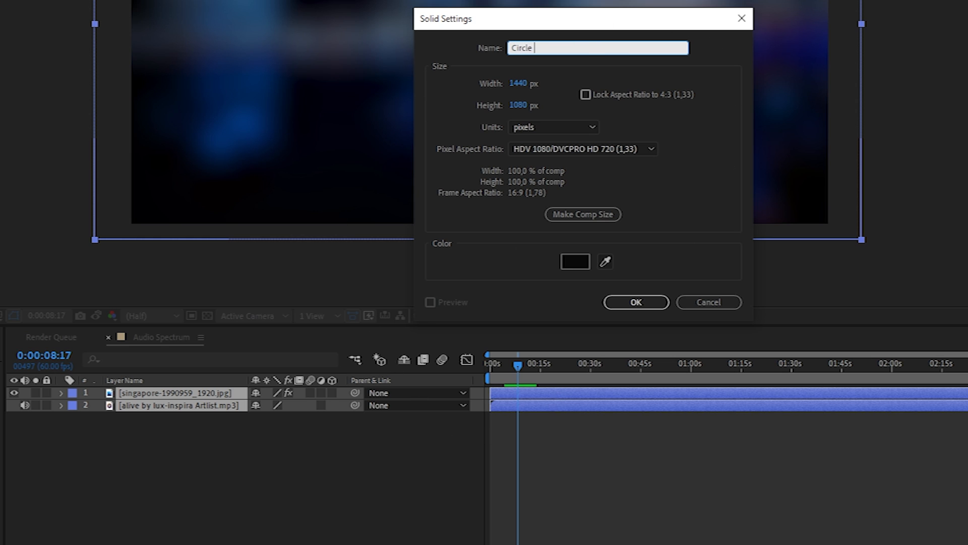
pyautogui.write('Spectrum')
pyautogui.click(629, 302)
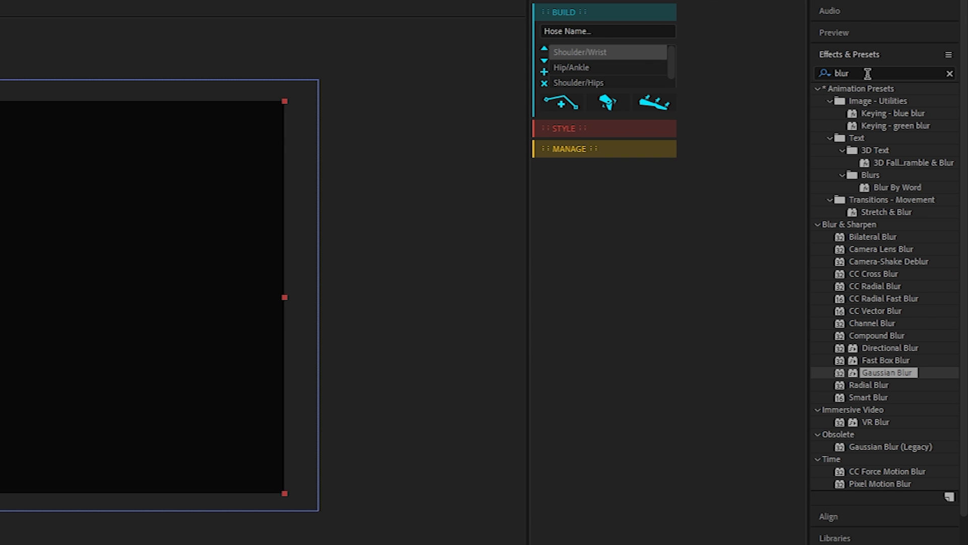
# Step: Apply the Audio Spectrum effect to the Circle Spectrum layer and preview the composition
pyautogui.click(869, 73)
pyautogui.moveTo(868, 73); pyautogui.dragTo(807, 72)
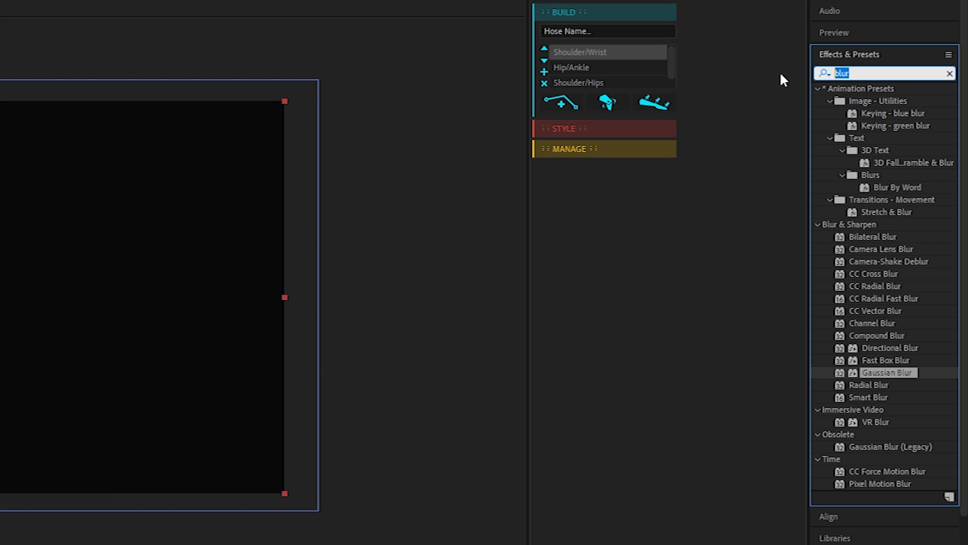
pyautogui.write('audio')
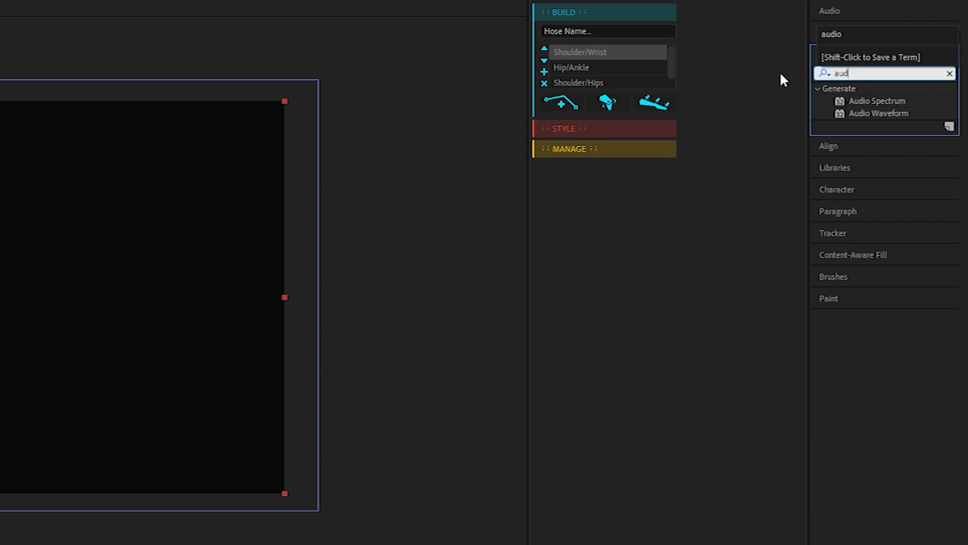
pyautogui.click(870, 99)
pyautogui.moveTo(871, 99); pyautogui.dragTo(415, 222)
pyautogui.moveTo(488, 199); pyautogui.dragTo(213, 477)
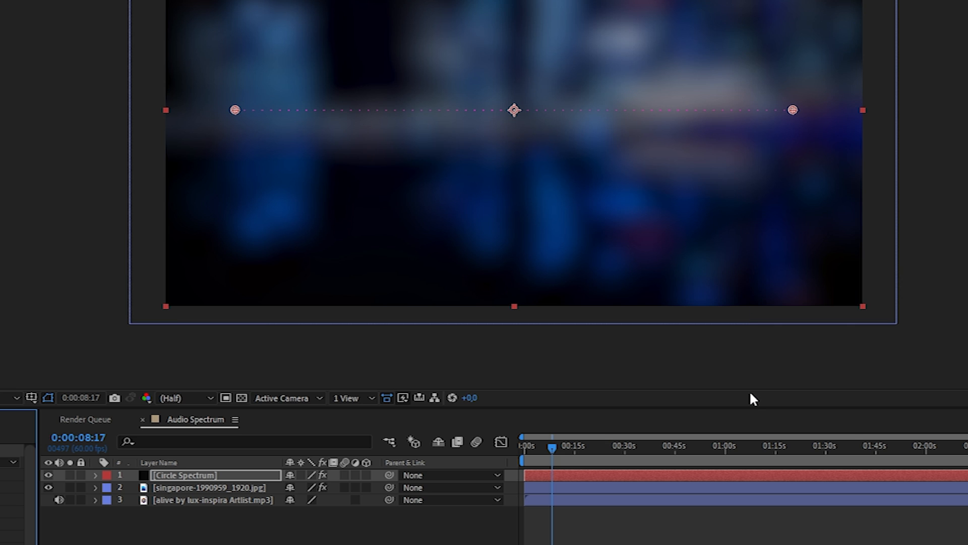
pyautogui.press('space')
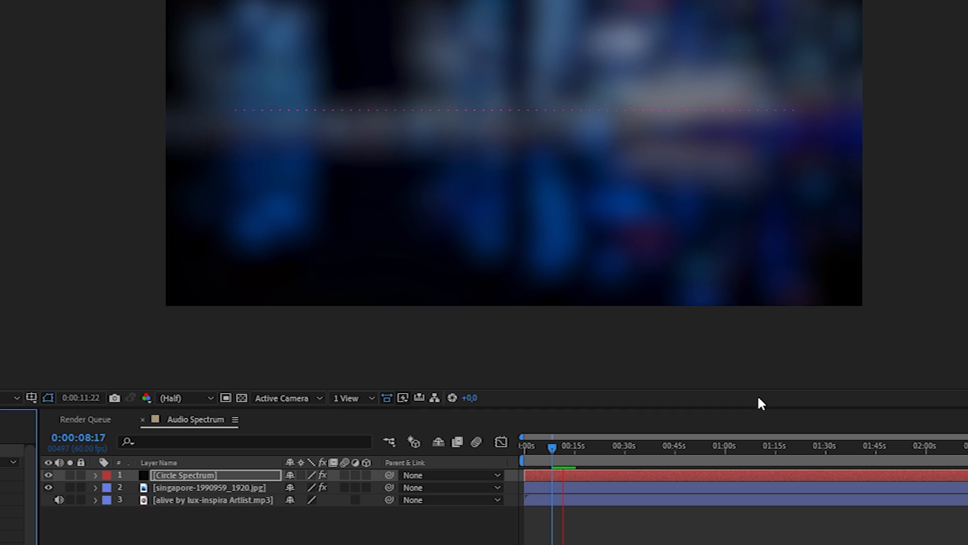
pyautogui.press('space')
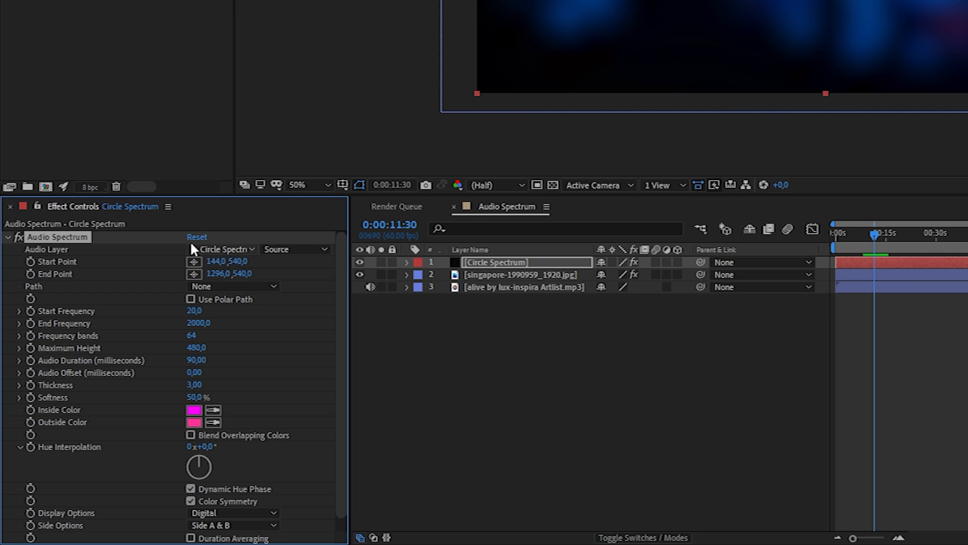
# Step: Set the Audio Spectrum effect's Audio Layer to "alive by lux-inspira Artlist.mp3" and preview its reaction to the music
pyautogui.click(231, 249)
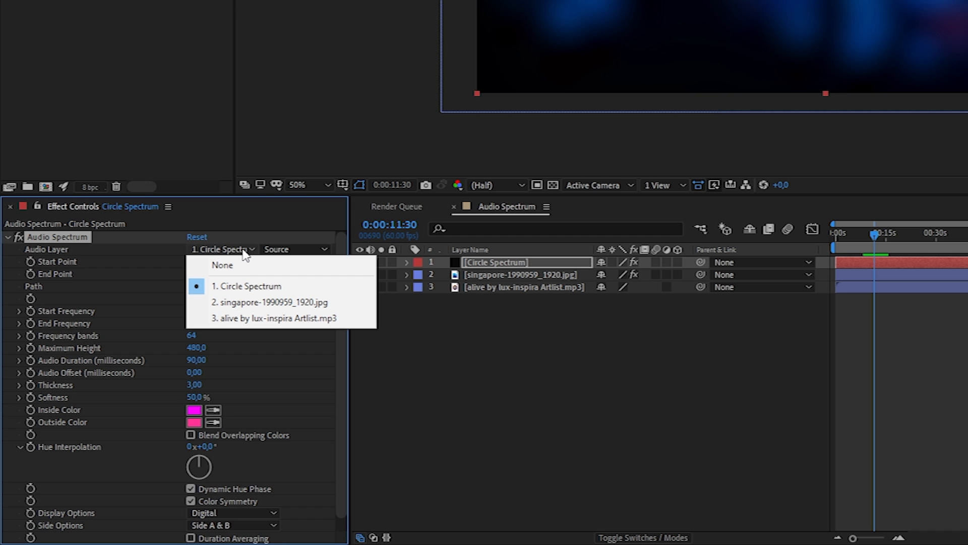
pyautogui.click(267, 318)
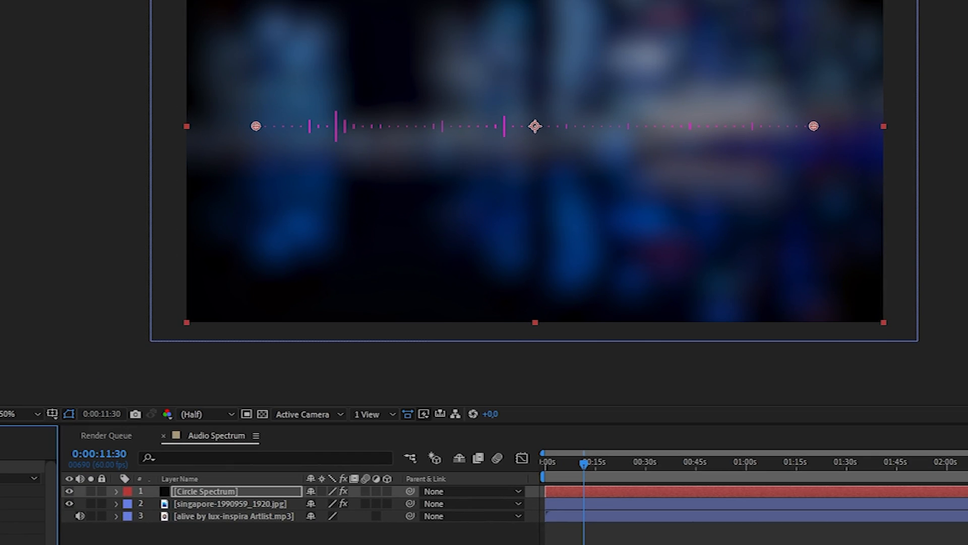
pyautogui.press('space')
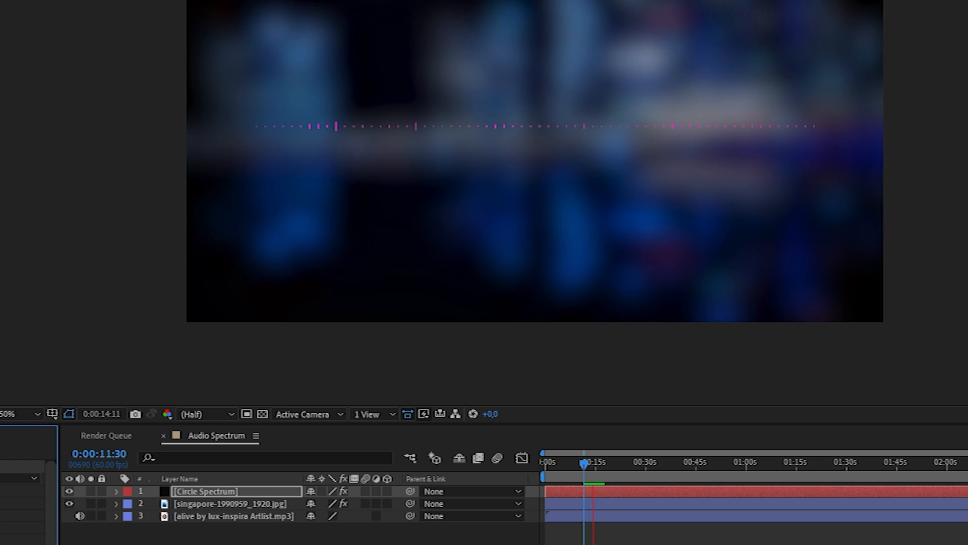
pyautogui.press('space')
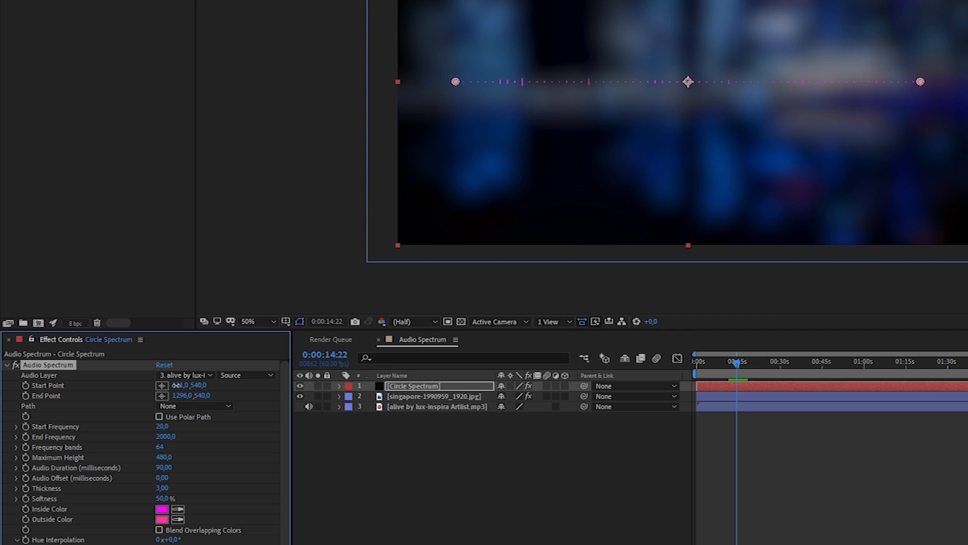
# Step: Try shifting the Audio Spectrum's Start Point and End Point horizontally and undo both changes
pyautogui.moveTo(177, 385); pyautogui.dragTo(403, 387)
pyautogui.moveTo(189, 395); pyautogui.dragTo(4, 398)
pyautogui.hotkey('ctrl', 'z')
pyautogui.hotkey('ctrl', 'z')
# Step: Draw a circular mask on the Circle Spectrum layer with the Ellipse Tool, slightly left of the frame's center
pyautogui.click(412, 387)
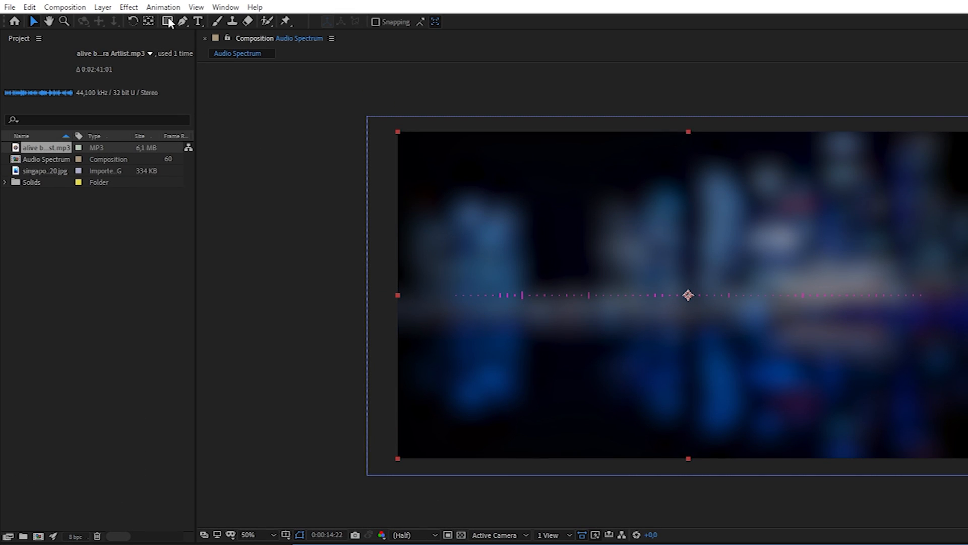
pyautogui.click(168, 18)
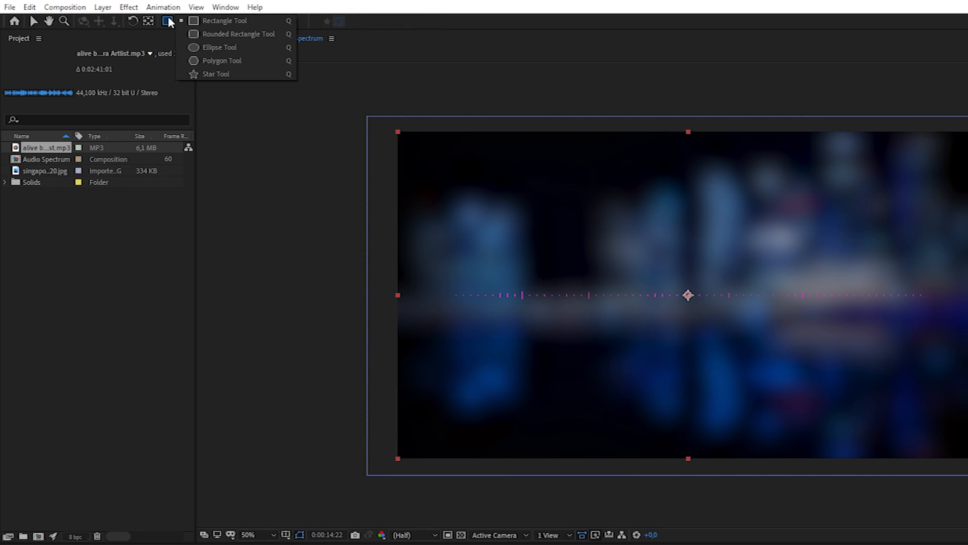
pyautogui.click(222, 47)
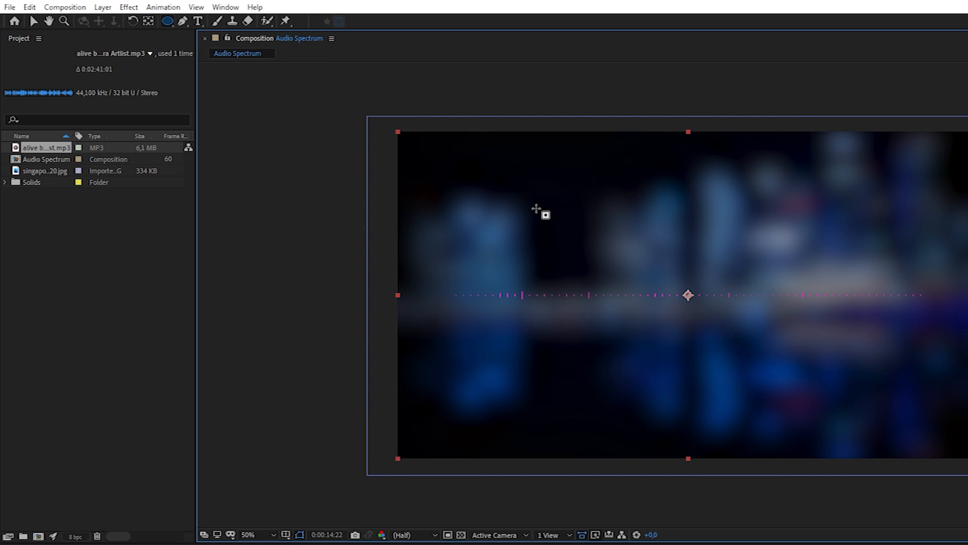
pyautogui.moveTo(535, 208); pyautogui.dragTo(683, 324)
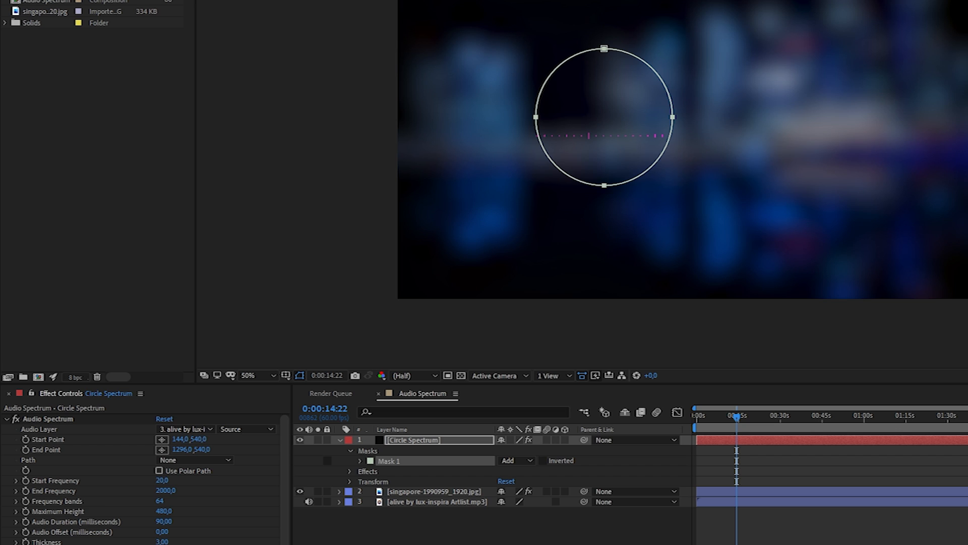
# Step: Center the Circle Spectrum layer's anchor point in its masked content and center the layer in the view
pyautogui.rightClick(674, 119)
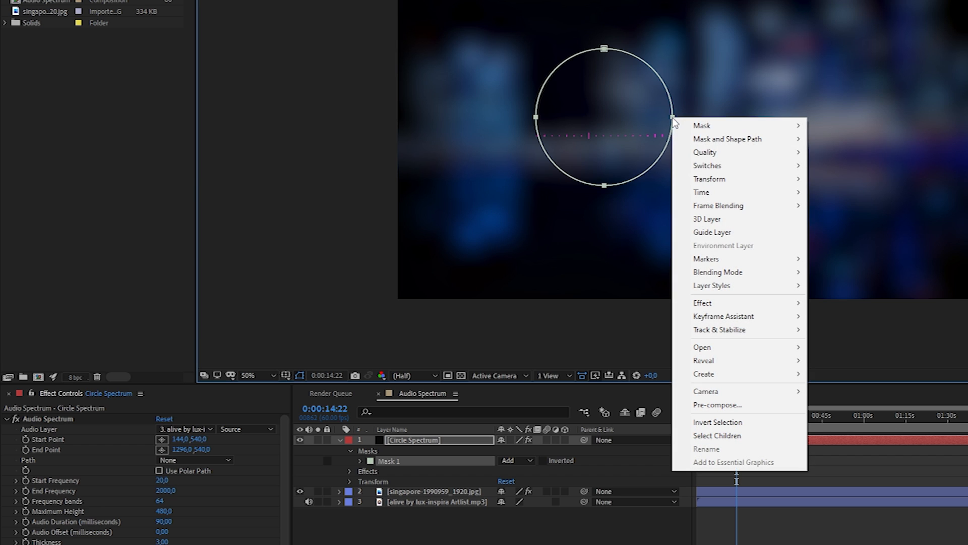
pyautogui.moveTo(731, 182)
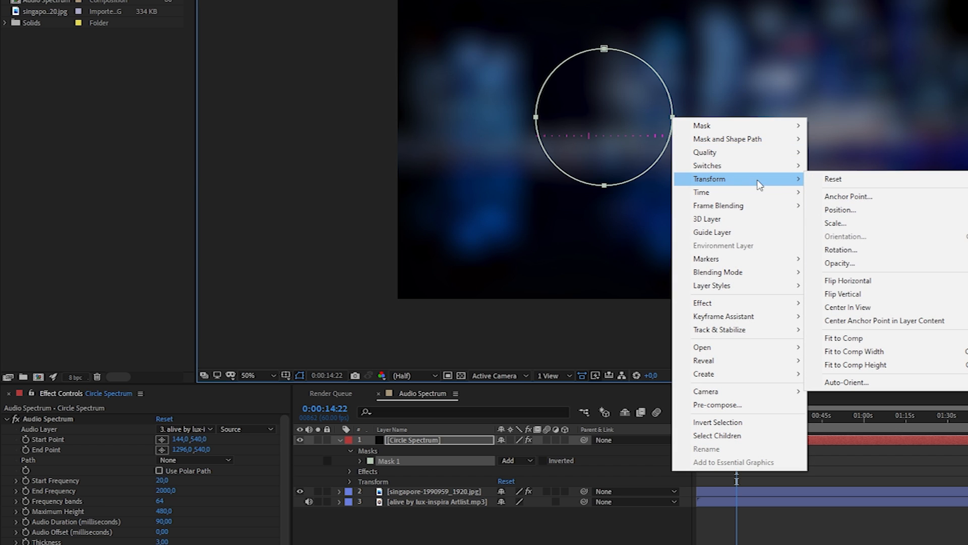
pyautogui.click(914, 324)
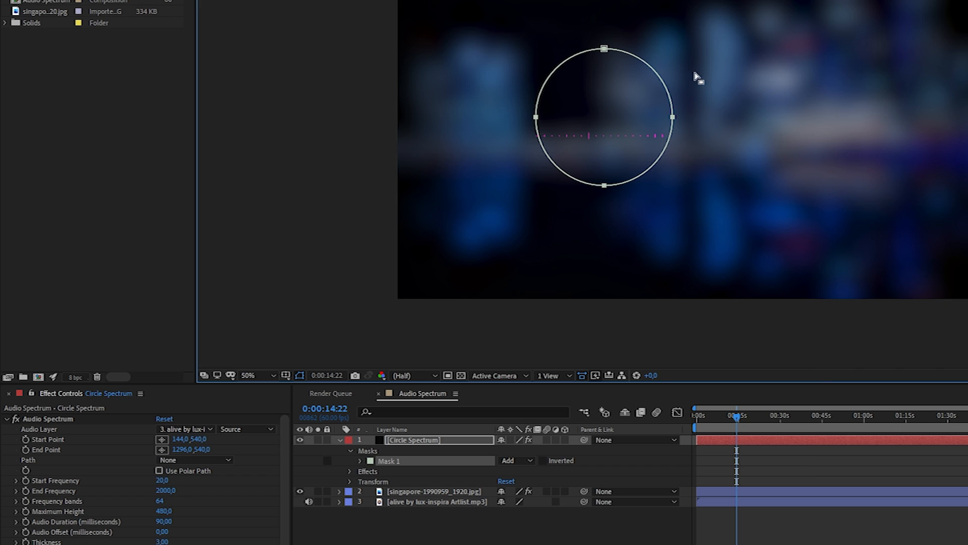
pyautogui.rightClick(676, 115)
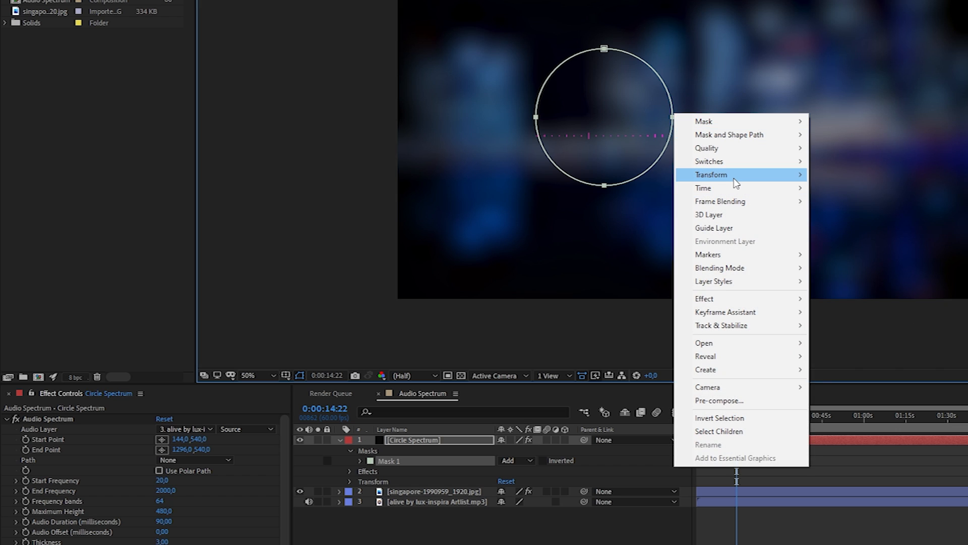
pyautogui.moveTo(736, 177)
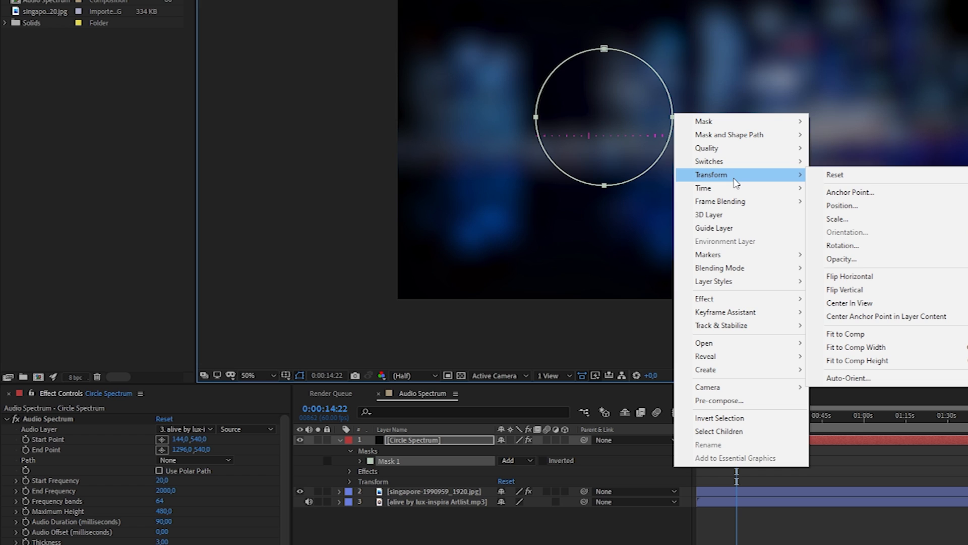
pyautogui.click(872, 303)
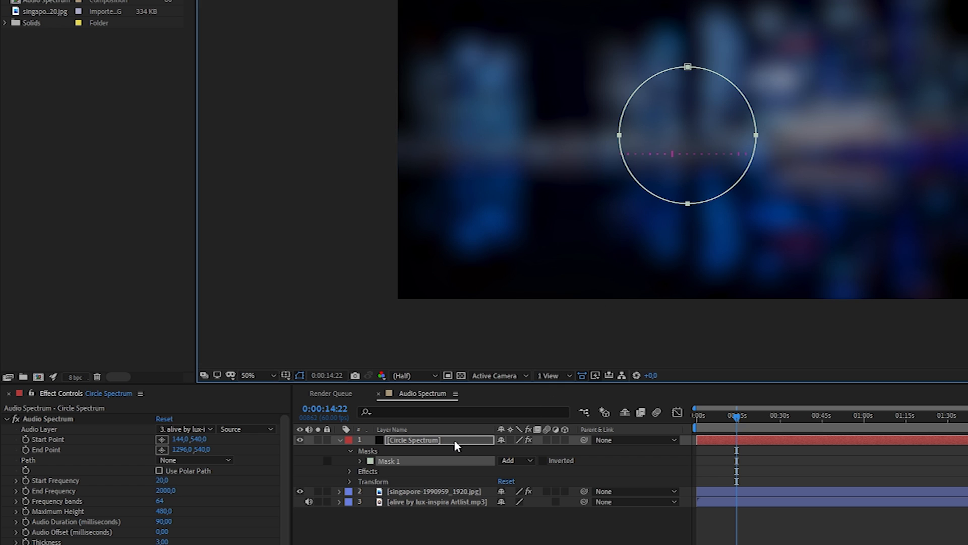
# Step: Set Mask 1's mode to None and the Audio Spectrum's Path to Mask 1, and preview the animation
pyautogui.click(516, 461)
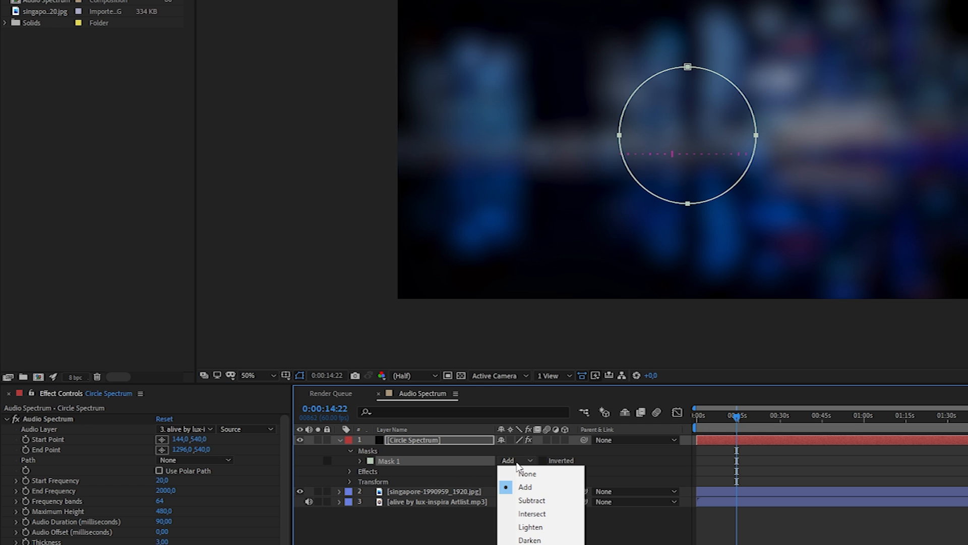
pyautogui.click(526, 473)
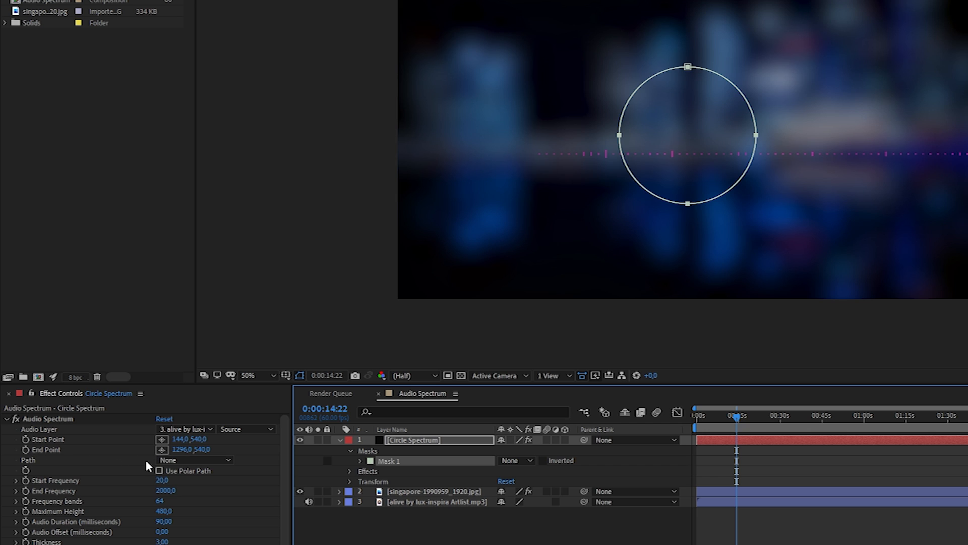
pyautogui.click(176, 460)
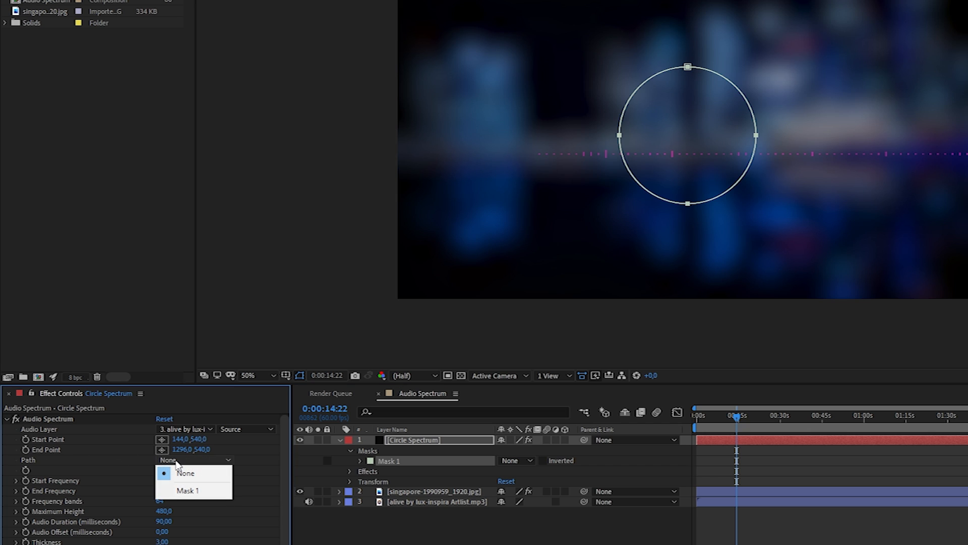
pyautogui.click(195, 491)
pyautogui.press('space')
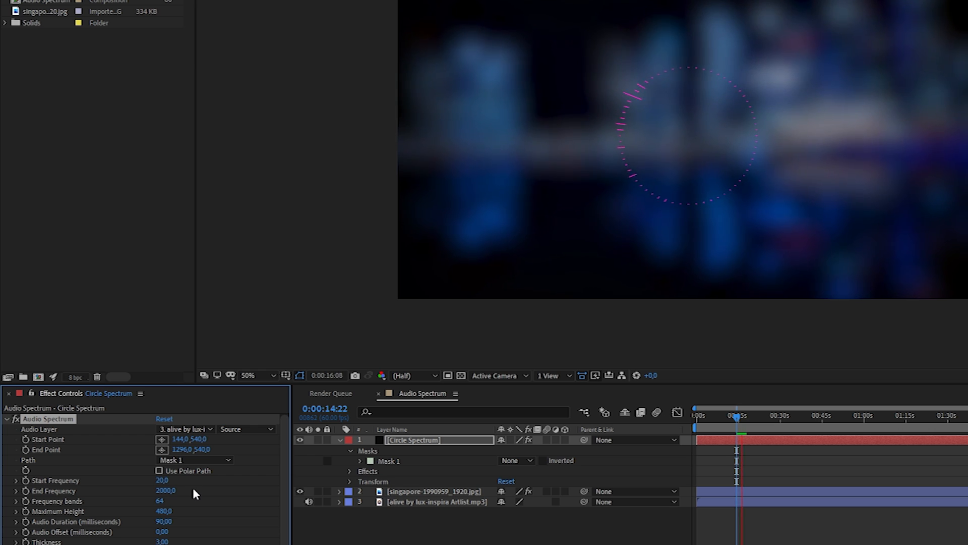
pyautogui.press('space')
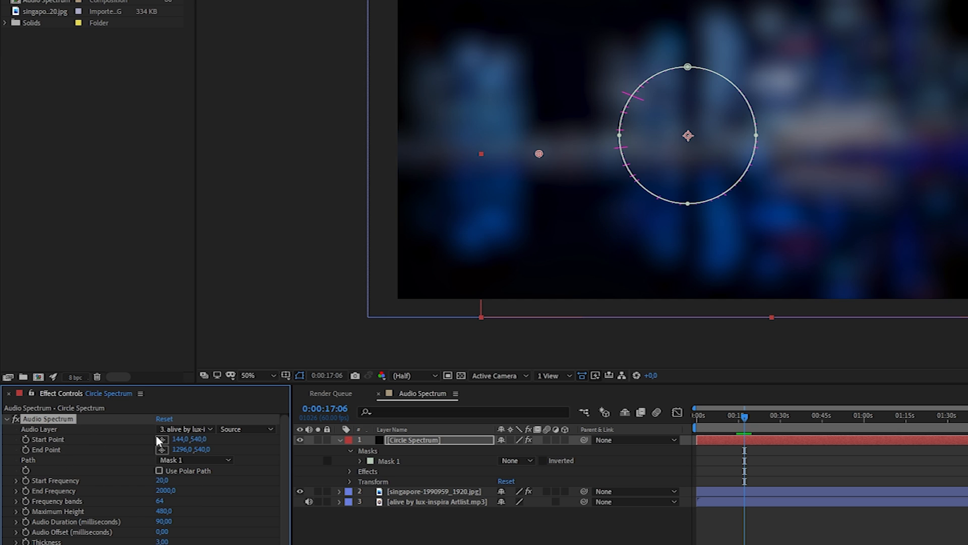
pyautogui.moveTo(178, 439); pyautogui.dragTo(181, 441)
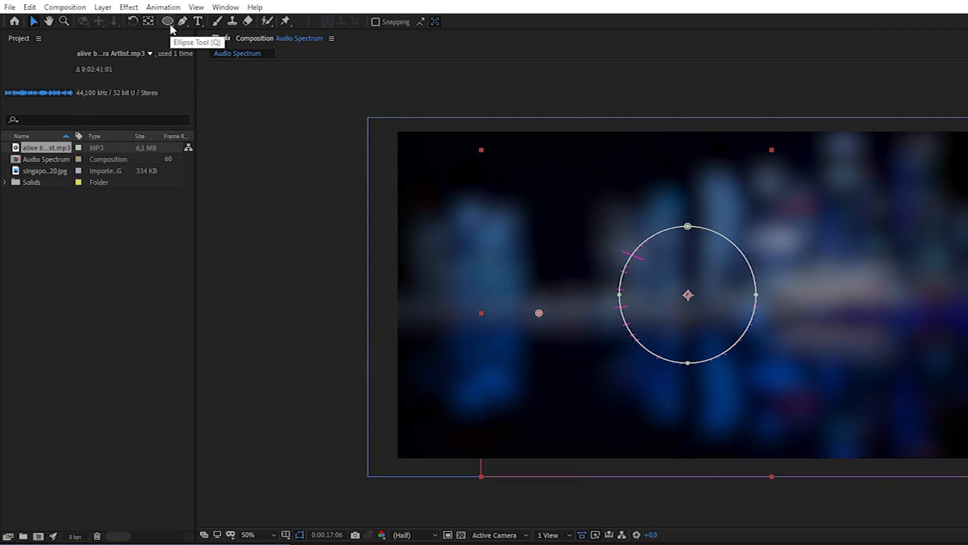
pyautogui.click(170, 23)
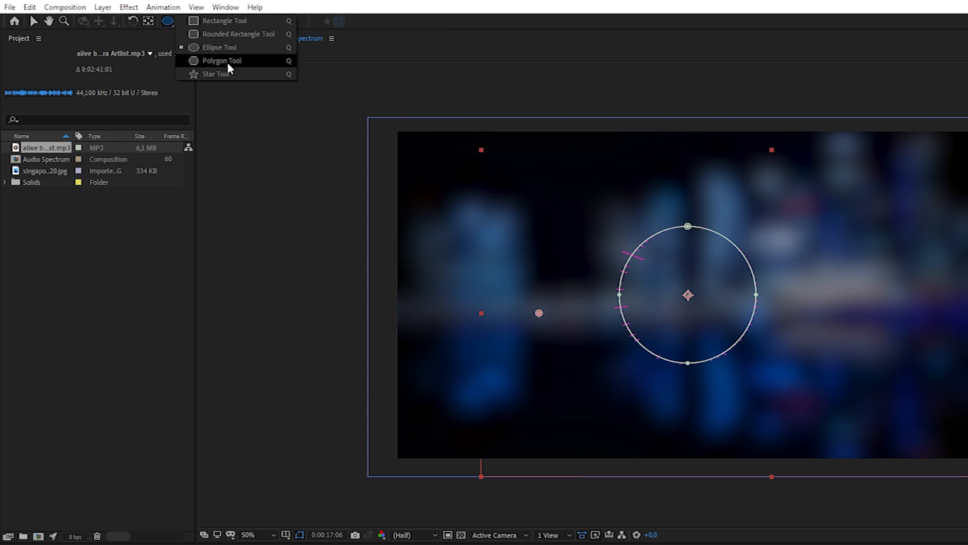
pyautogui.click(168, 26)
pyautogui.click(185, 22)
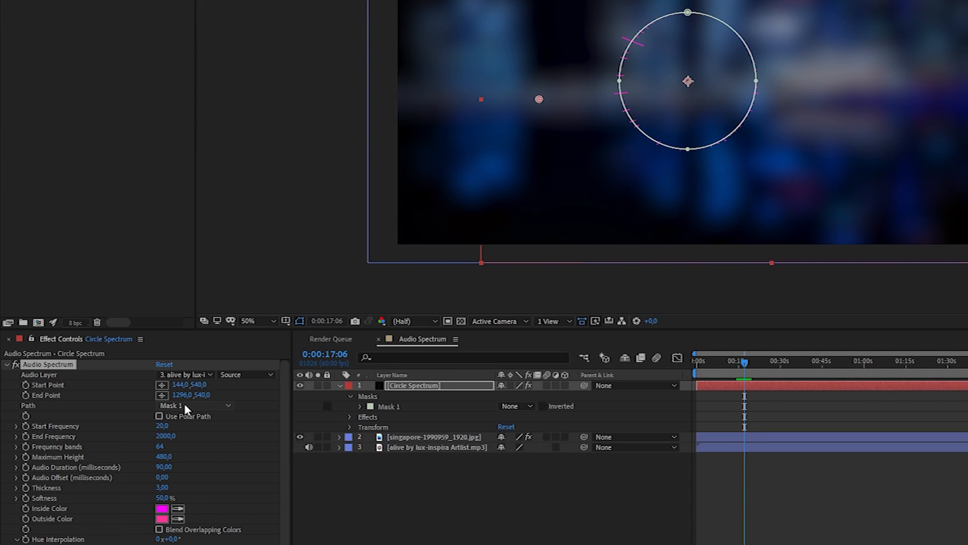
pyautogui.click(184, 405)
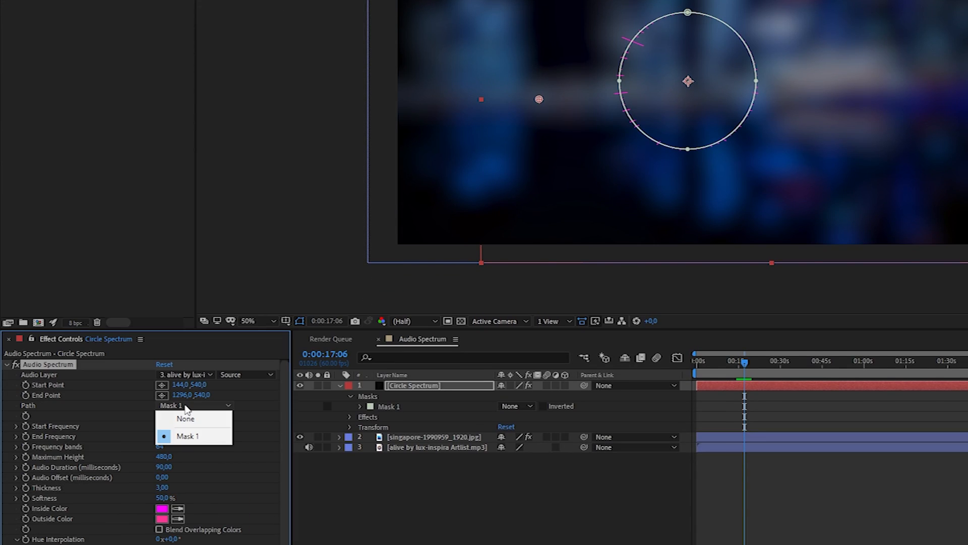
pyautogui.click(514, 486)
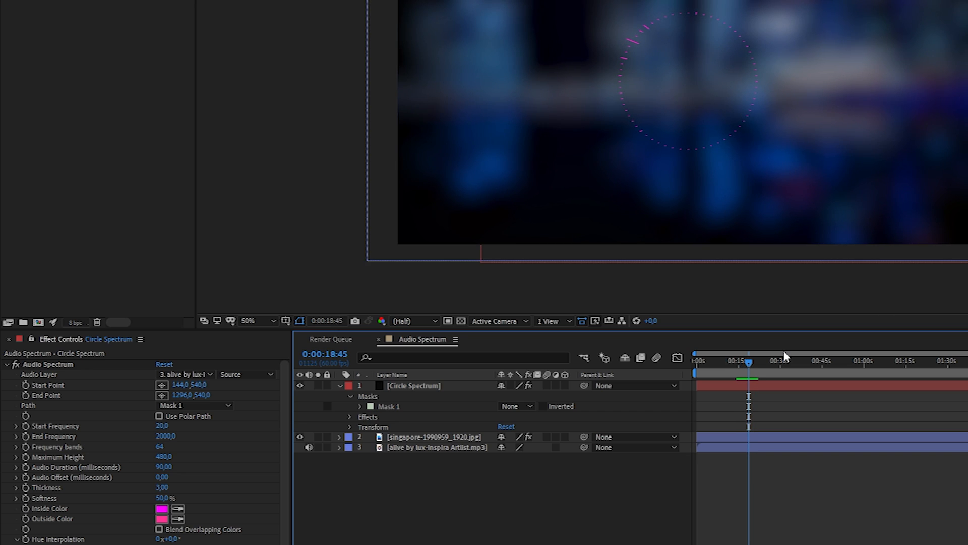
# Step: Set the Audio Spectrum's End Frequency to 300 and preview its reaction from around 24 seconds into the track
pyautogui.press('space')
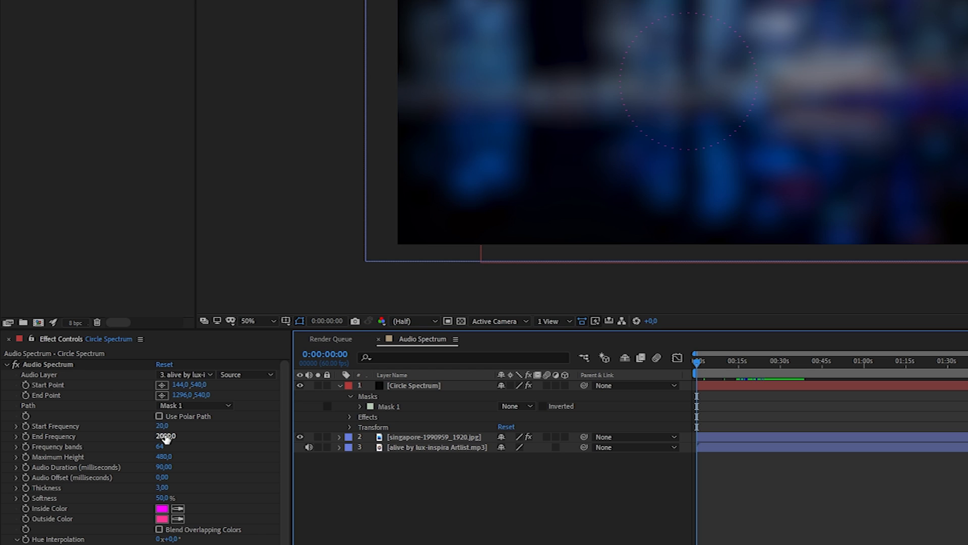
pyautogui.click(166, 437)
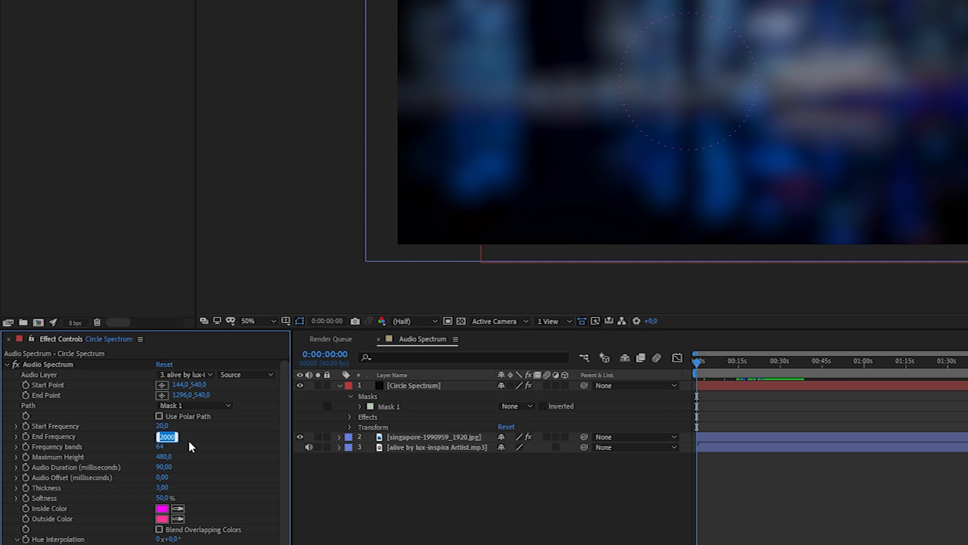
pyautogui.write('300')
pyautogui.click(766, 361)
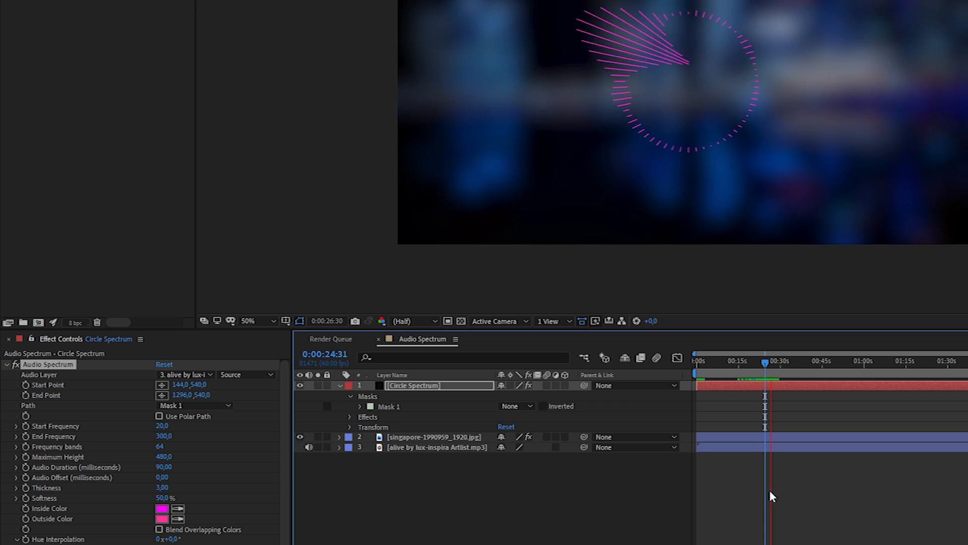
pyautogui.press('space')
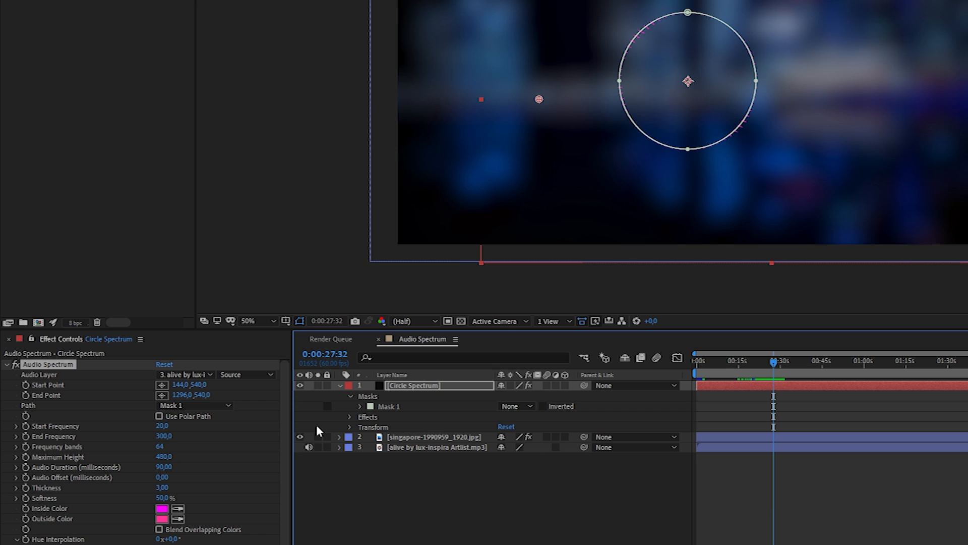
# Step: Set the Audio Spectrum's Frequency bands to 100, judging the density of the lines at 0:00:28:51
pyautogui.click(777, 361)
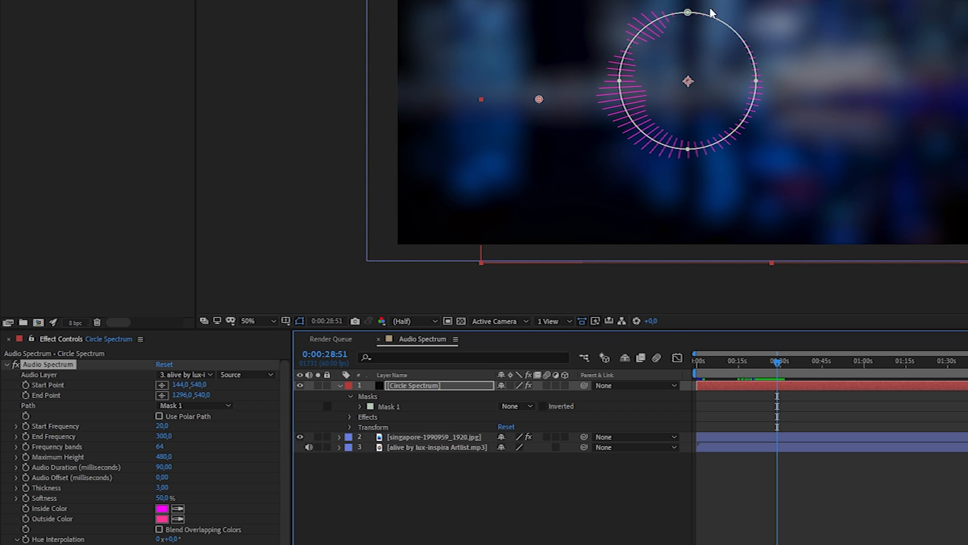
pyautogui.click(277, 163)
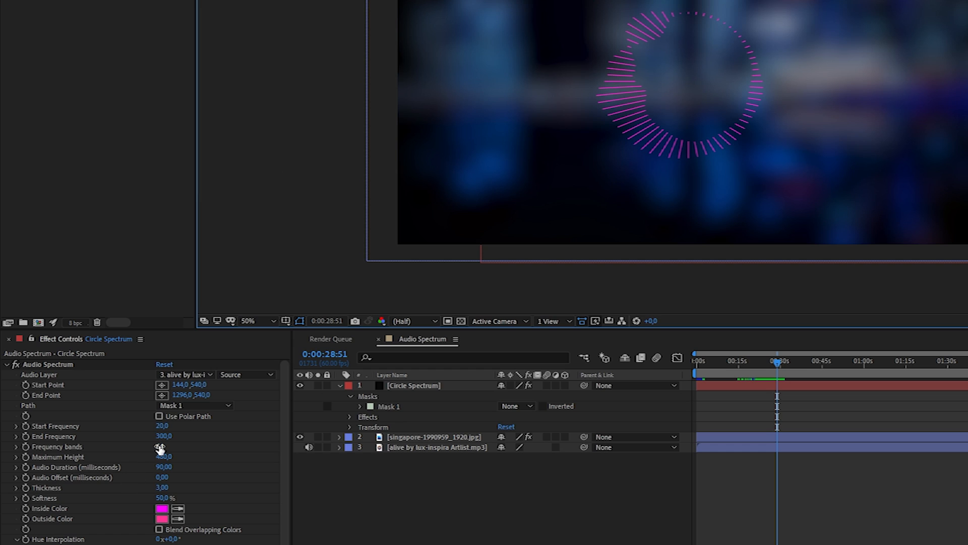
pyautogui.moveTo(157, 447); pyautogui.dragTo(213, 450)
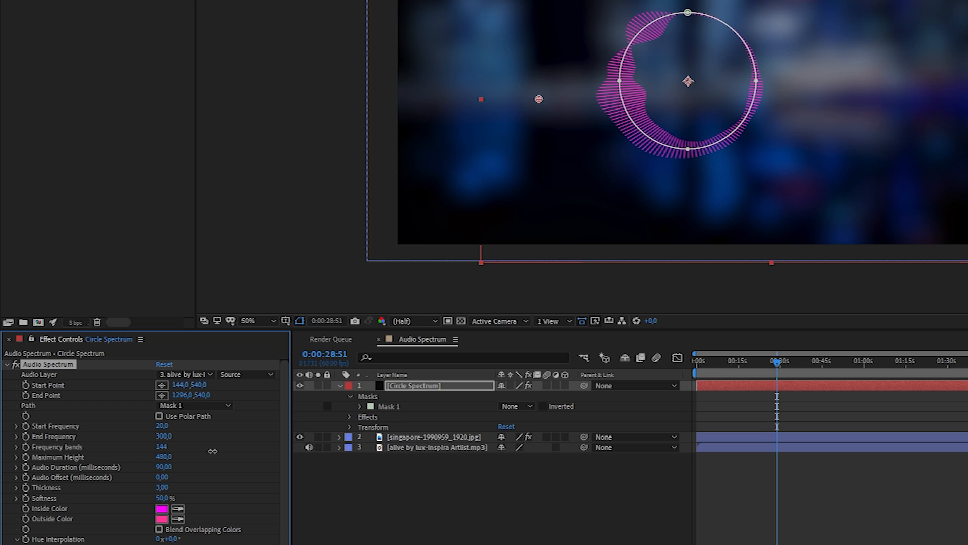
pyautogui.moveTo(212, 451); pyautogui.dragTo(175, 451)
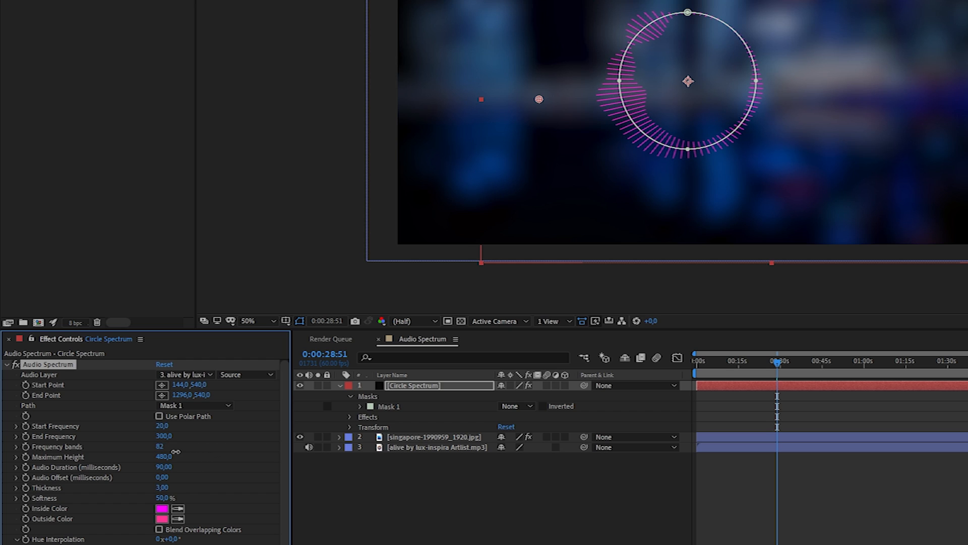
pyautogui.click(160, 447)
pyautogui.write('100')
pyautogui.press('Return')
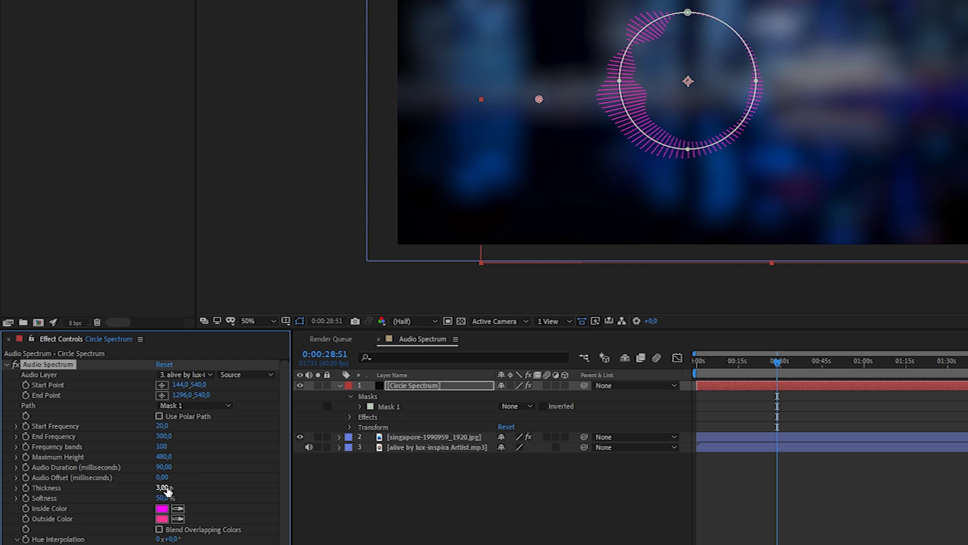
# Step: Set the Audio Spectrum's Thickness to 7 and its Softness to 0%
pyautogui.moveTo(167, 489)
pyautogui.mouseDown()
pyautogui.moveTo(257, 493)
pyautogui.moveTo(152, 487)
pyautogui.moveTo(161, 494)
pyautogui.mouseUp()
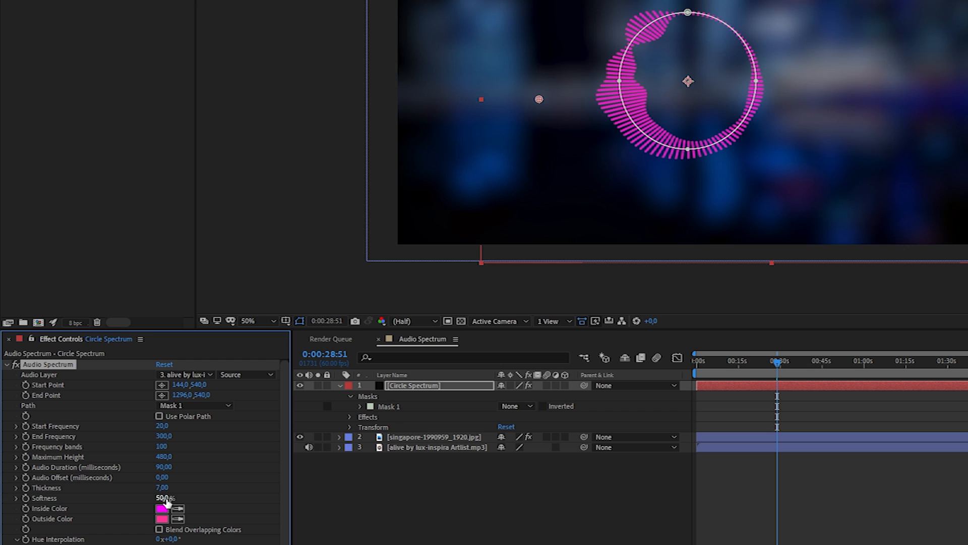
pyautogui.moveTo(166, 499); pyautogui.dragTo(279, 501)
# Step: Change both the Inside Color and the Outside Color of the Audio Spectrum to white
pyautogui.click(162, 509)
pyautogui.click(928, 84)
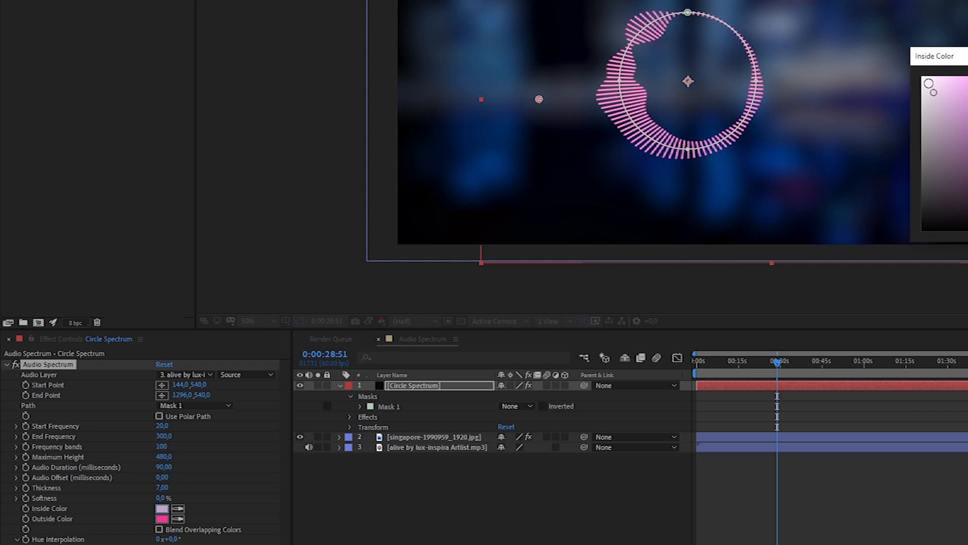
pyautogui.moveTo(934, 92); pyautogui.dragTo(923, 77)
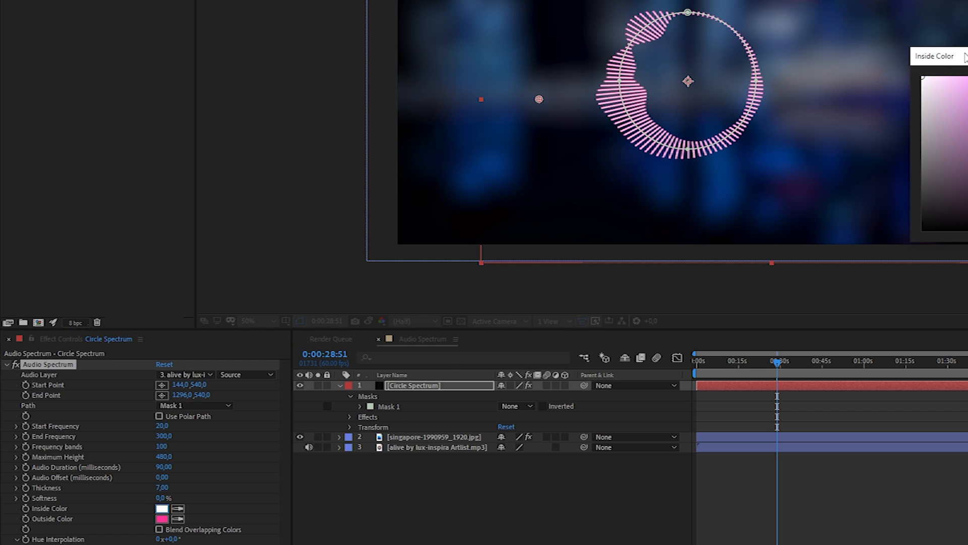
pyautogui.press('Return')
pyautogui.click(161, 520)
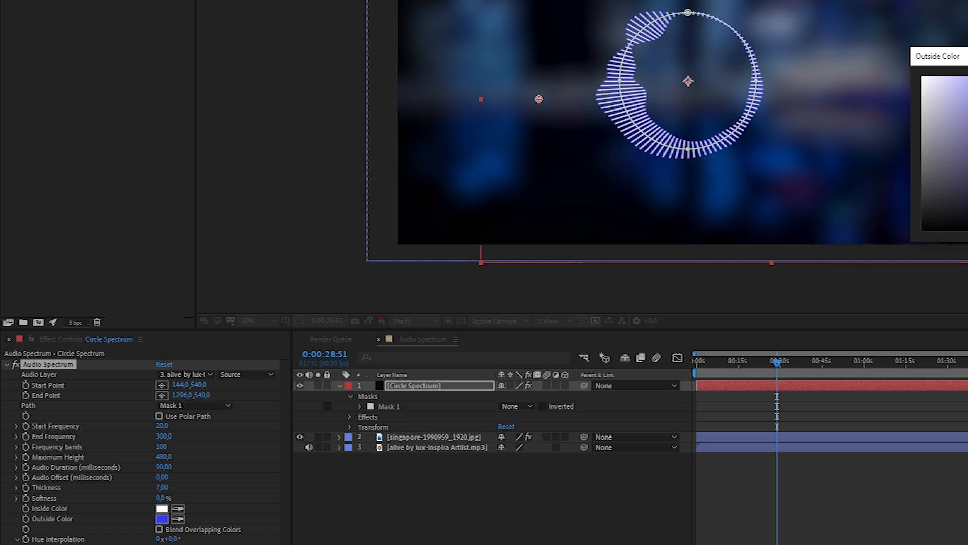
pyautogui.moveTo(966, 77); pyautogui.dragTo(897, 50)
pyautogui.press('Return')
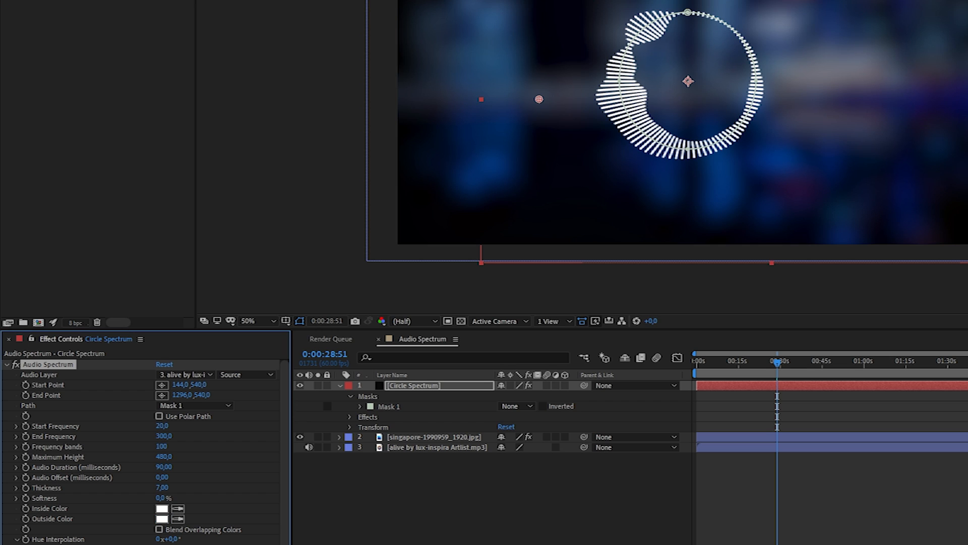
# Step: Preview the white circular spectrum and move the current time to 0:00:37:45
pyautogui.press('space')
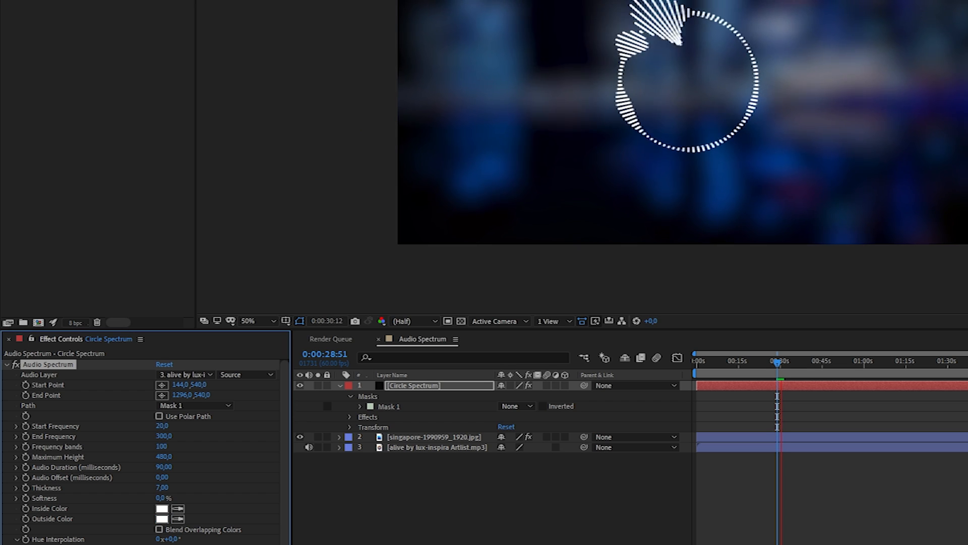
pyautogui.click(802, 365)
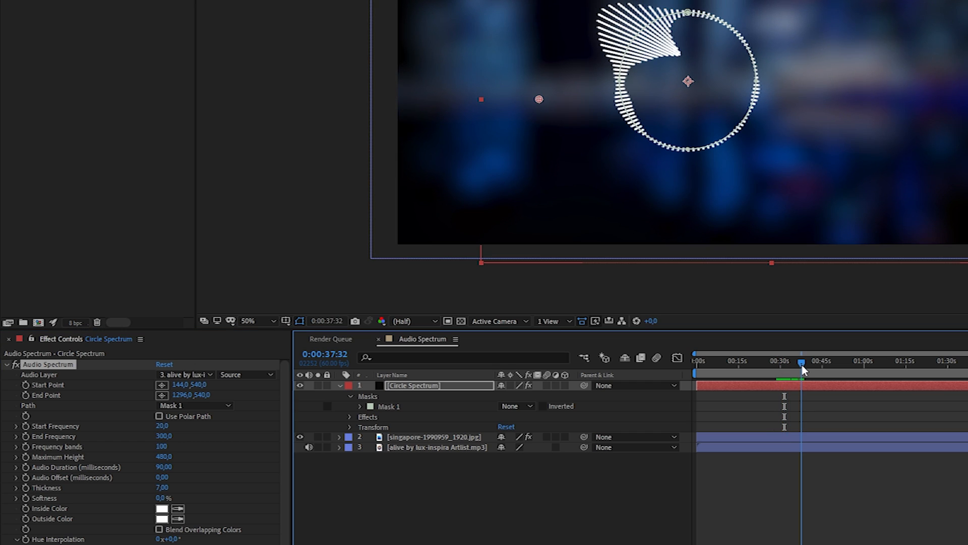
pyautogui.moveTo(802, 365); pyautogui.dragTo(803, 366)
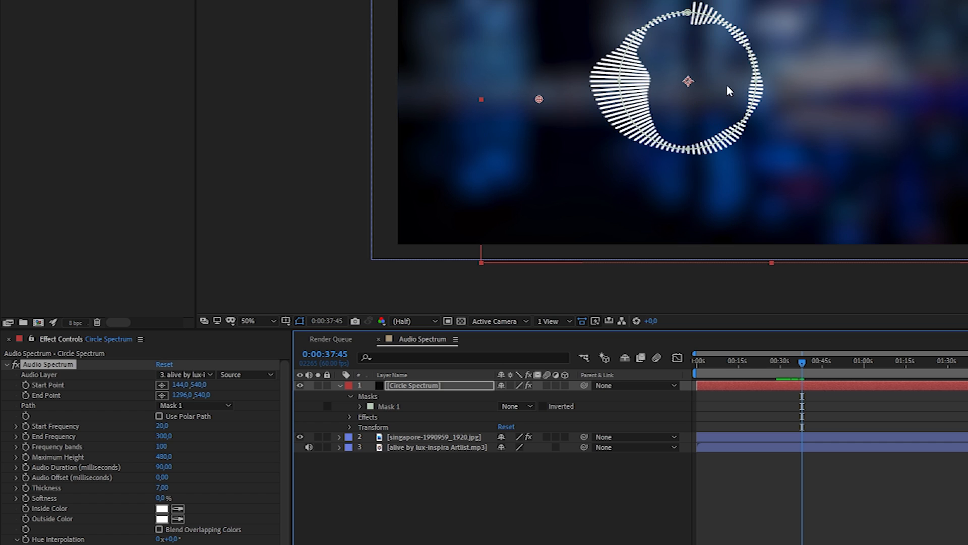
# Step: Try Side A and Side B as the Audio Spectrum's Side Options and return to Side A & B
pyautogui.scroll(-1, 251, 500)
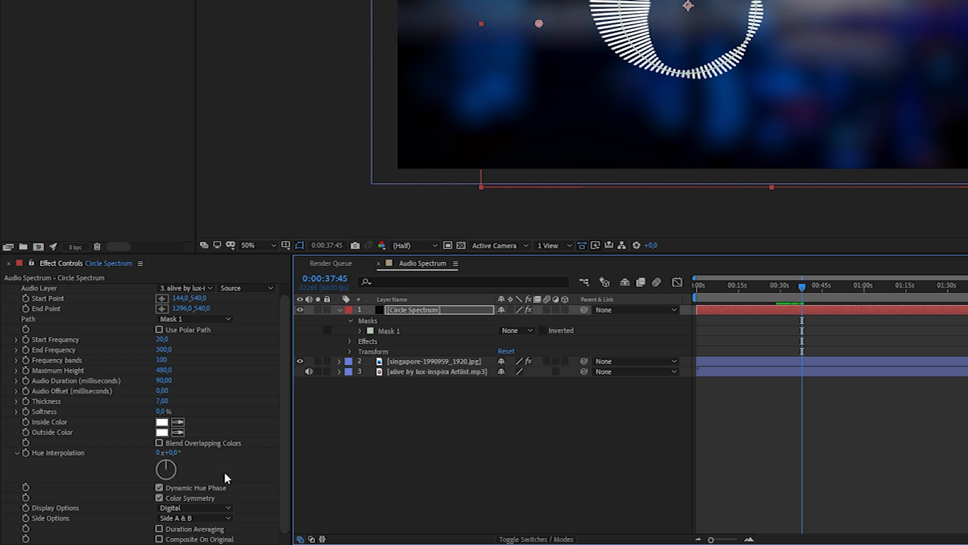
pyautogui.click(187, 518)
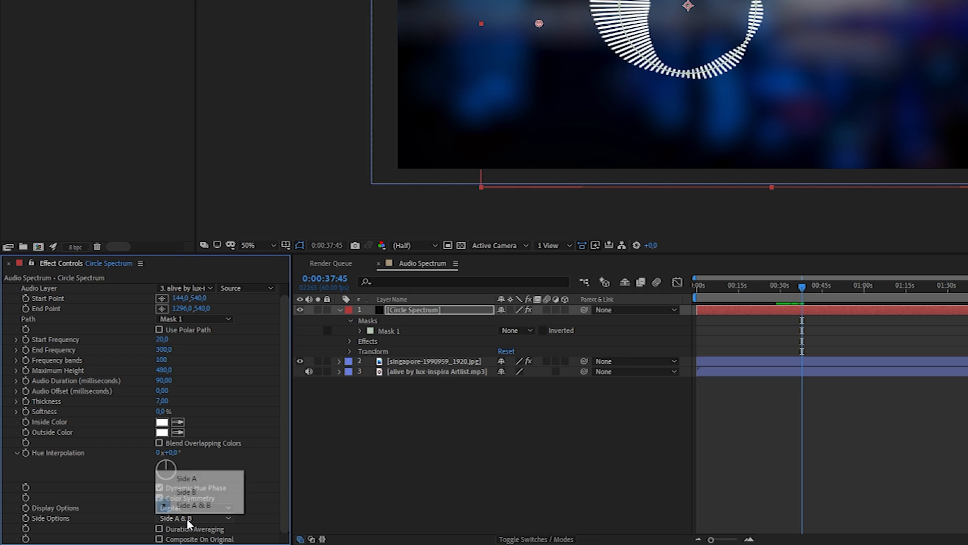
pyautogui.click(202, 482)
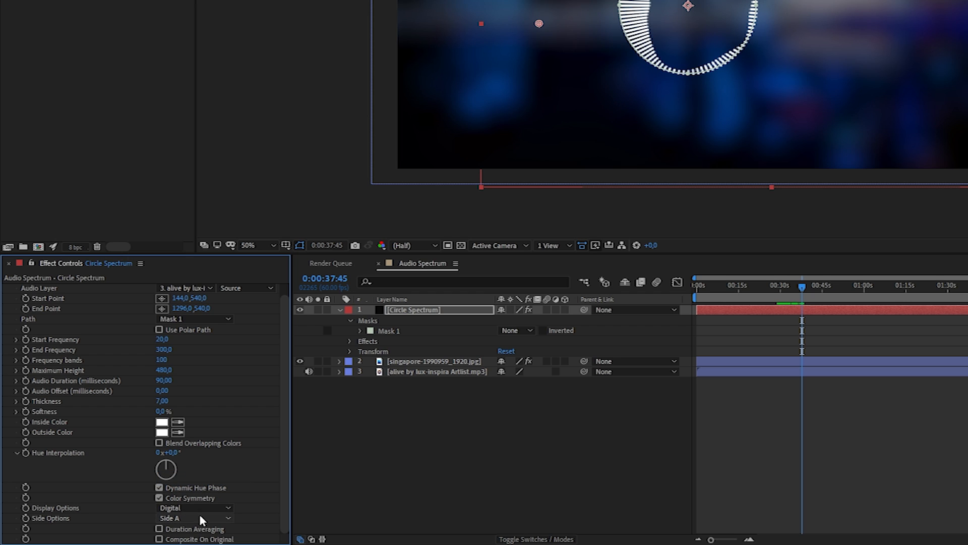
pyautogui.click(199, 515)
pyautogui.click(198, 494)
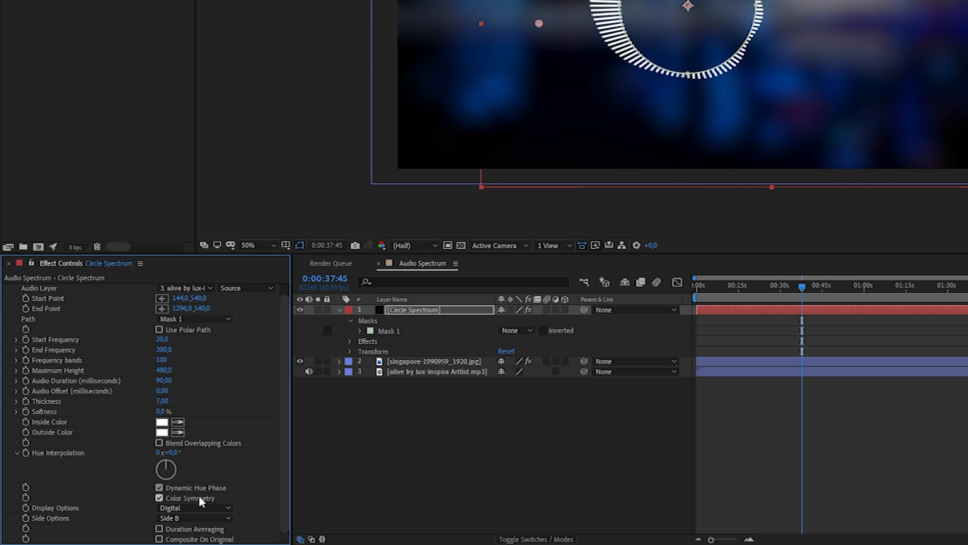
pyautogui.click(198, 513)
pyautogui.click(199, 508)
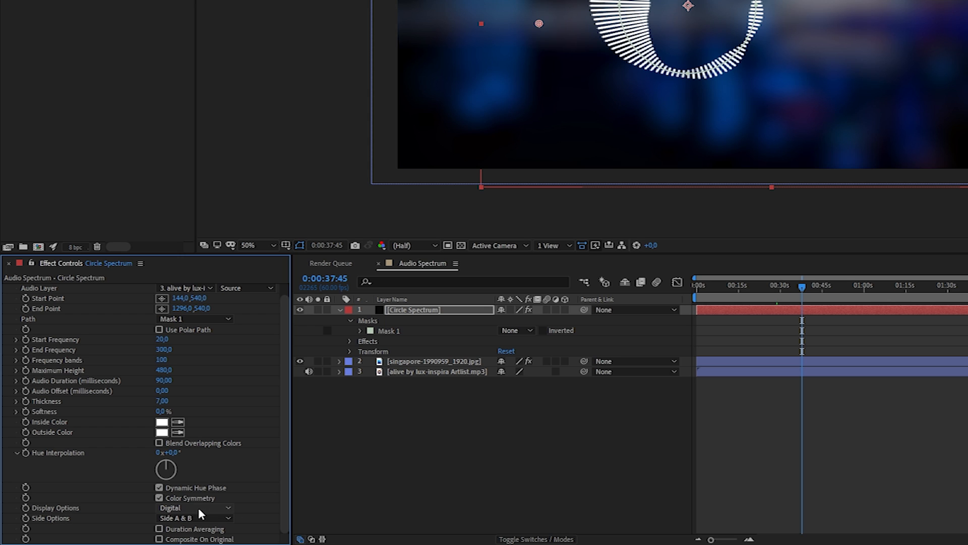
# Step: Set the Audio Spectrum's Side Options to Side B and preview the animation from 0:00:37:45
pyautogui.click(198, 517)
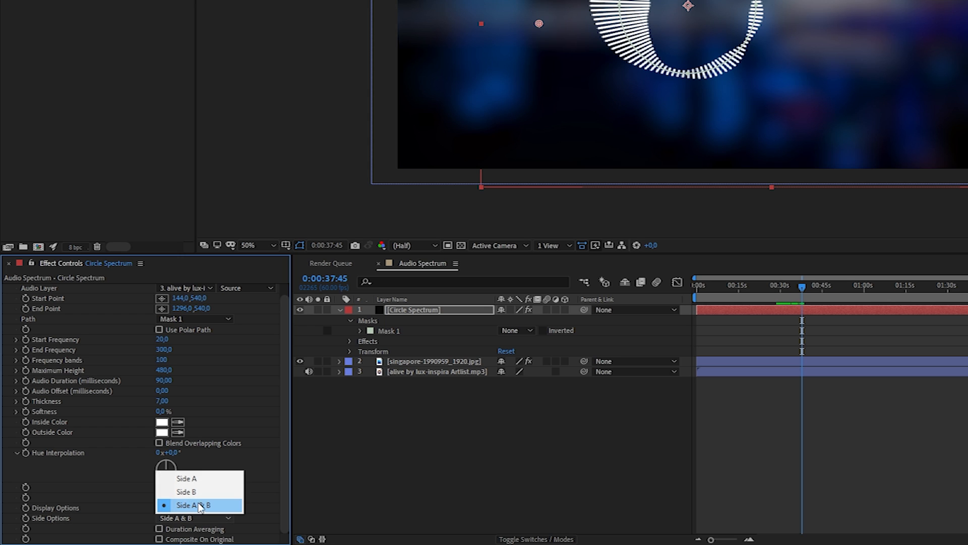
pyautogui.click(198, 492)
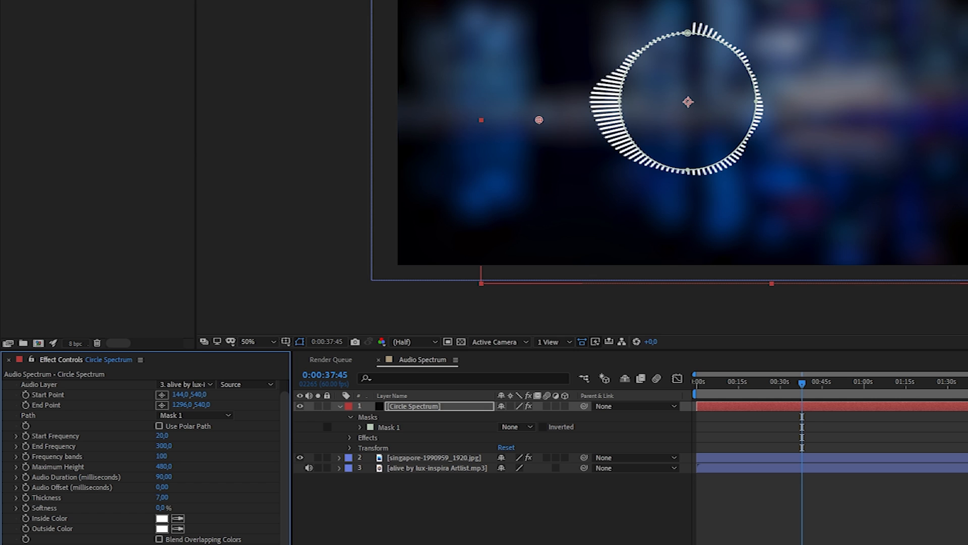
pyautogui.press('space')
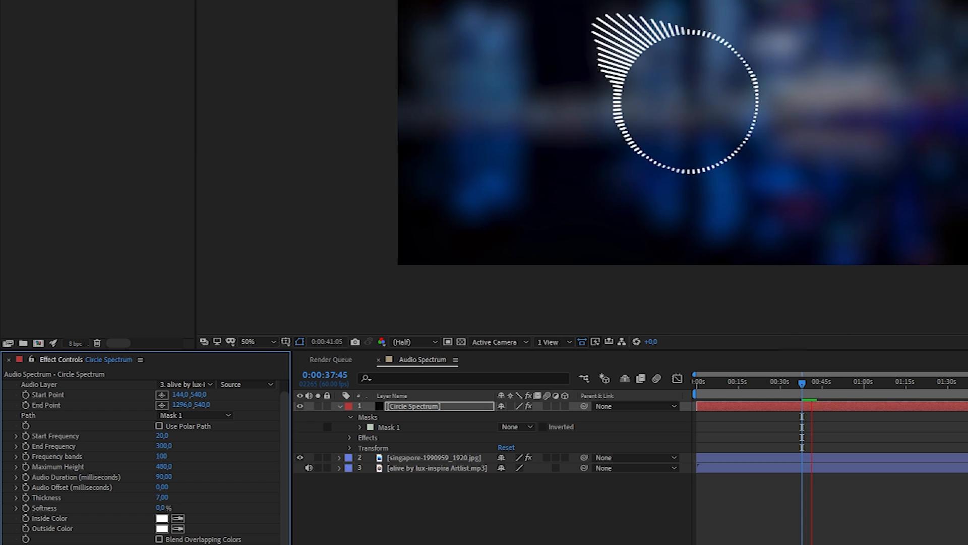
# Step: Stop the preview at 0:00:41:48 and duplicate Mask 1 on the Circle Spectrum layer
pyautogui.press('space')
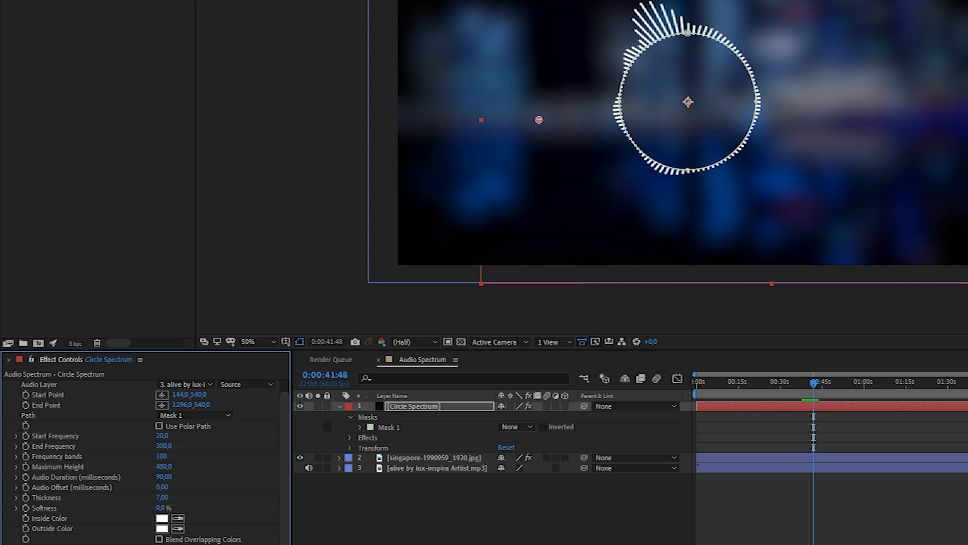
pyautogui.press('F2')
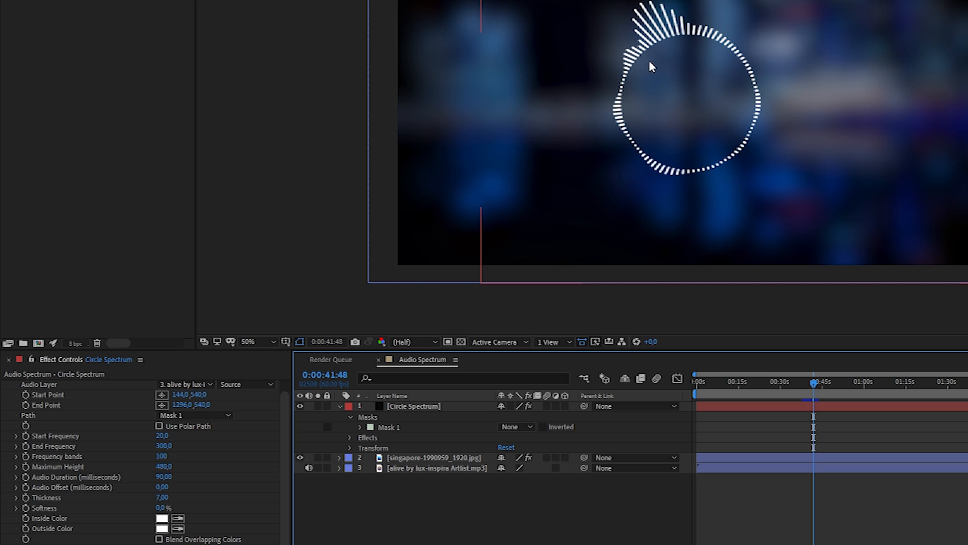
pyautogui.click(394, 429)
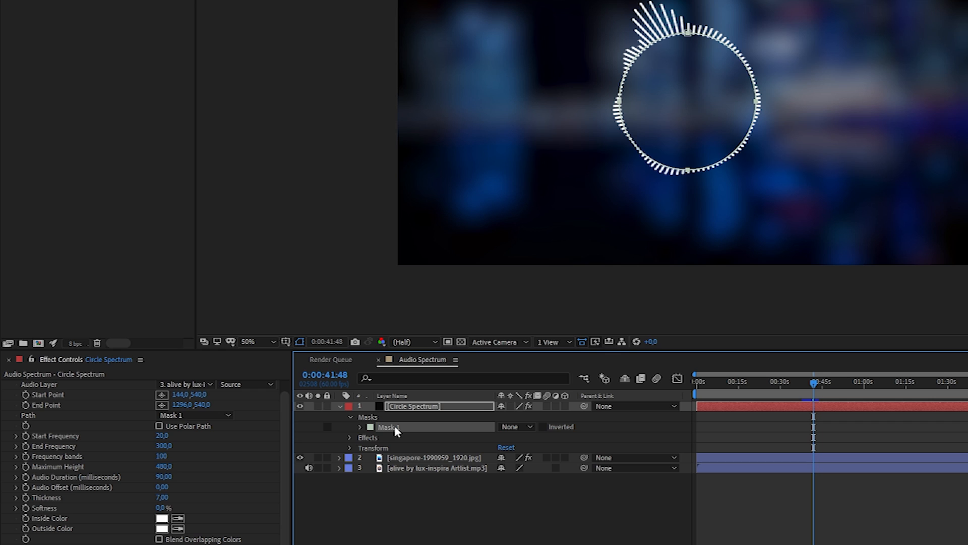
pyautogui.hotkey('ctrl', 'd')
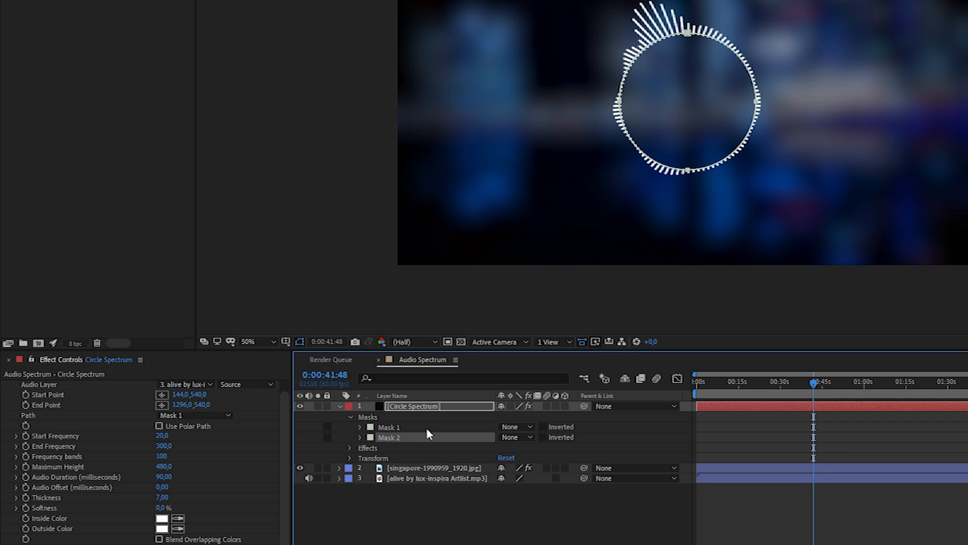
# Step: Rename the Circle Spectrum layer's first mask "Audio Spectrum" and its second mask "Timer"
pyautogui.rightClick(396, 430)
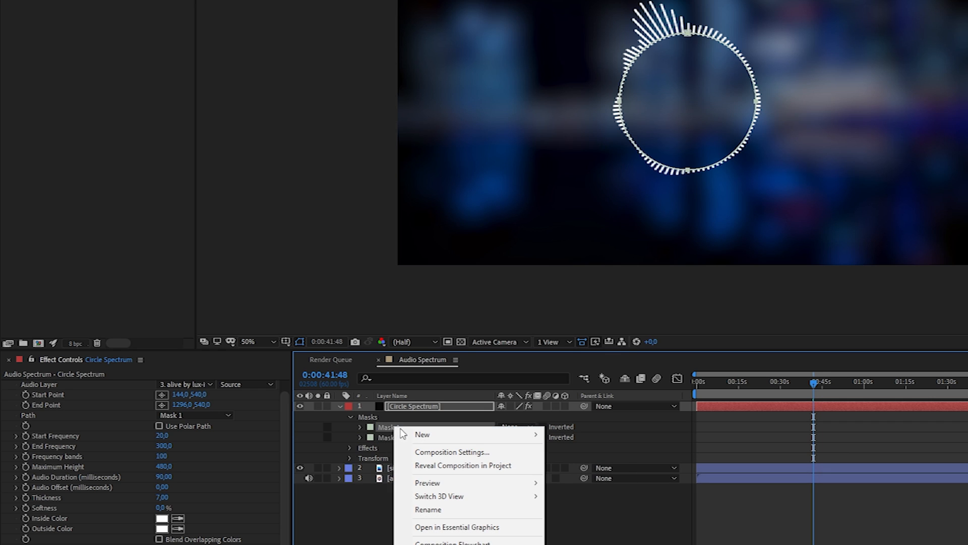
pyautogui.click(437, 509)
pyautogui.write('A')
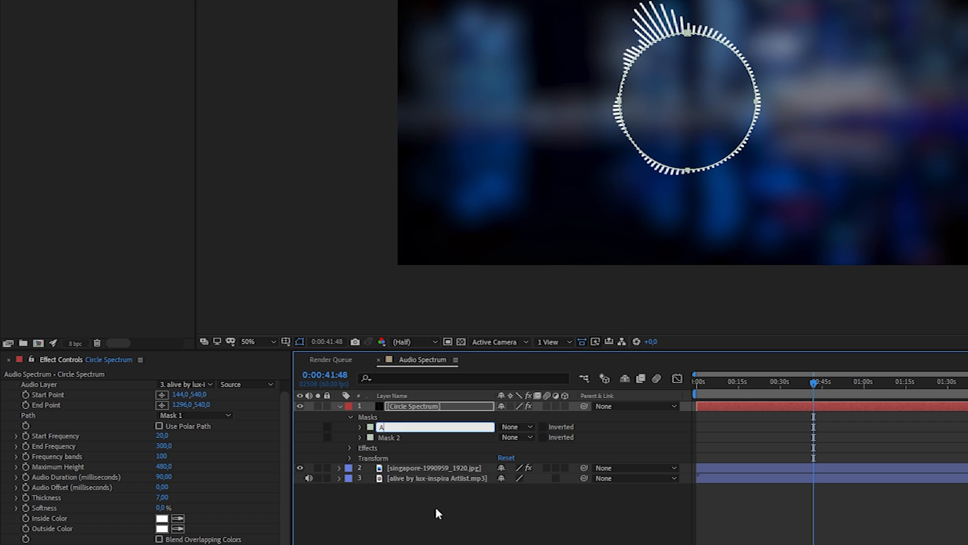
pyautogui.write('udio Spectrum')
pyautogui.press('Return')
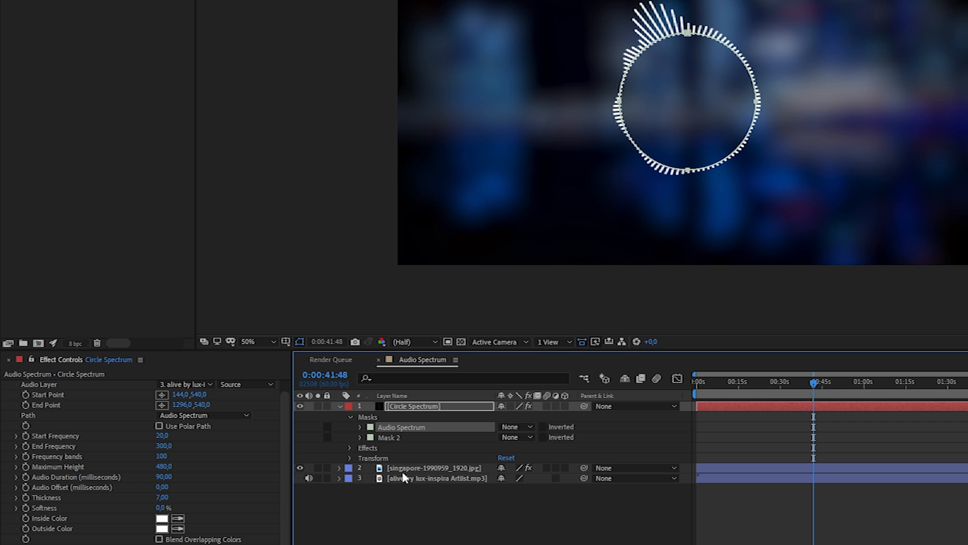
pyautogui.rightClick(389, 437)
pyautogui.click(428, 520)
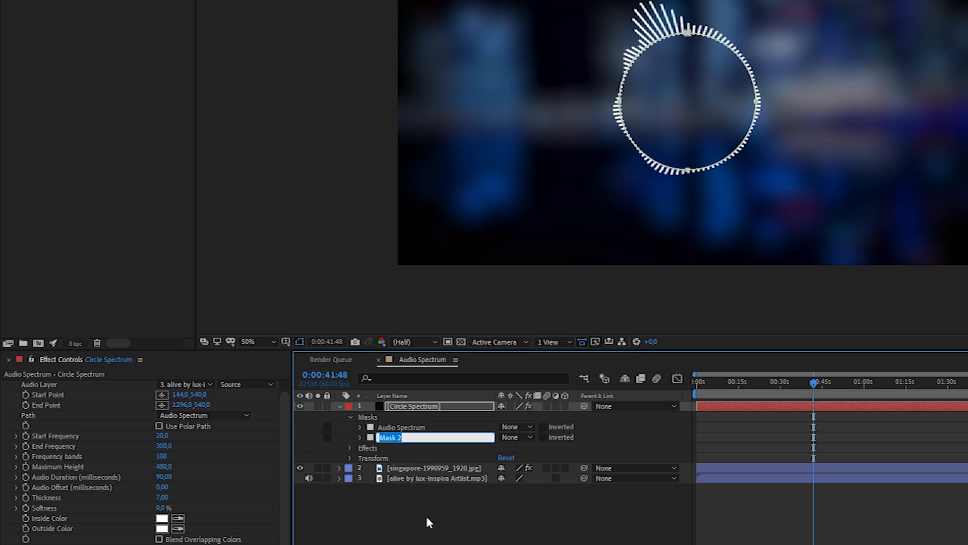
pyautogui.write('Timer')
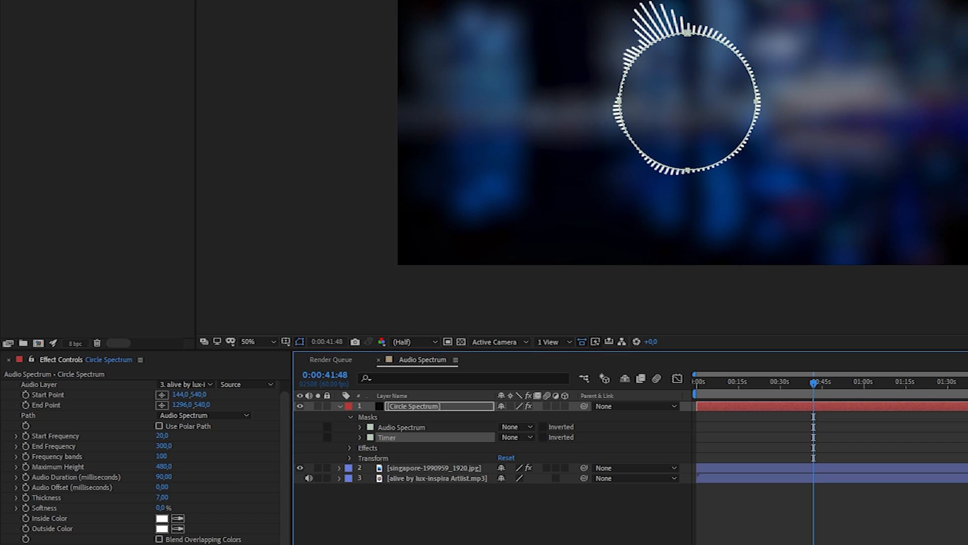
# Step: Scale the Timer mask down evenly about its center so it forms a slightly smaller circle inside the spectrum ring
pyautogui.click(688, 171)
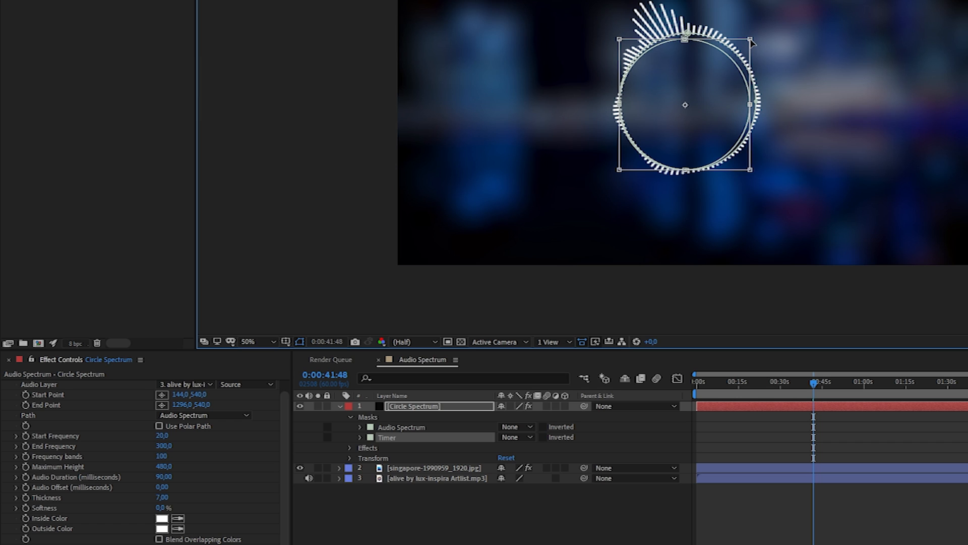
pyautogui.moveTo(756, 32)
pyautogui.mouseDown()
pyautogui.moveTo(742, 50)
pyautogui.moveTo(750, 42)
pyautogui.mouseUp()
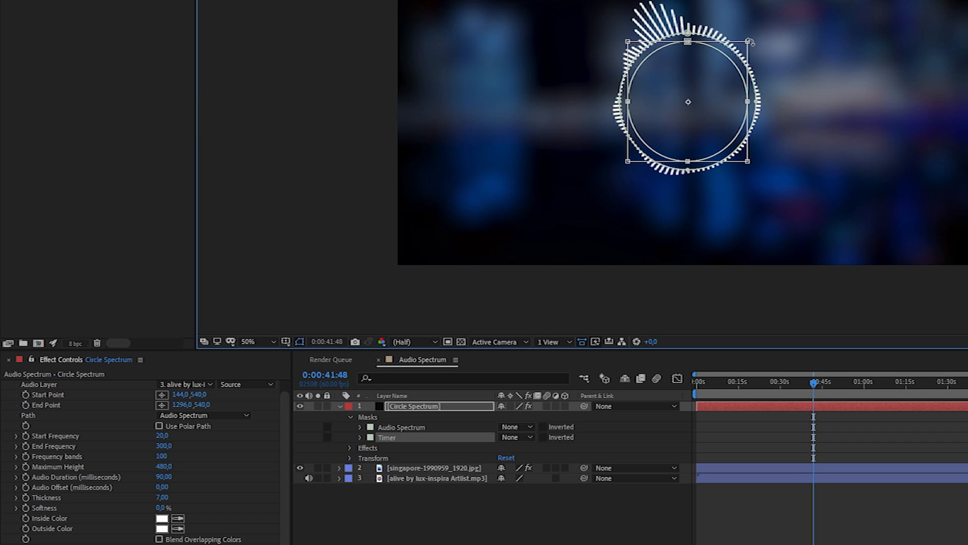
pyautogui.moveTo(750, 41); pyautogui.dragTo(752, 40)
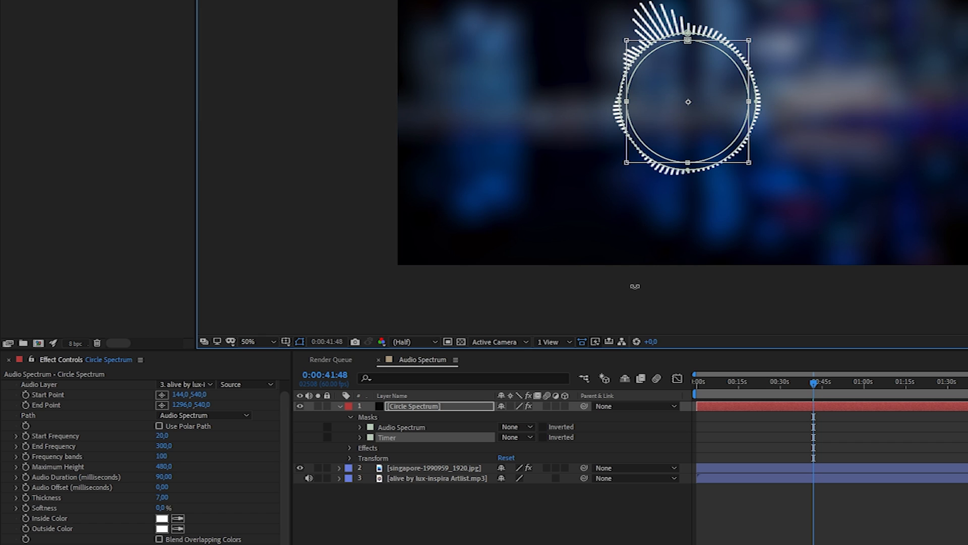
pyautogui.click(564, 542)
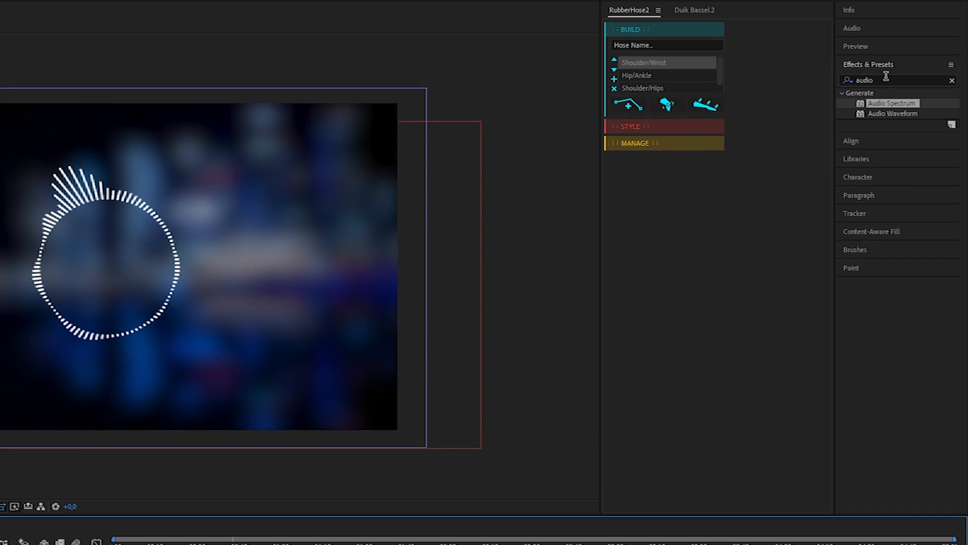
# Step: Find the Stroke effect and apply it to the Circle Spectrum layer
pyautogui.click(887, 78)
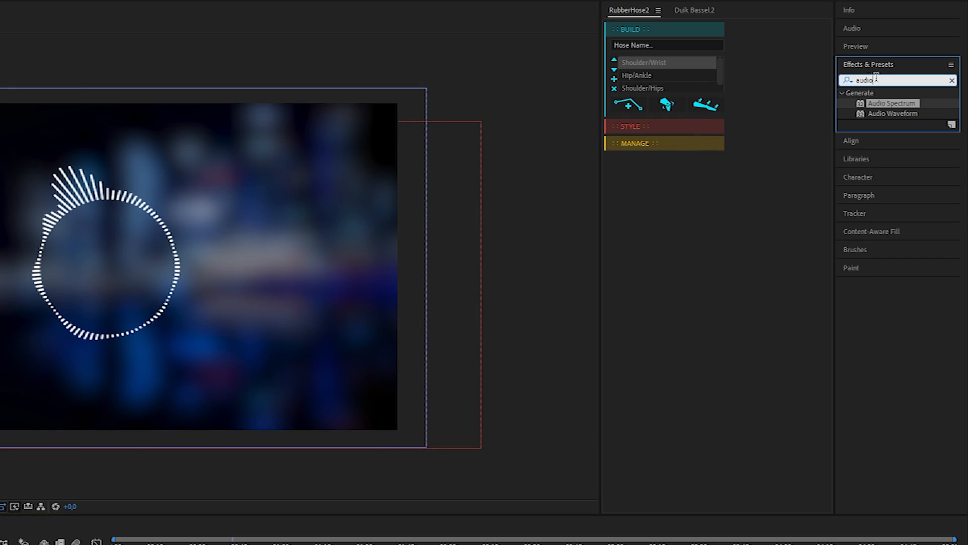
pyautogui.write('strok')
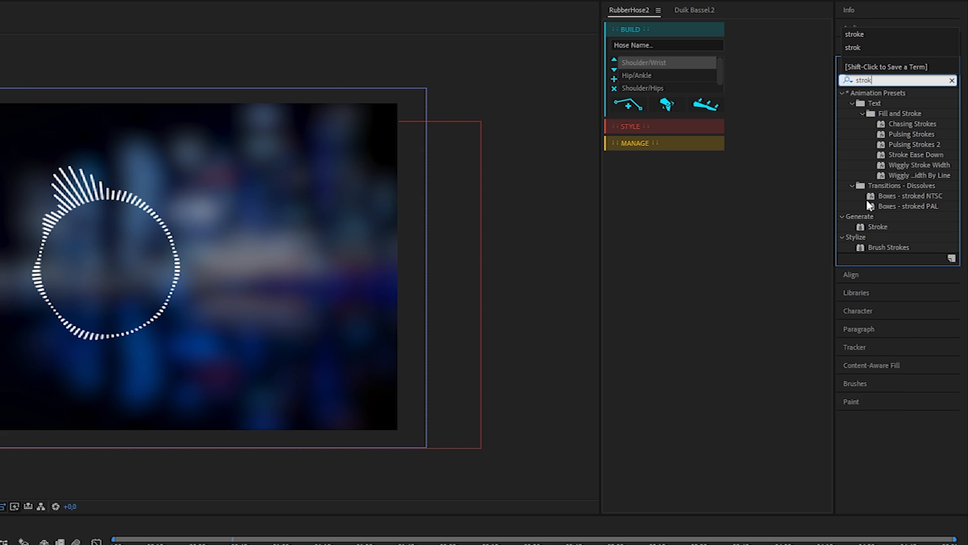
pyautogui.moveTo(878, 227)
pyautogui.mouseDown()
pyautogui.moveTo(463, 373)
pyautogui.moveTo(426, 399)
pyautogui.mouseUp()
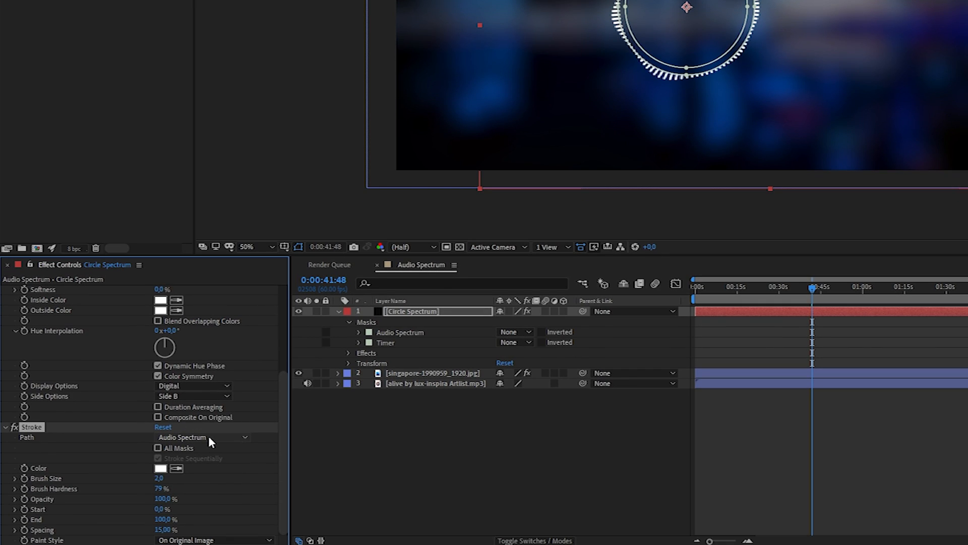
# Step: Set the Stroke effect's Path to the Timer mask and its Brush Size to 6
pyautogui.click(210, 438)
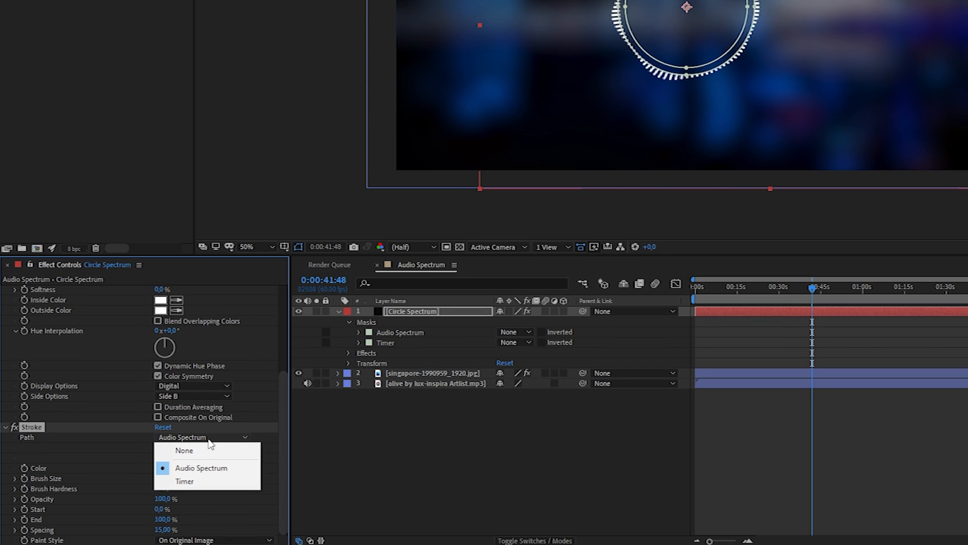
pyautogui.click(202, 481)
pyautogui.moveTo(160, 478)
pyautogui.mouseDown()
pyautogui.moveTo(230, 475)
pyautogui.moveTo(180, 473)
pyautogui.mouseUp()
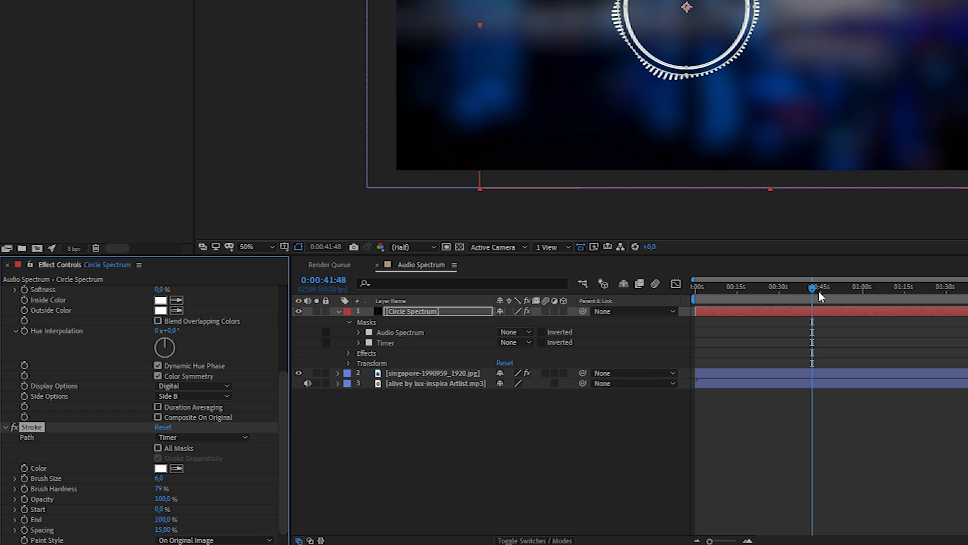
# Step: Animate the Stroke's End with keyframes from 100% at 0:00:00:00 down to 0% at 0:02:41:00
pyautogui.moveTo(818, 291); pyautogui.dragTo(683, 285)
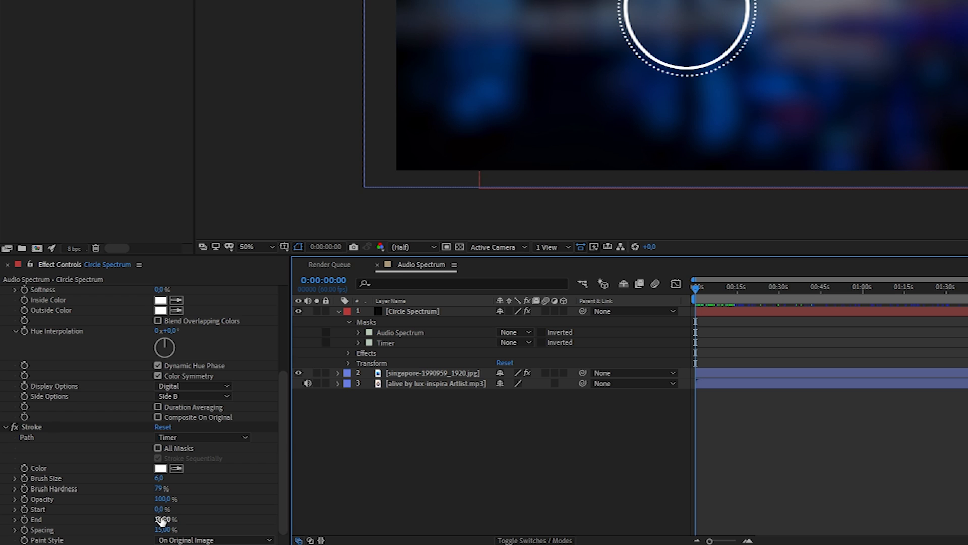
pyautogui.click(24, 519)
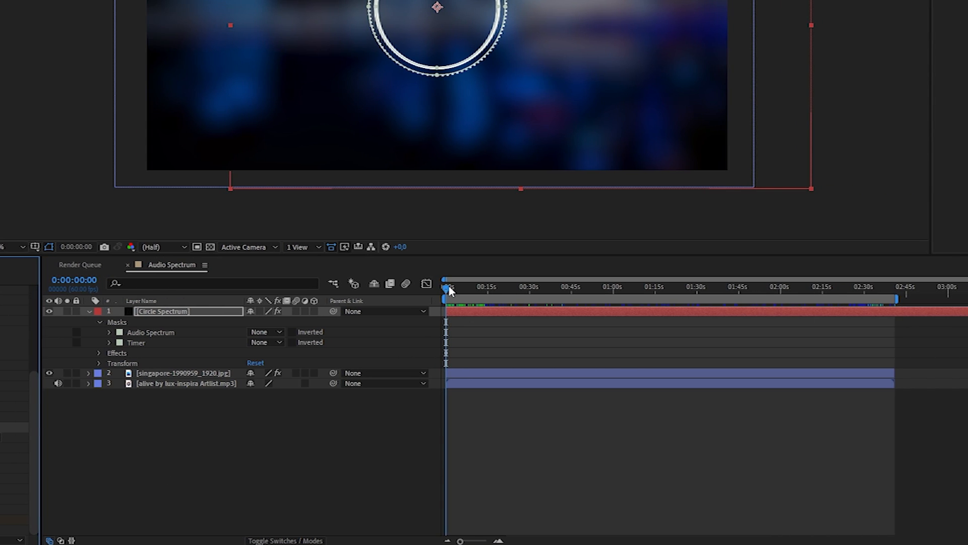
pyautogui.moveTo(449, 290); pyautogui.dragTo(896, 302)
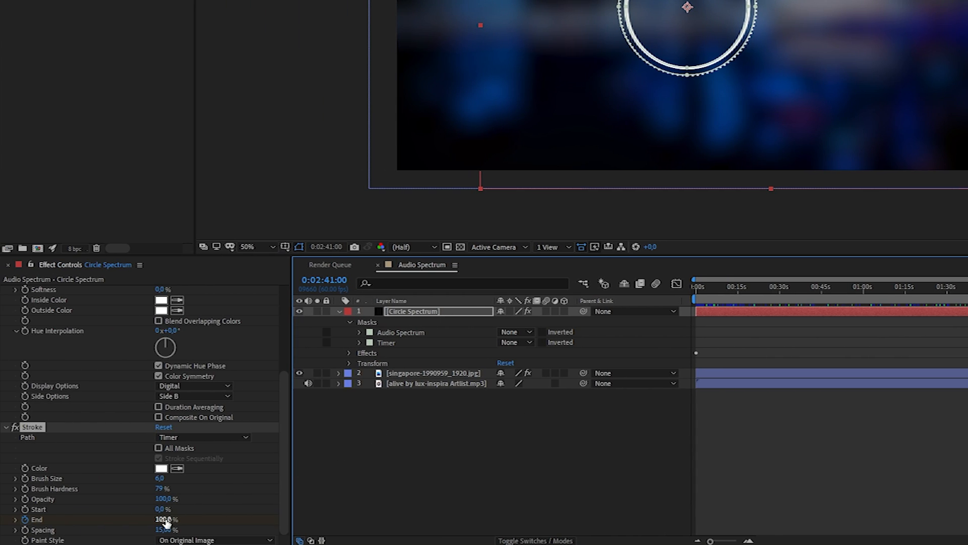
pyautogui.moveTo(163, 519); pyautogui.dragTo(55, 510)
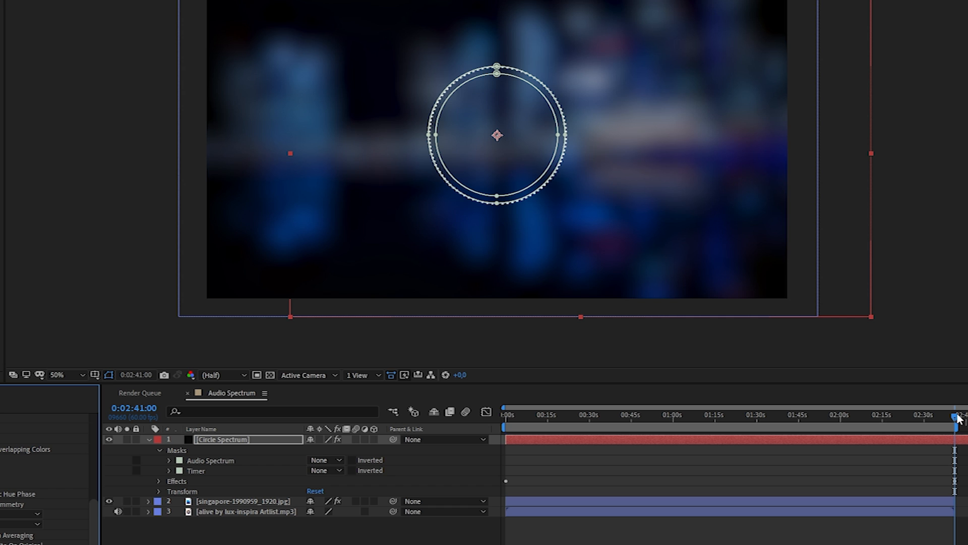
# Step: Preview the shrinking timer stroke with the spectrum from 0:00:22:47
pyautogui.moveTo(954, 417); pyautogui.dragTo(569, 436)
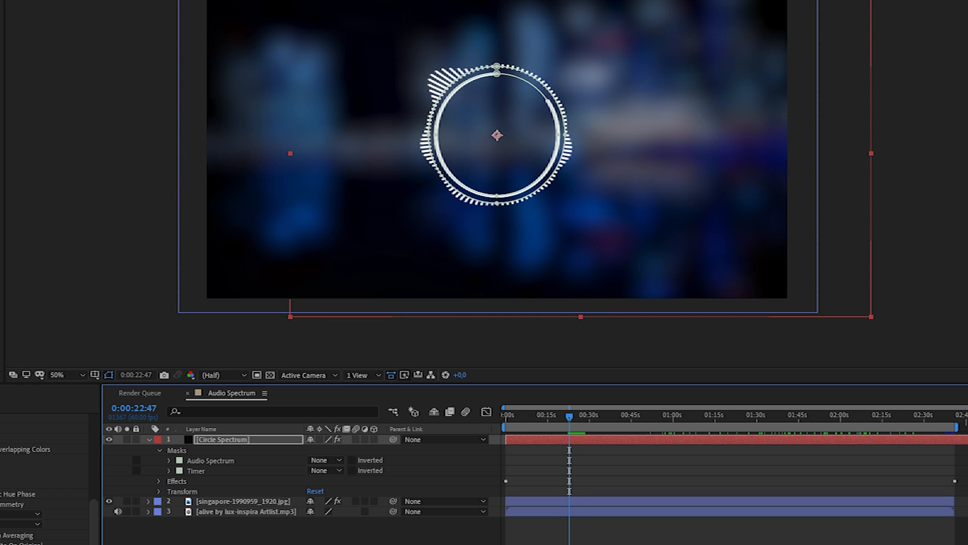
pyautogui.press('space')
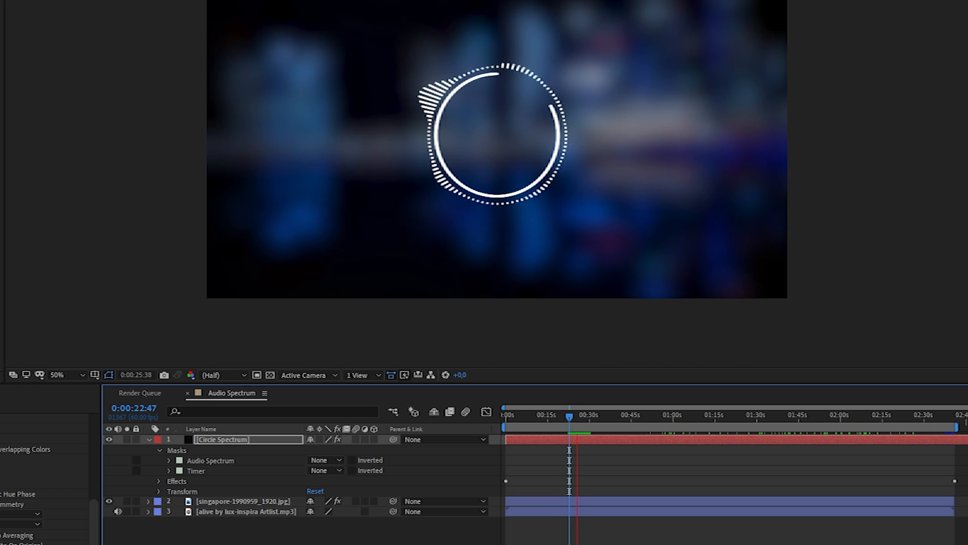
pyautogui.press('space')
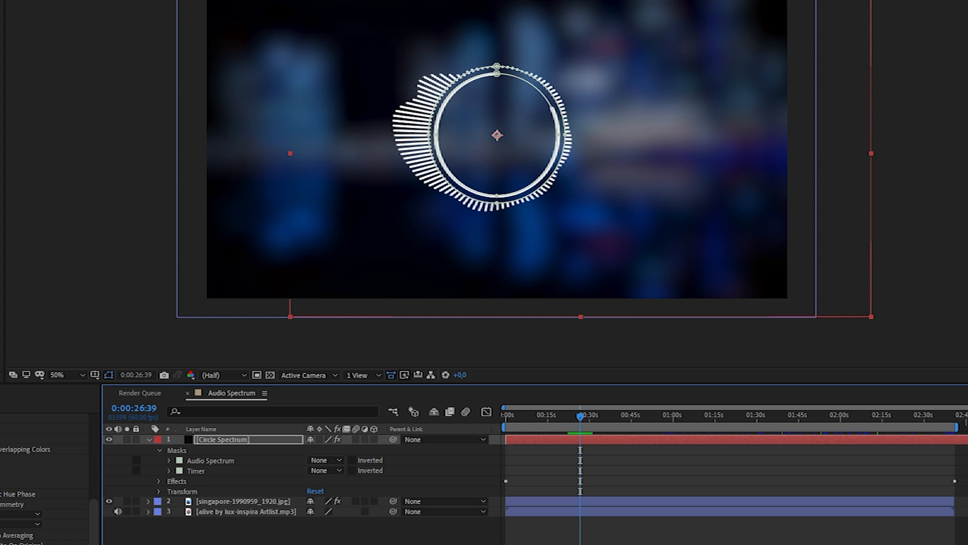
# Step: Add a centered text layer inside the circle reading "Alive" with "By Lux-Inspira" below it at 47 px in Roboto Medium
pyautogui.rightClick(230, 414)
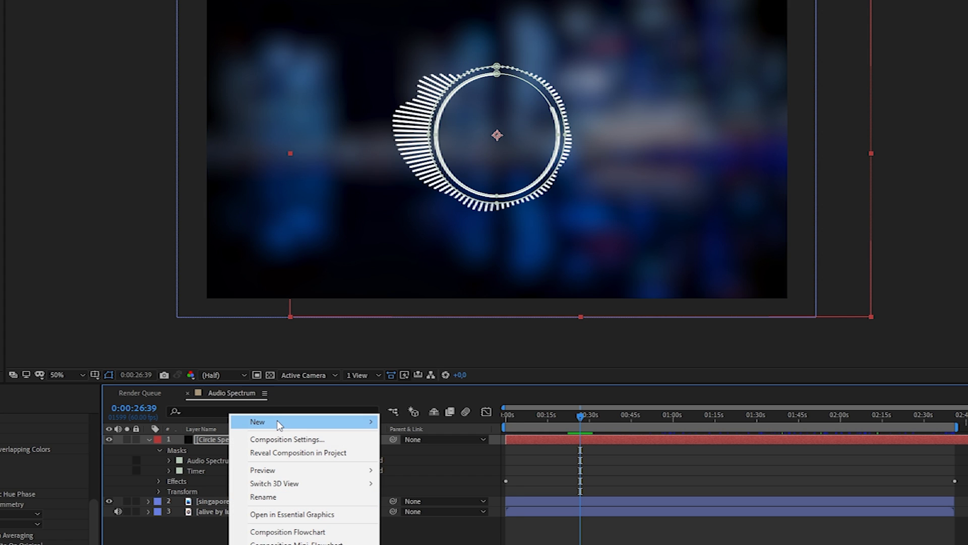
pyautogui.moveTo(281, 422)
pyautogui.click(436, 440)
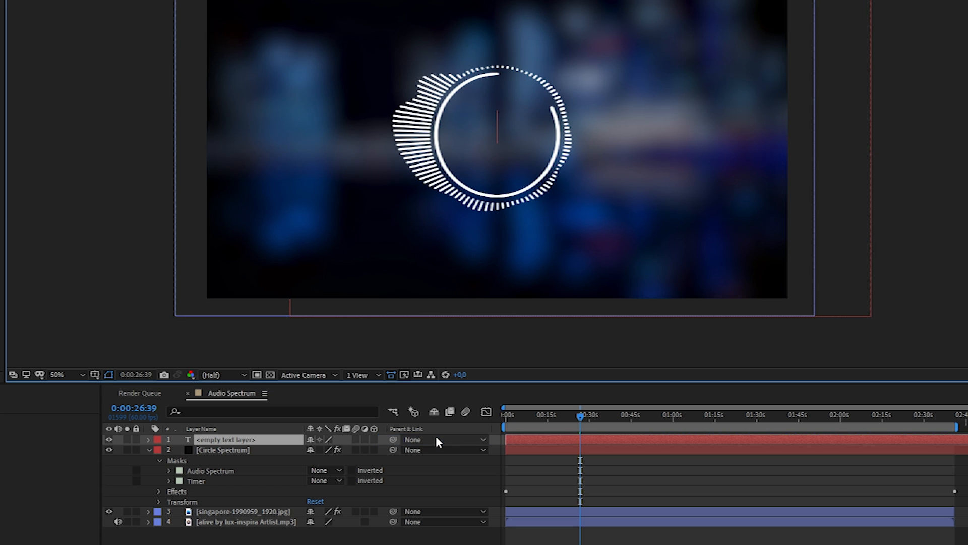
pyautogui.write('dfgfd')
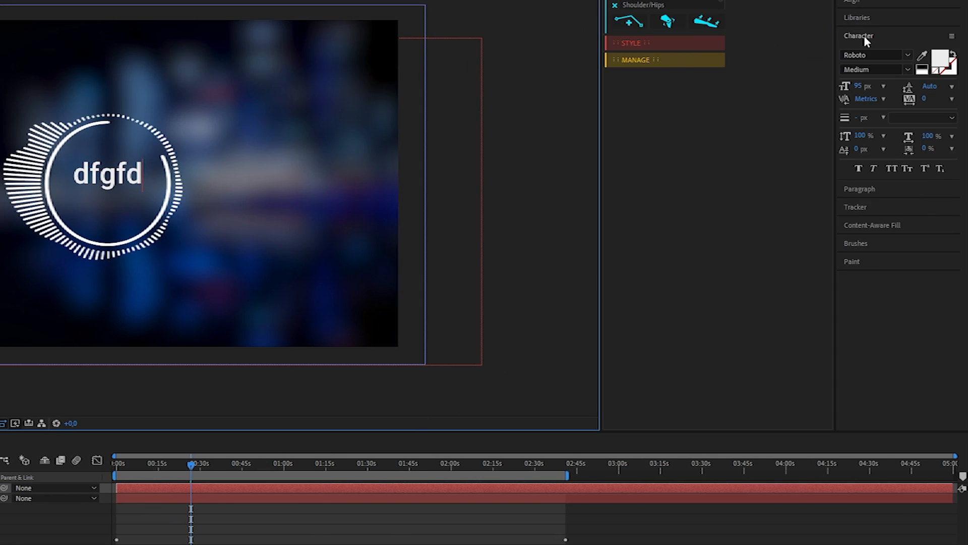
pyautogui.click(873, 189)
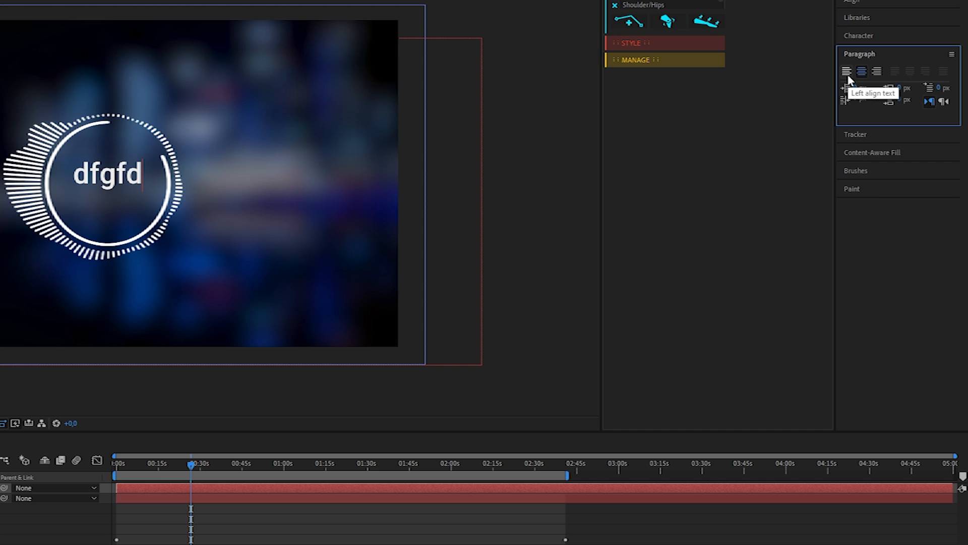
pyautogui.click(858, 34)
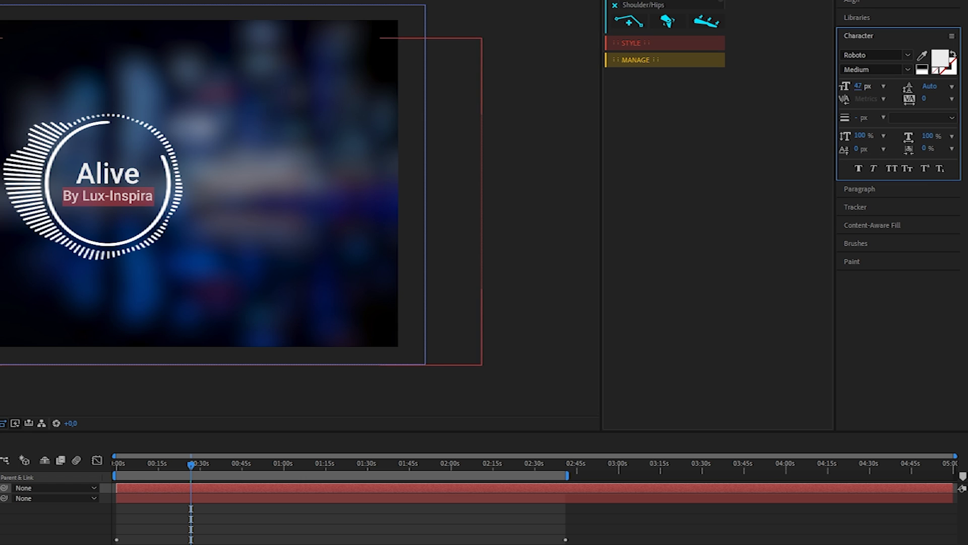
pyautogui.press('F2')
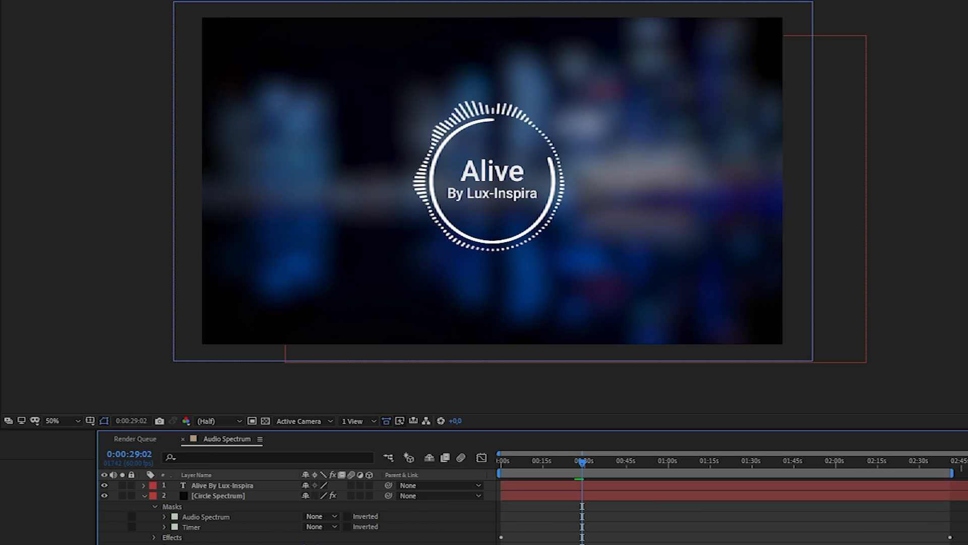
# Step: Preview the visualizer with its song title from 0:00:29:02
pyautogui.press('space')
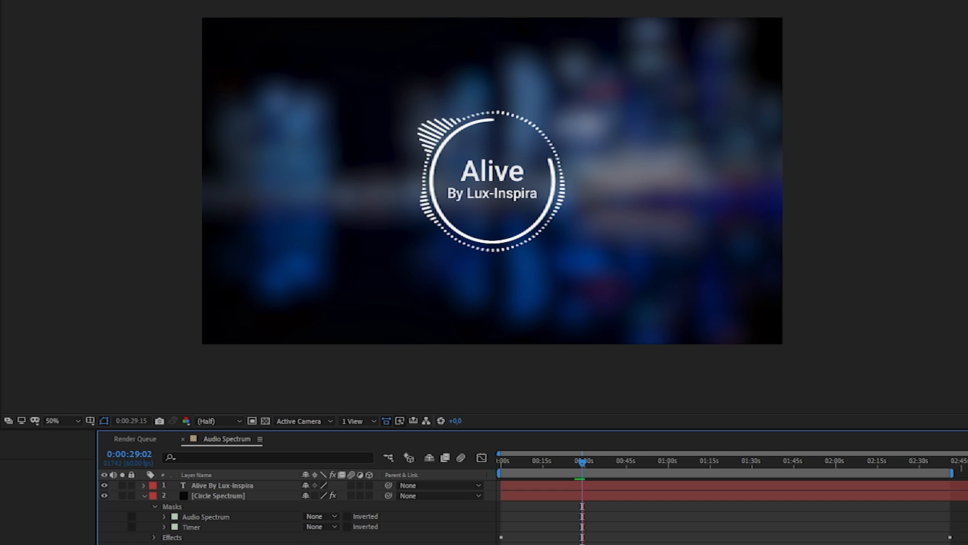
pyautogui.press('space')
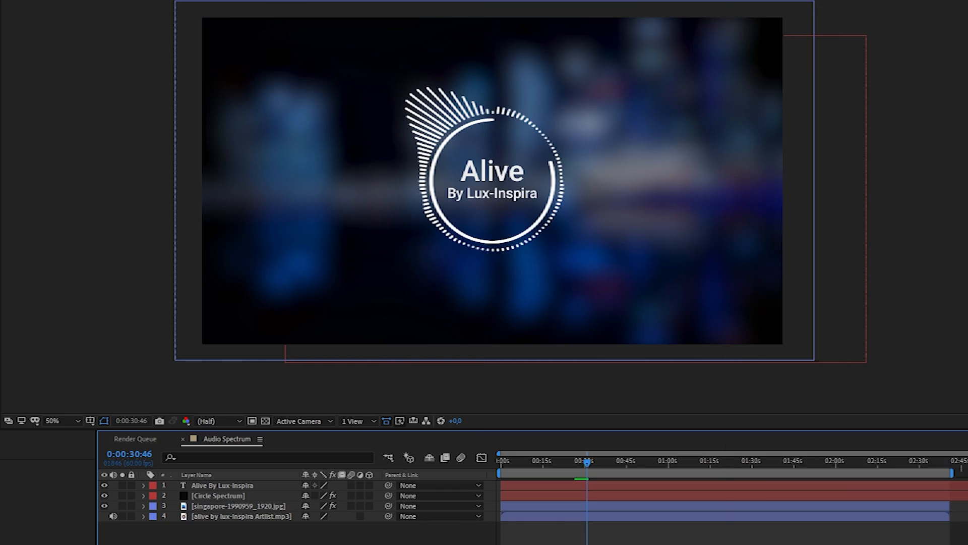
# Step: Create a new solid layer named "Line Spectrum" at the composition size
pyautogui.rightClick(294, 378)
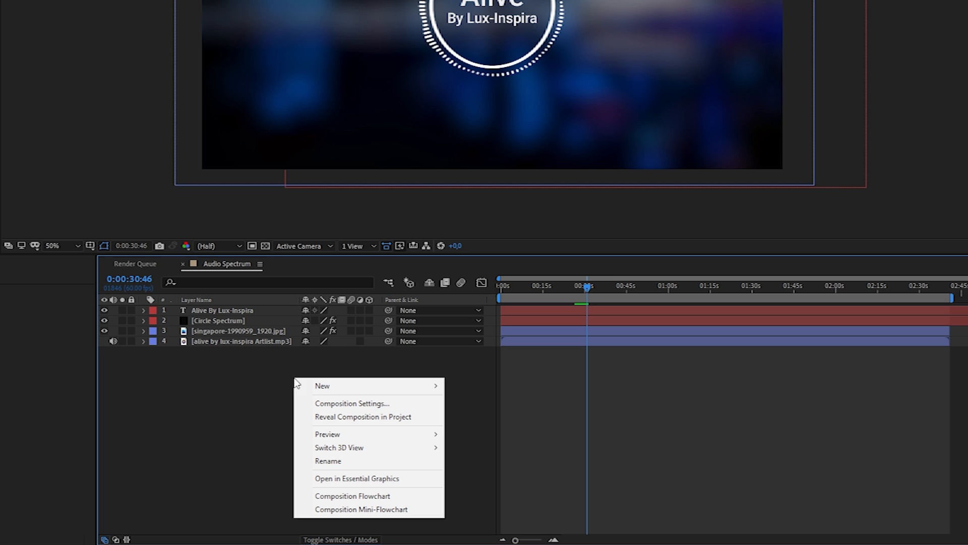
pyautogui.moveTo(330, 383)
pyautogui.click(496, 420)
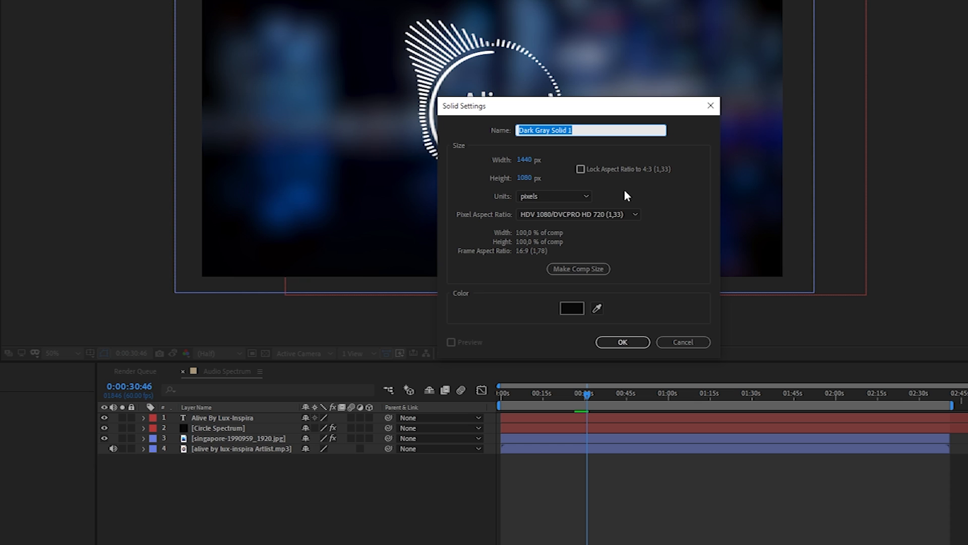
pyautogui.write('Line S')
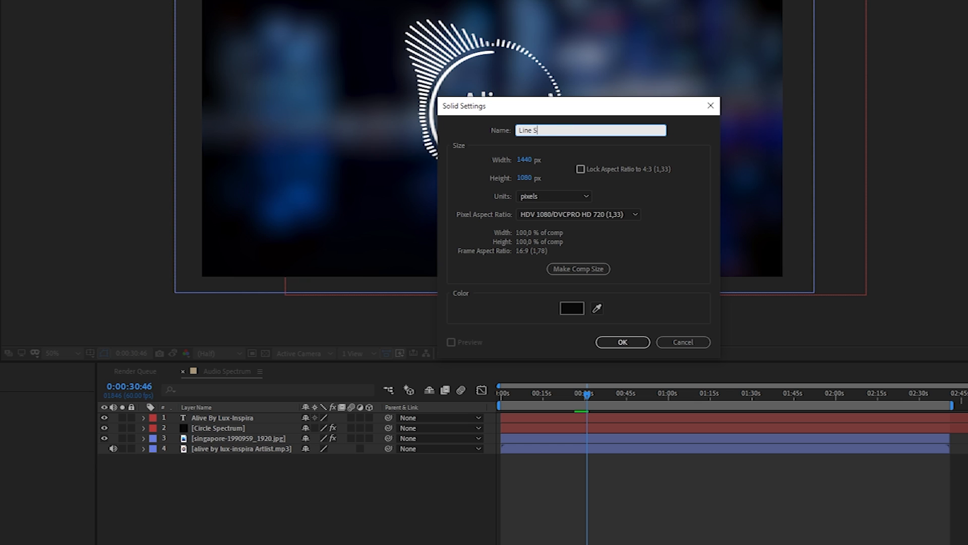
pyautogui.write('pectrum')
pyautogui.press('Return')
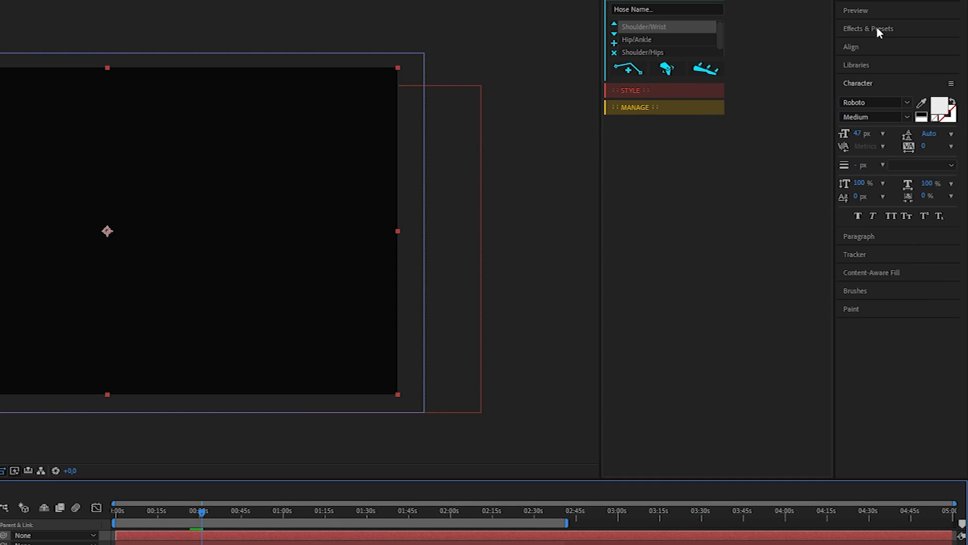
# Step: Find the Audio Spectrum effect and apply it to the Line Spectrum layer
pyautogui.click(876, 29)
pyautogui.click(886, 42)
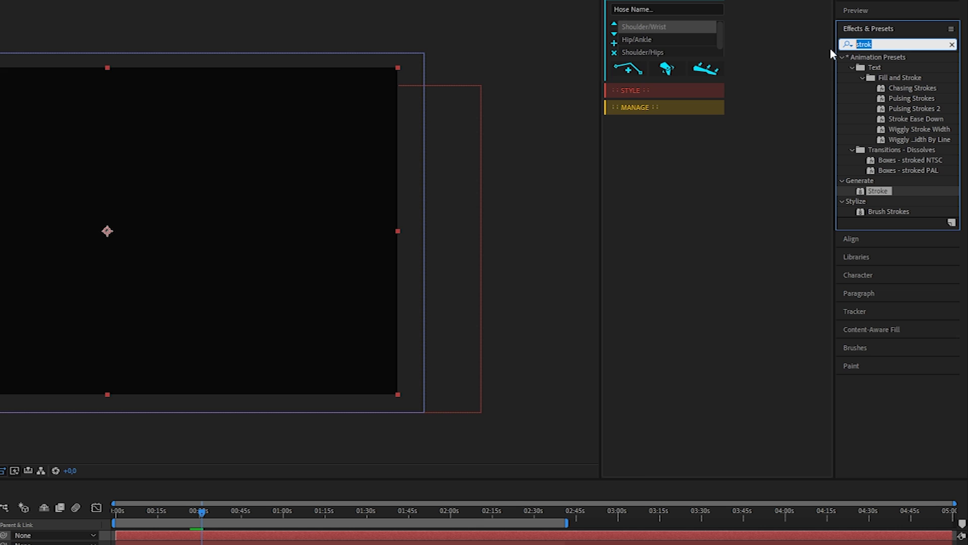
pyautogui.write('aud')
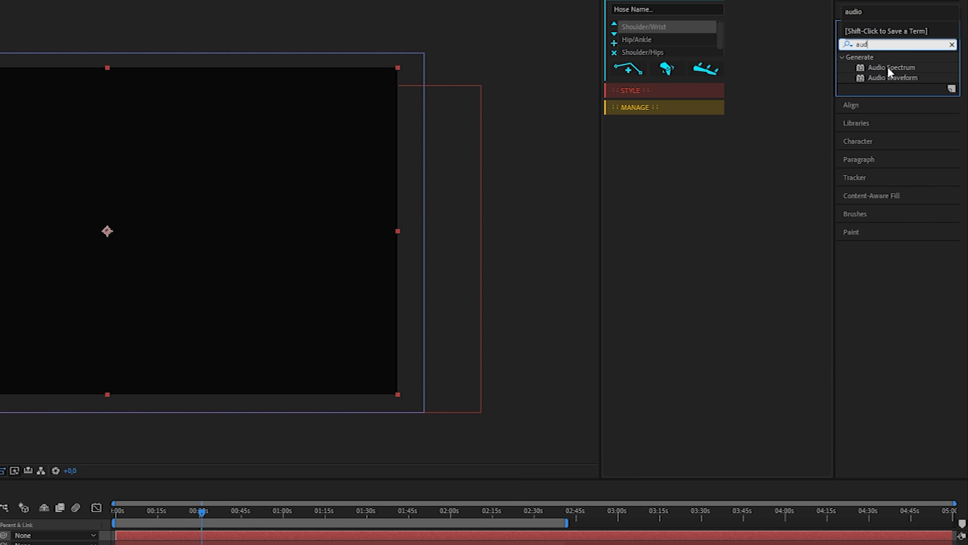
pyautogui.moveTo(886, 71); pyautogui.dragTo(445, 391)
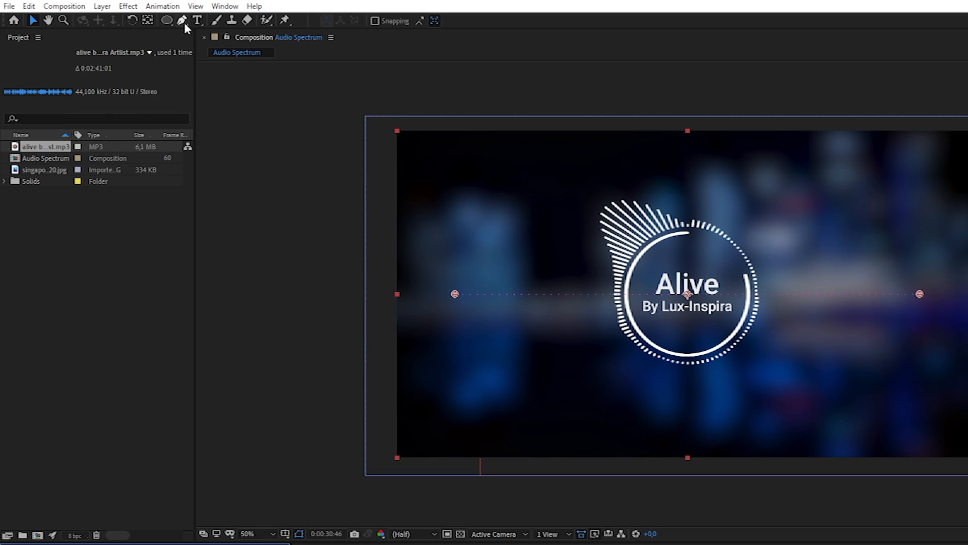
# Step: Draw a straight horizontal two-point mask path across the circle on the Line Spectrum layer with the Pen tool
pyautogui.click(183, 20)
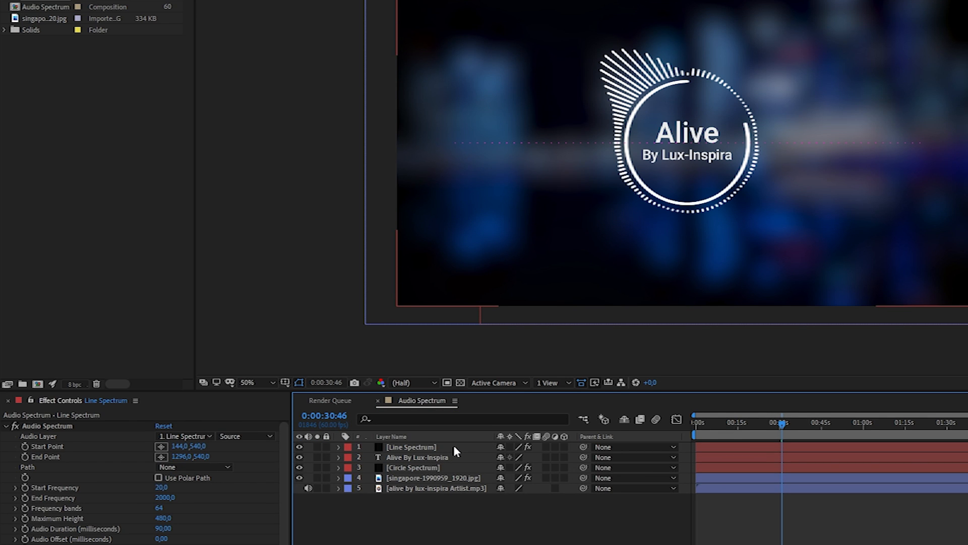
pyautogui.click(453, 445)
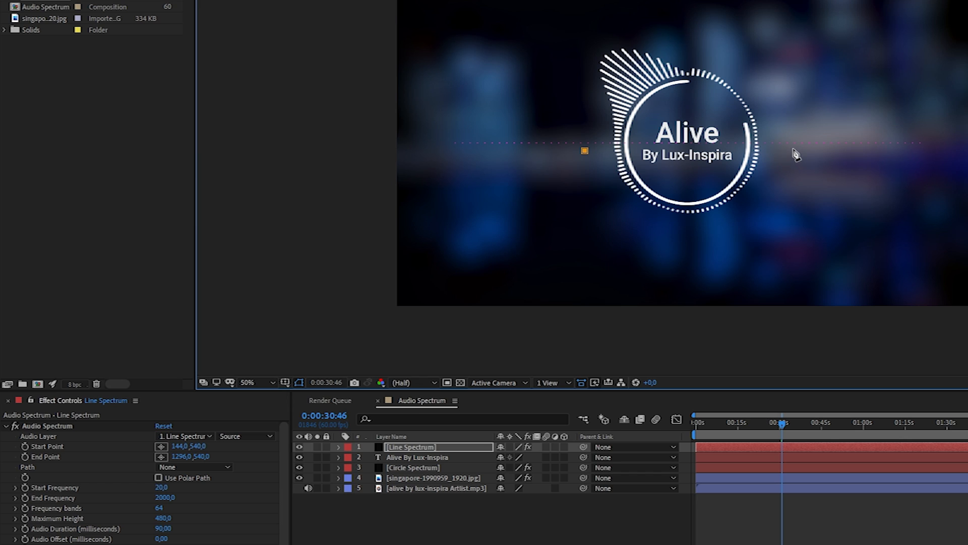
pyautogui.moveTo(796, 155); pyautogui.dragTo(793, 152)
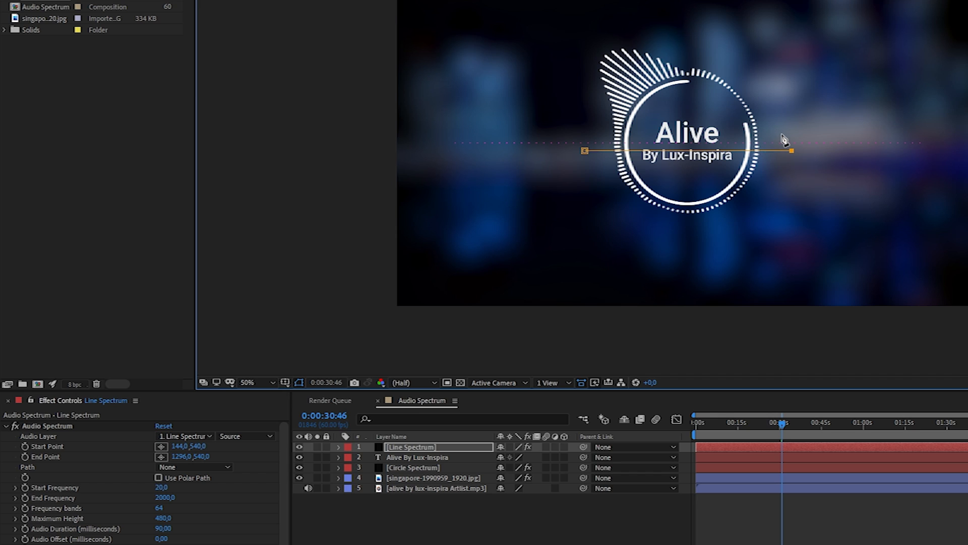
# Step: Set the Line Spectrum's Path to Mask 1 and its Audio Layer to the alive by lux-inspira Artlist.mp3 track, and preview it briefly
pyautogui.click(466, 450)
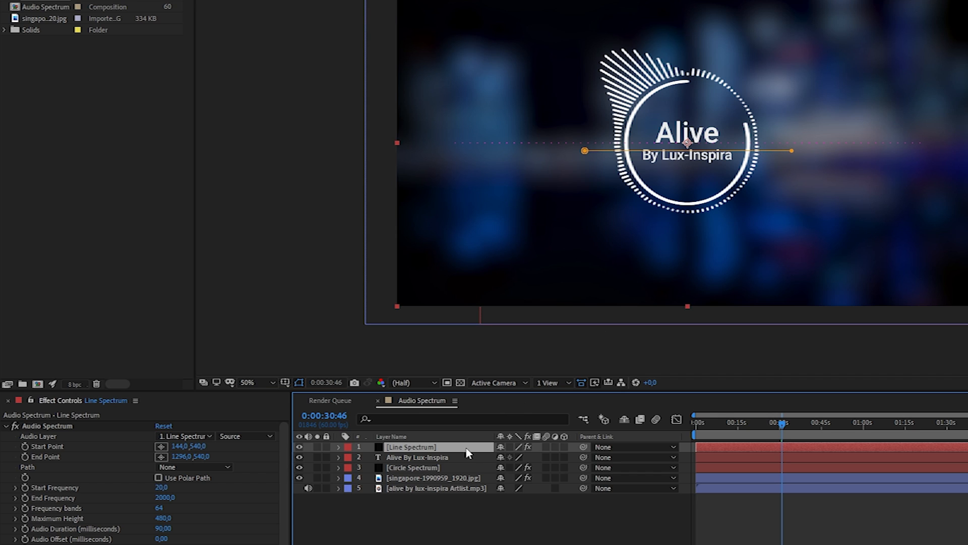
pyautogui.click(208, 467)
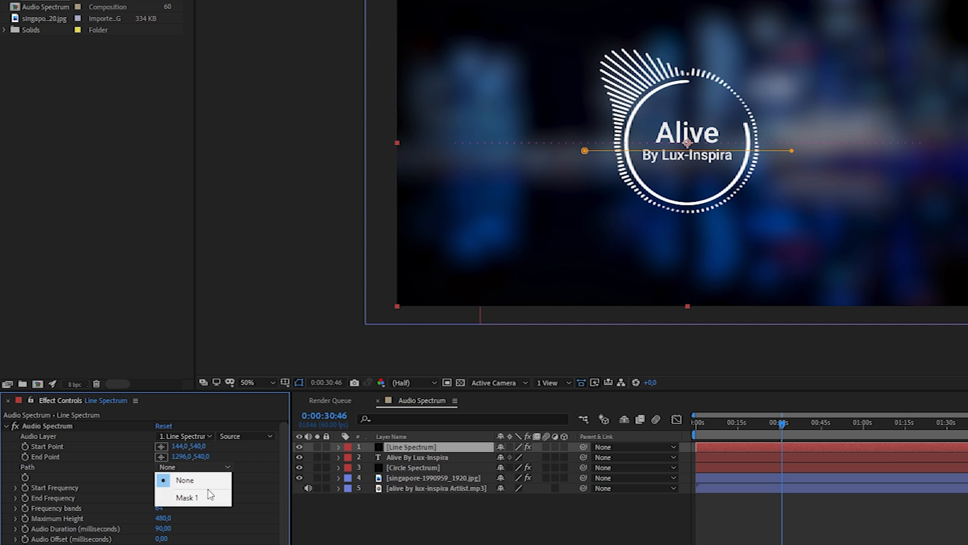
pyautogui.click(210, 498)
pyautogui.click(194, 436)
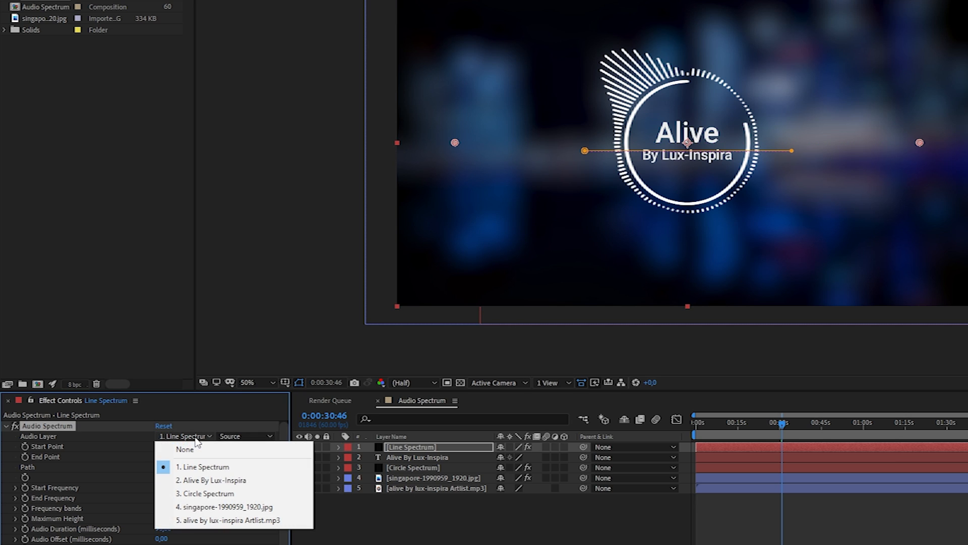
pyautogui.click(224, 520)
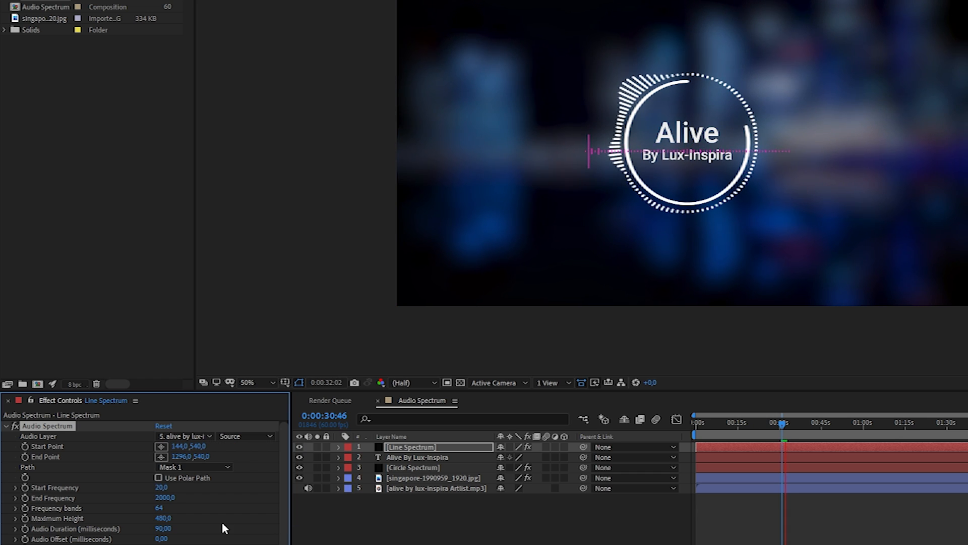
pyautogui.press('space')
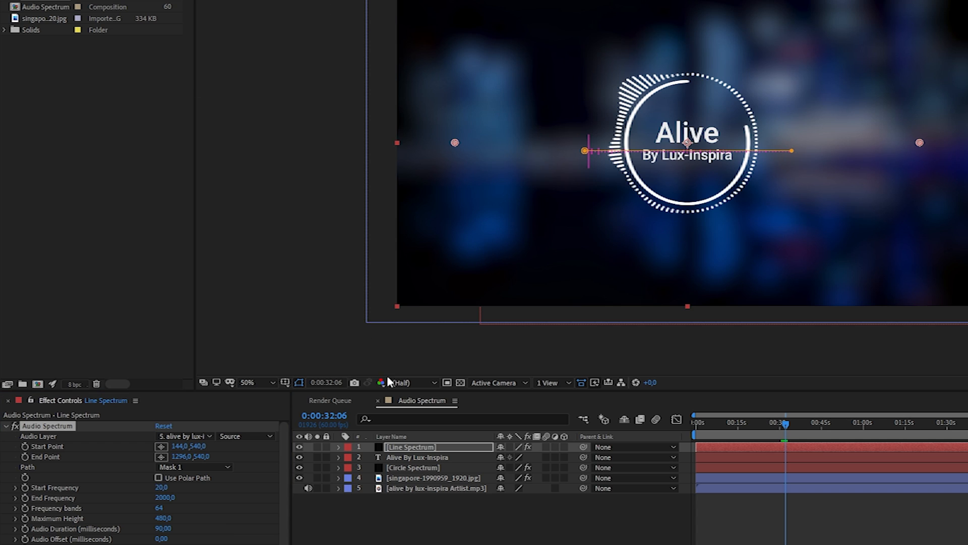
# Step: Move the Alive By Lux-Inspira text and Circle Spectrum layers together to the left of the frame's center
pyautogui.click(416, 457)
pyautogui.keyDown('shift'); pyautogui.click(421, 468); pyautogui.keyUp('shift')
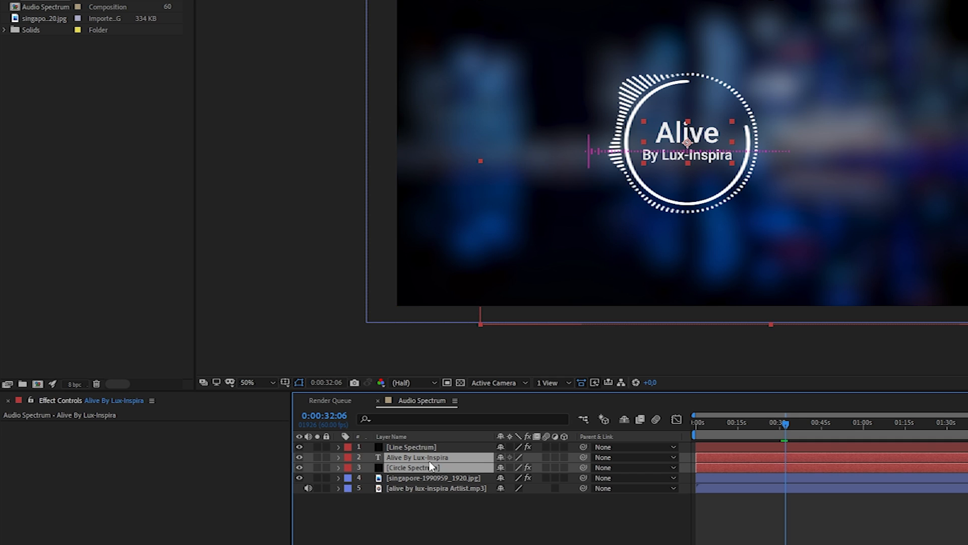
pyautogui.click(630, 78)
pyautogui.moveTo(629, 76); pyautogui.dragTo(483, 78)
# Step: Give the Line Spectrum layer a yellow label and move its line to the right of the circle
pyautogui.click(351, 448)
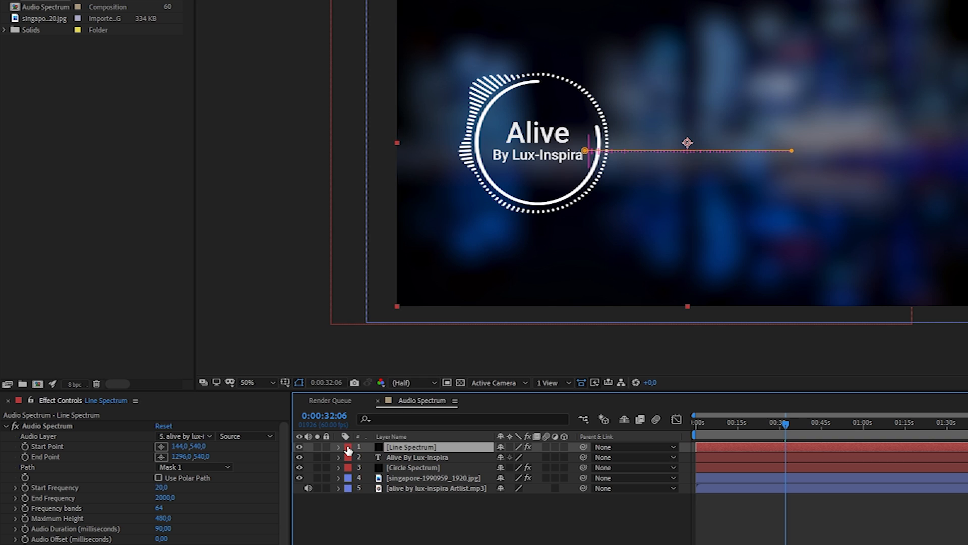
pyautogui.click(349, 447)
pyautogui.click(383, 234)
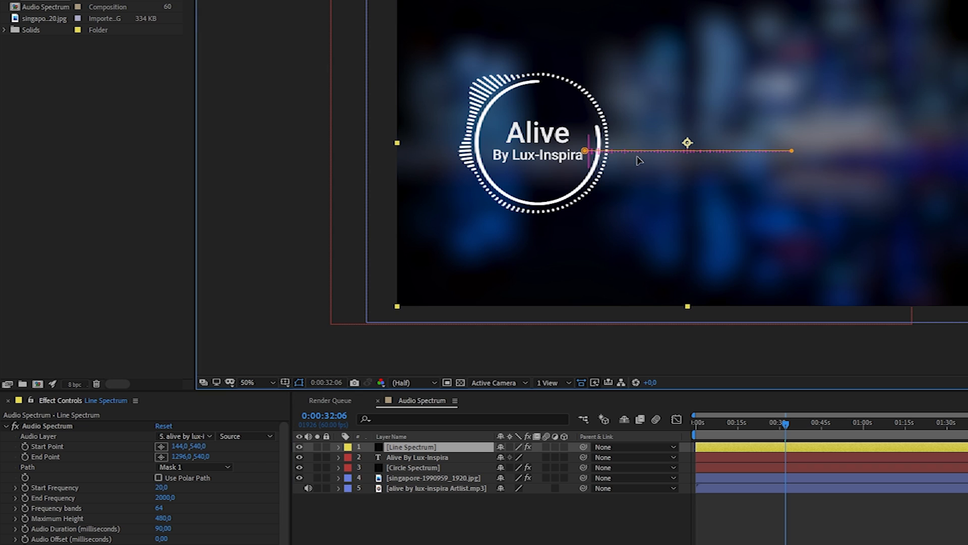
pyautogui.moveTo(634, 156); pyautogui.dragTo(766, 161)
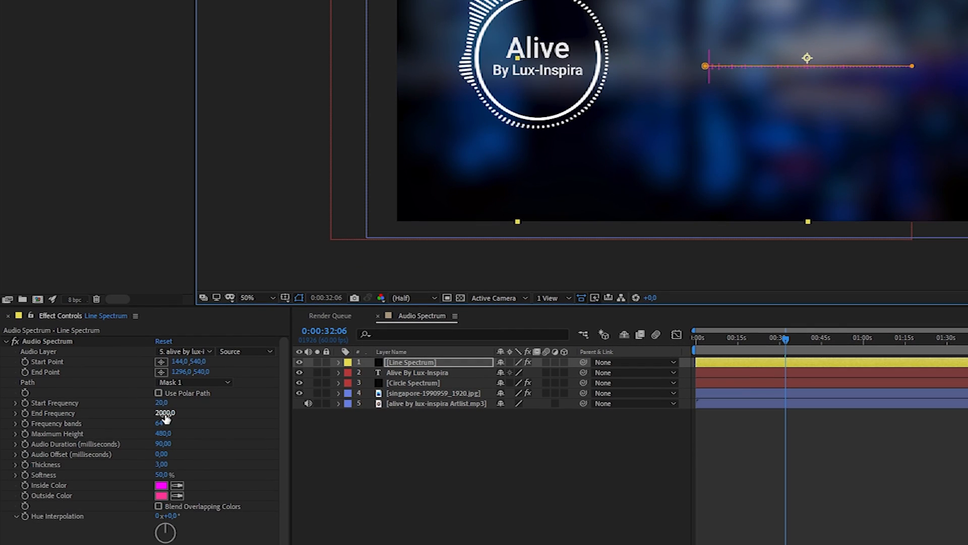
# Step: Set the Line Spectrum's End Frequency to 300 and its Frequency bands to 100
pyautogui.click(165, 497)
pyautogui.write('300')
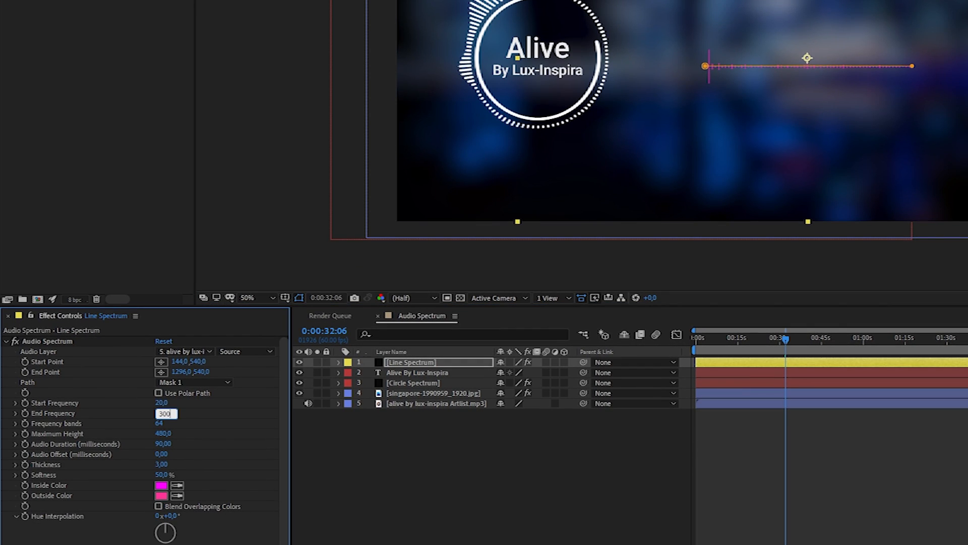
pyautogui.press('Return')
pyautogui.click(162, 424)
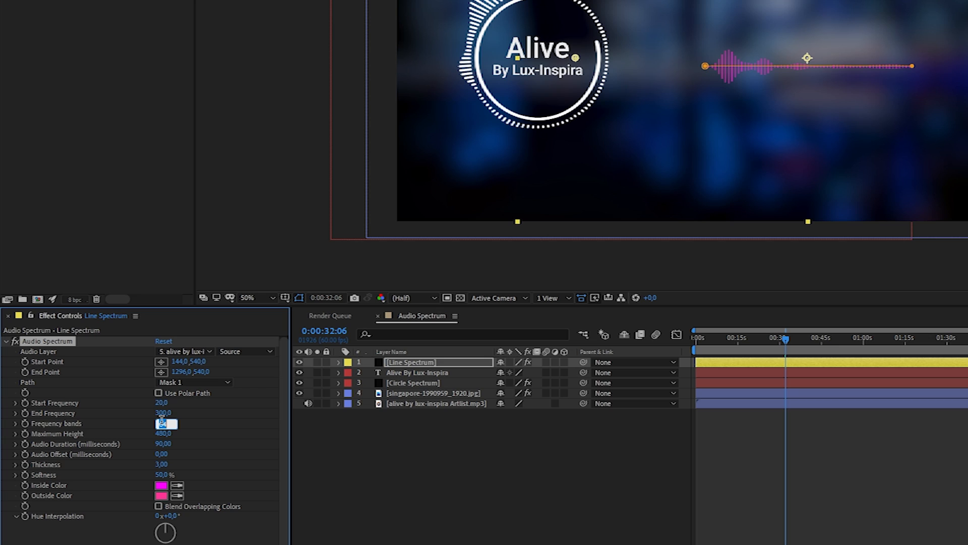
pyautogui.write('100')
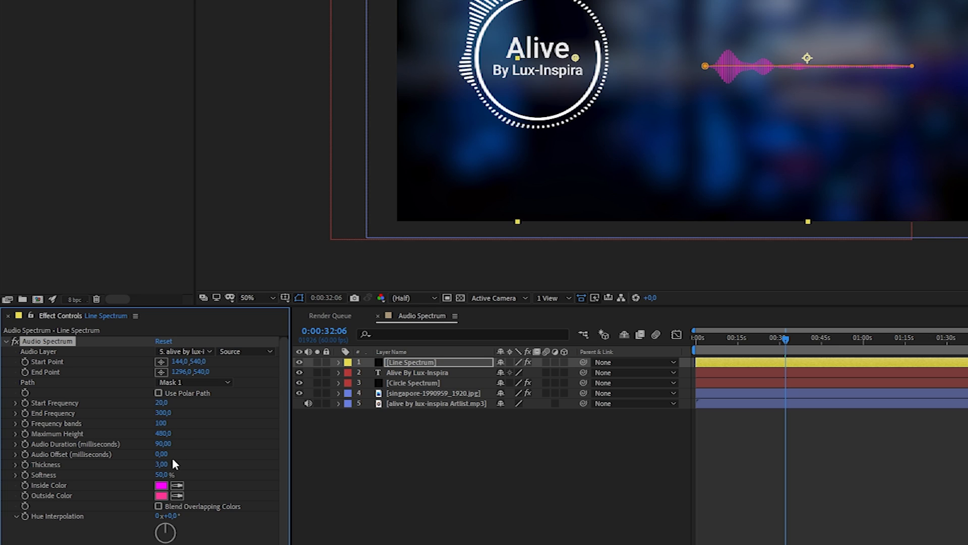
# Step: Set the Line Spectrum's Thickness to 6 and its Softness to 0%
pyautogui.click(163, 463)
pyautogui.write('6')
pyautogui.press('Return')
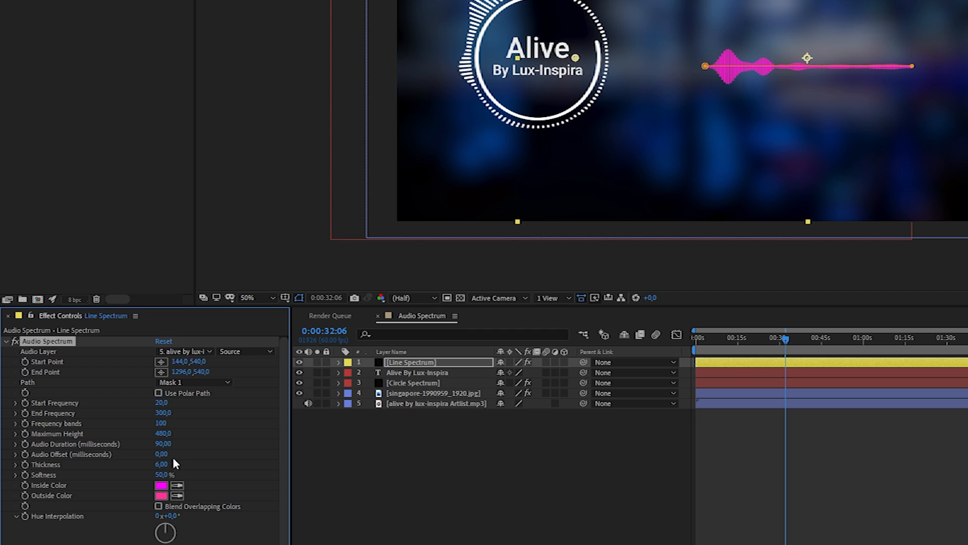
pyautogui.moveTo(163, 474); pyautogui.dragTo(58, 474)
# Step: Make the Line Spectrum's inside and outside colors white and limit its bars to the side below the line
pyautogui.click(161, 485)
pyautogui.moveTo(947, 88); pyautogui.dragTo(895, 21)
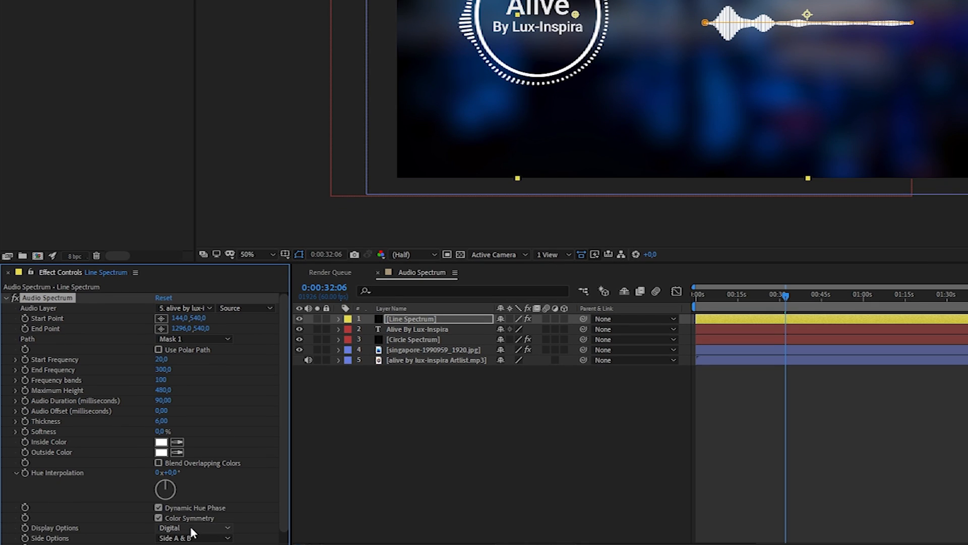
pyautogui.click(194, 537)
pyautogui.click(197, 512)
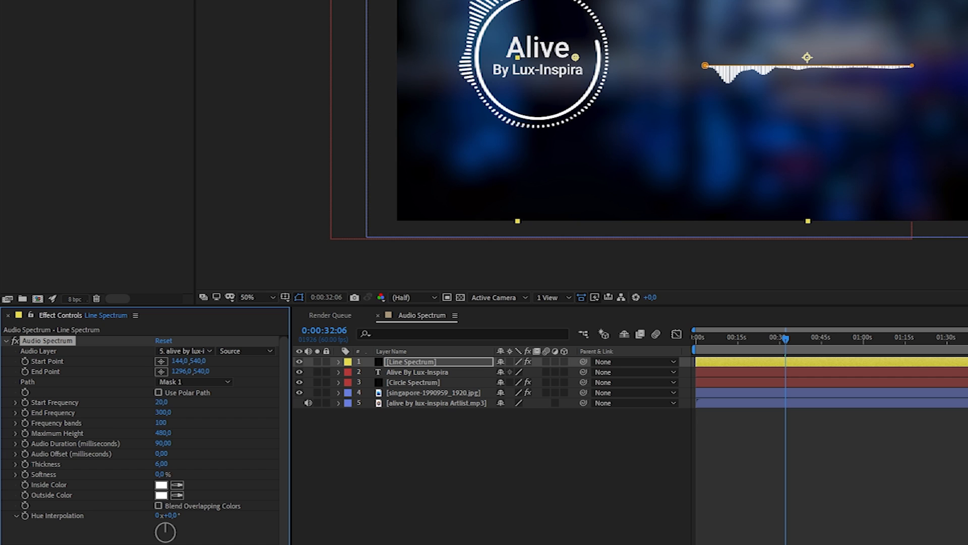
# Step: Reduce the Line Spectrum's Frequency bands to 50 so the bars are spaced apart
pyautogui.scroll(2, 686, 53)
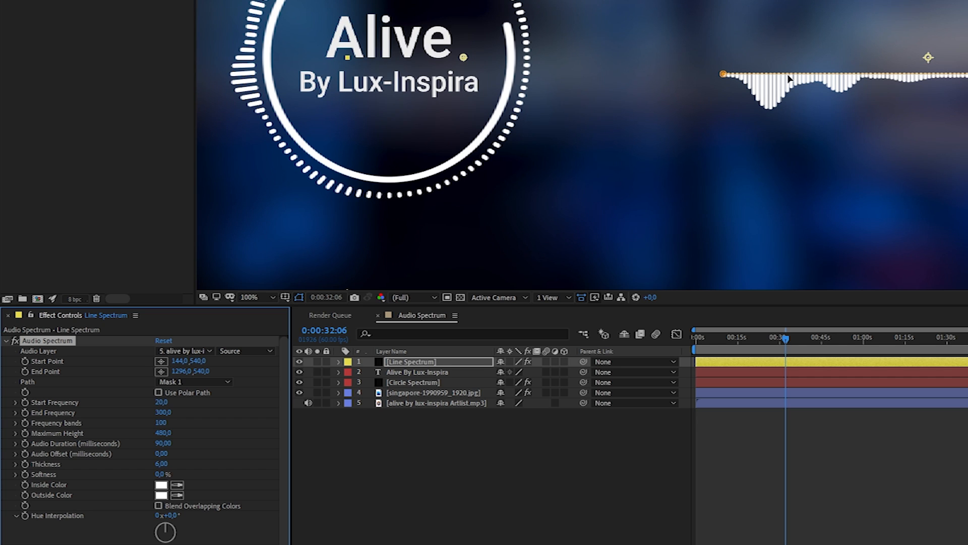
pyautogui.moveTo(869, 74); pyautogui.dragTo(702, 41)
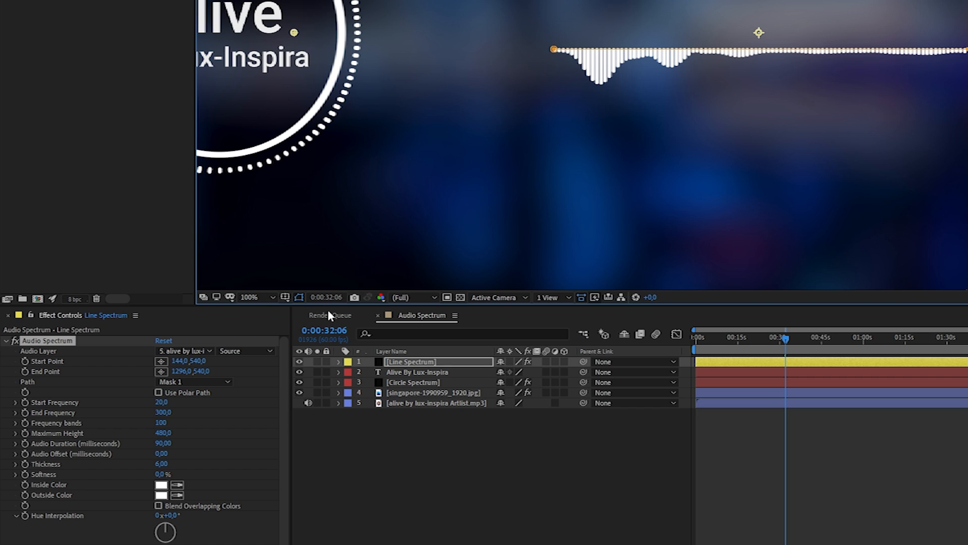
pyautogui.moveTo(158, 425); pyautogui.dragTo(126, 420)
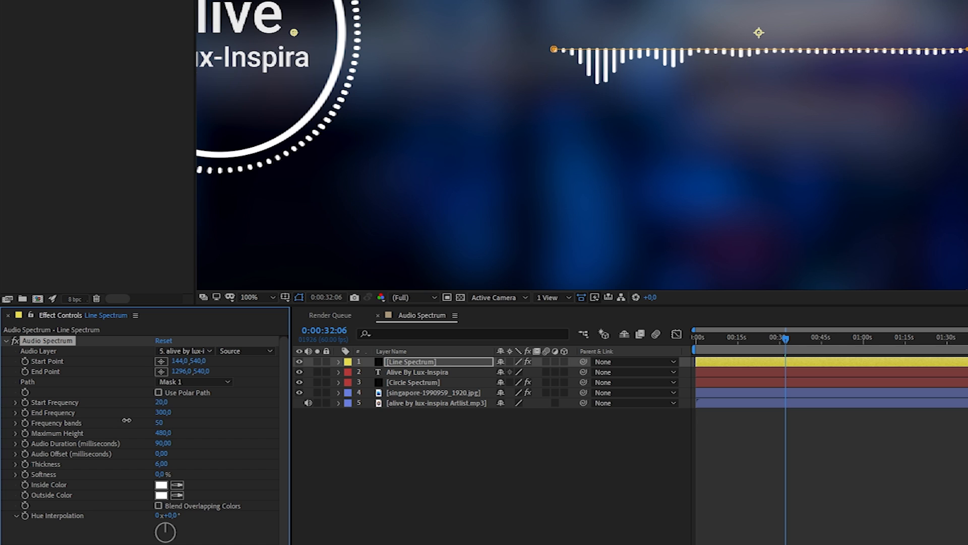
# Step: Preview the one-sided line spectrum beside the circle from 0:00:32:06
pyautogui.scroll(-2, 495, 109)
pyautogui.press('space')
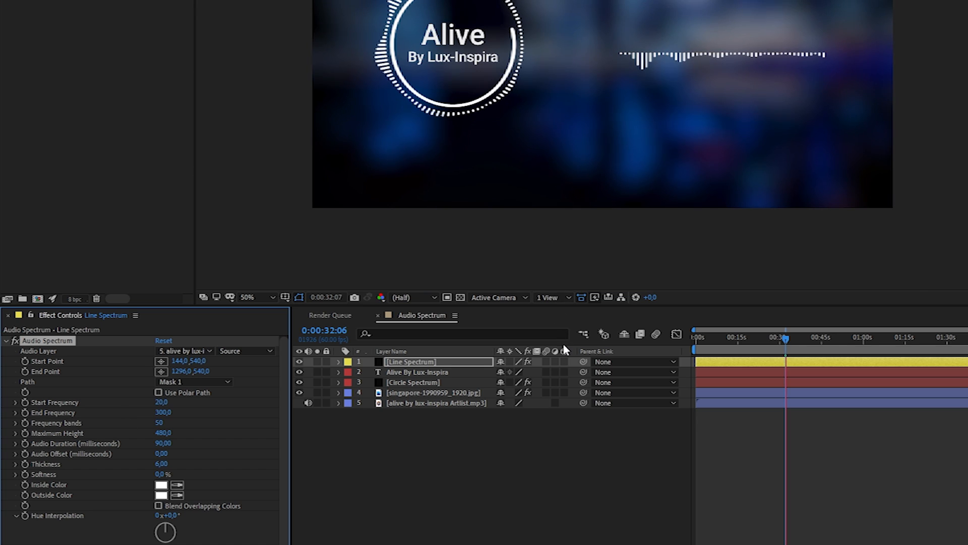
pyautogui.press('space')
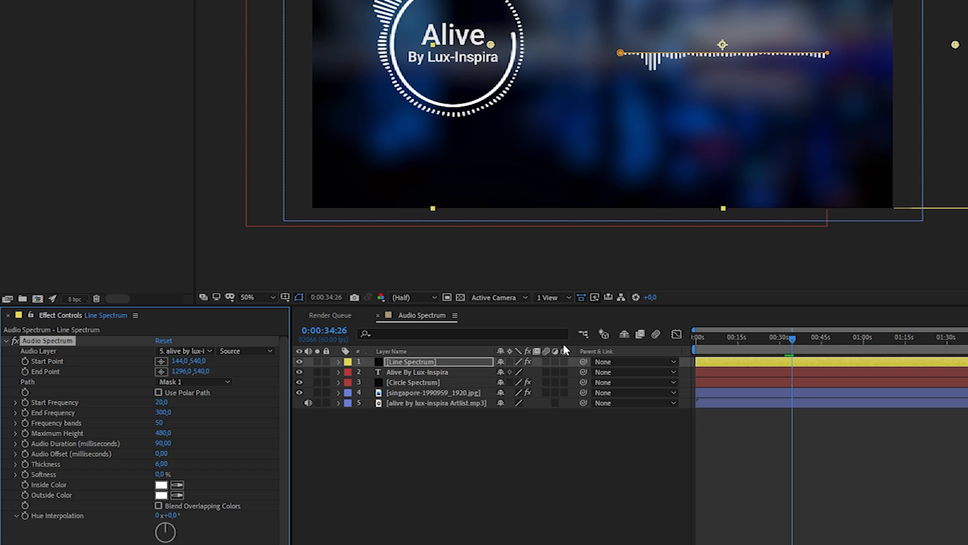
# Step: Change the Line Spectrum's Inside Color to pure red and its Outside Color to a dark red
pyautogui.click(161, 486)
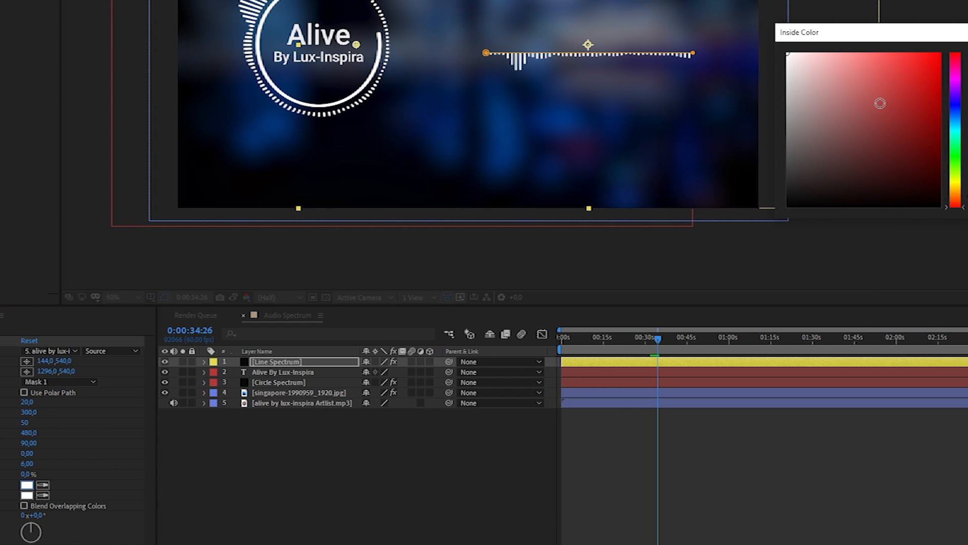
pyautogui.moveTo(881, 103); pyautogui.dragTo(940, 53)
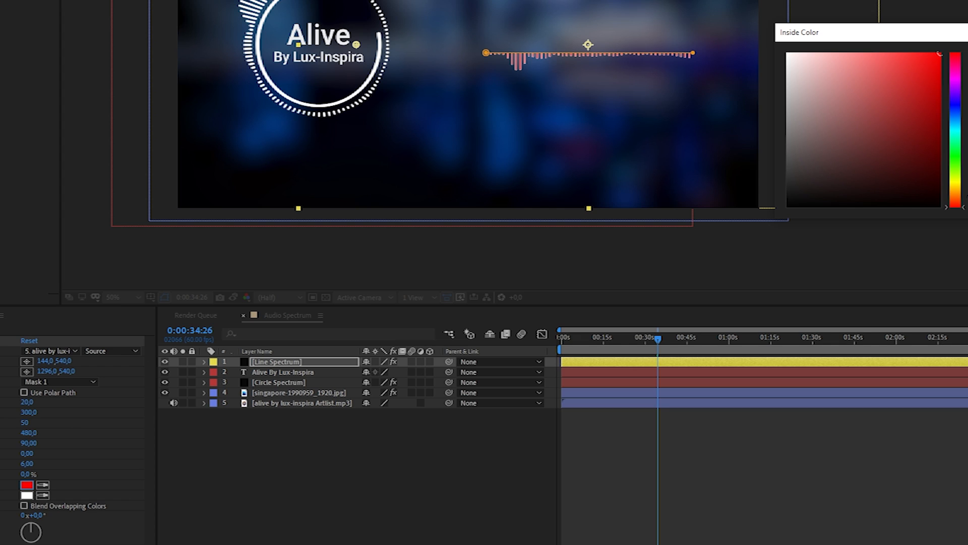
pyautogui.press('Return')
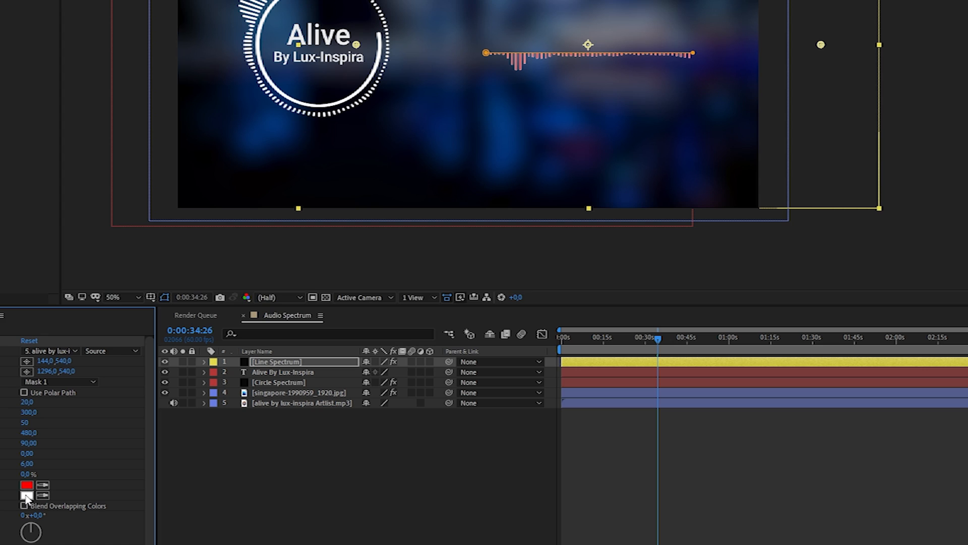
pyautogui.click(27, 495)
pyautogui.moveTo(850, 126)
pyautogui.mouseDown()
pyautogui.moveTo(890, 89)
pyautogui.moveTo(884, 71)
pyautogui.moveTo(890, 94)
pyautogui.moveTo(914, 111)
pyautogui.moveTo(898, 126)
pyautogui.mouseUp()
pyautogui.press('Return')
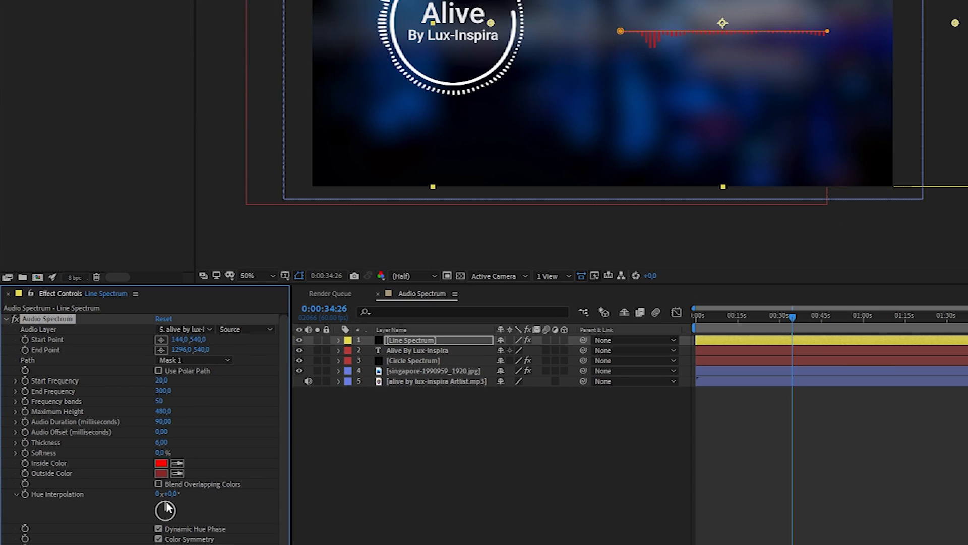
# Step: Set the Line Spectrum's Hue Interpolation to 57° and preview the color variation along the line
pyautogui.moveTo(250, 437); pyautogui.dragTo(249, 441)
pyautogui.moveTo(169, 504); pyautogui.dragTo(161, 544)
pyautogui.moveTo(160, 544); pyautogui.dragTo(209, 504)
pyautogui.moveTo(204, 515); pyautogui.dragTo(174, 511)
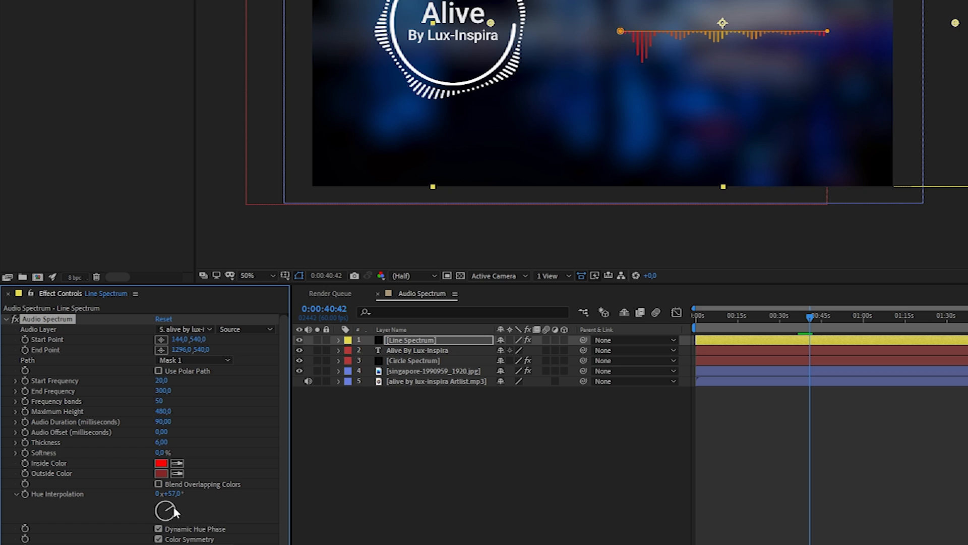
# Step: Set the Line Spectrum's Hue Interpolation to 74° and turn off Color Symmetry
pyautogui.click(158, 538)
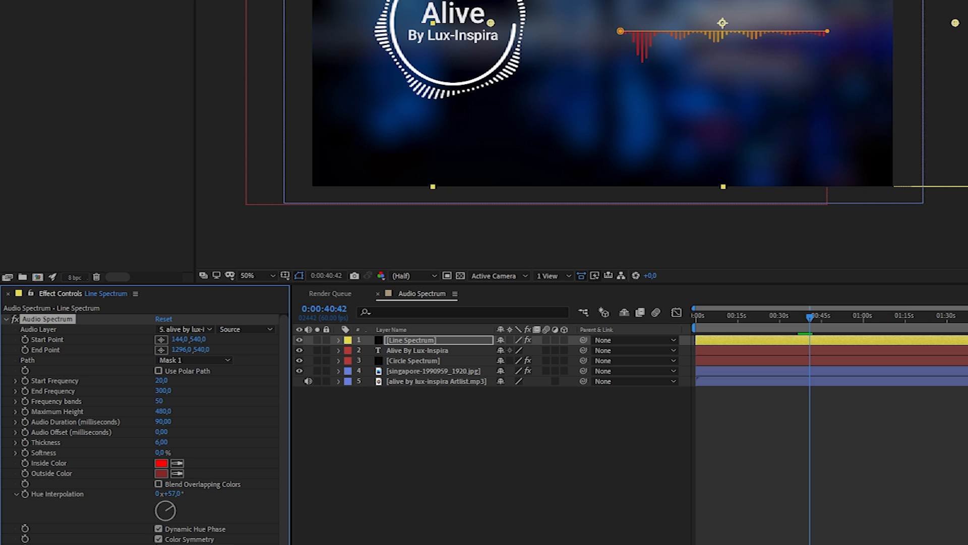
pyautogui.click(158, 538)
# Step: Duplicate the Line Spectrum layer and move the copy up to a Y position of 493
pyautogui.click(412, 342)
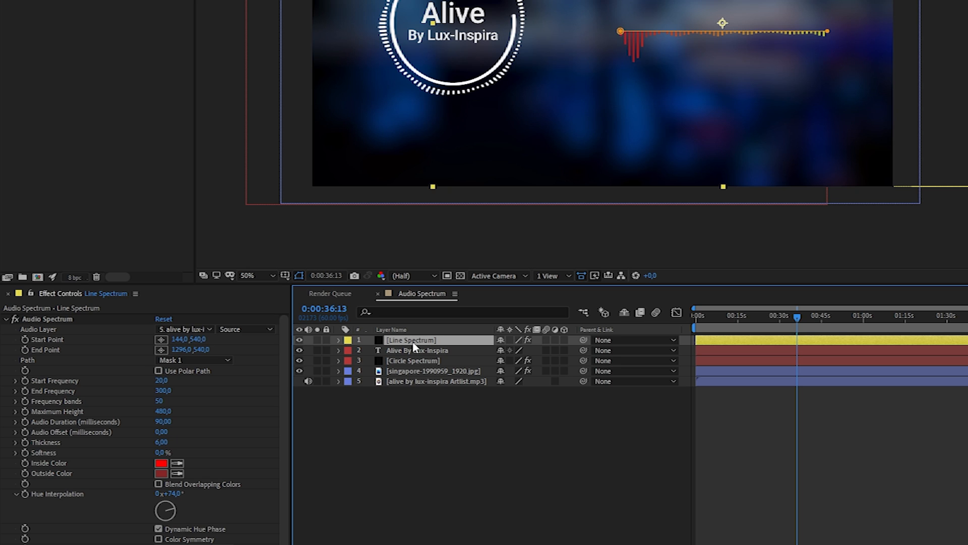
pyautogui.hotkey('ctrl', 'd')
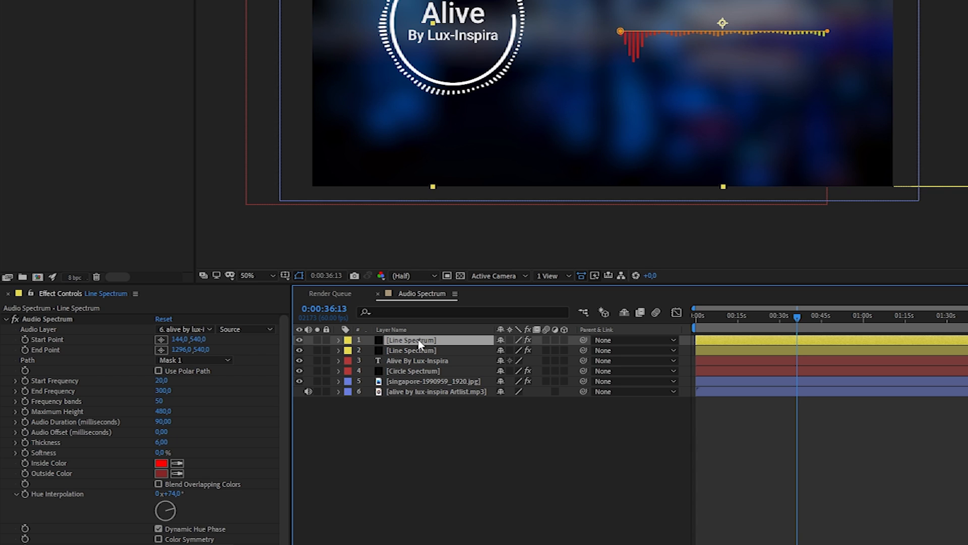
pyautogui.press('p')
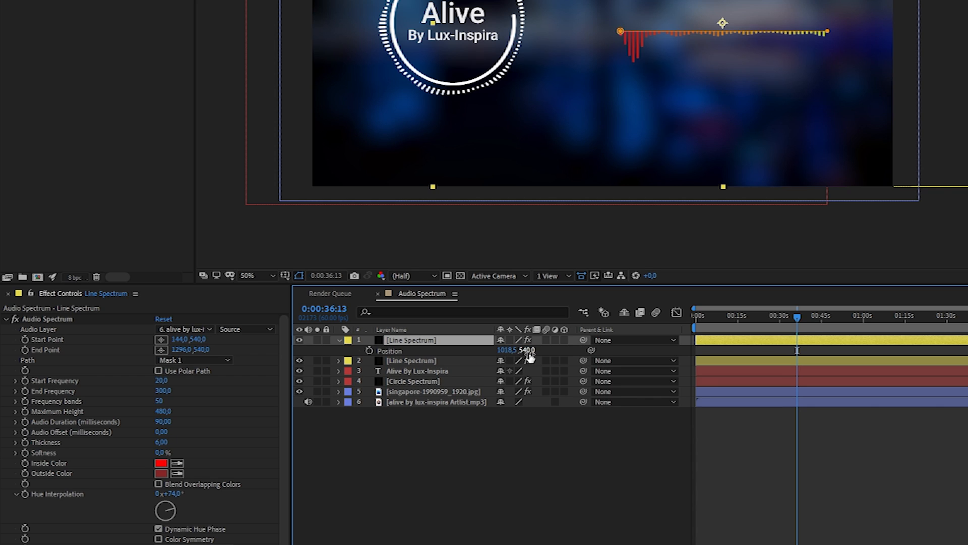
pyautogui.moveTo(530, 357); pyautogui.dragTo(499, 359)
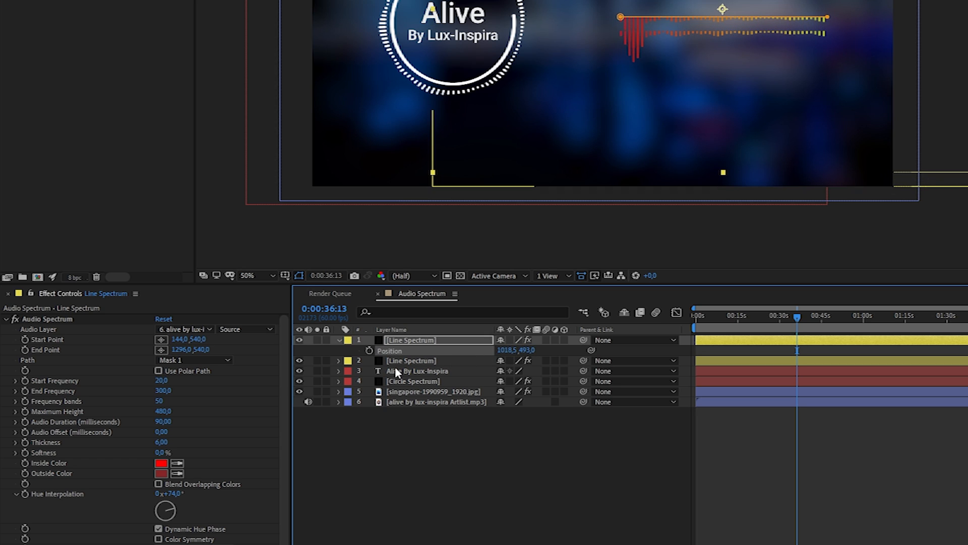
# Step: Set the duplicated Line Spectrum's Side Options to Side A so its bars point upward
pyautogui.scroll(-1, 235, 427)
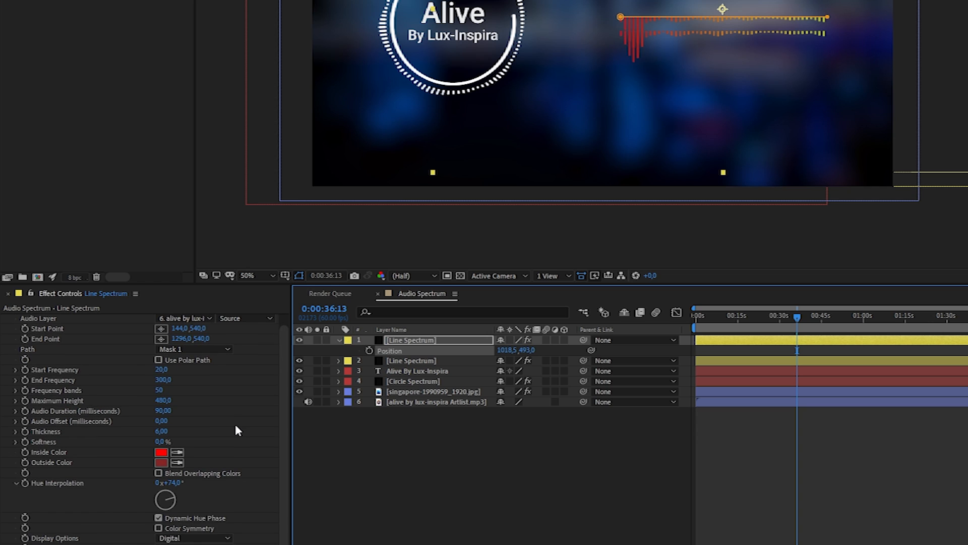
pyautogui.click(194, 544)
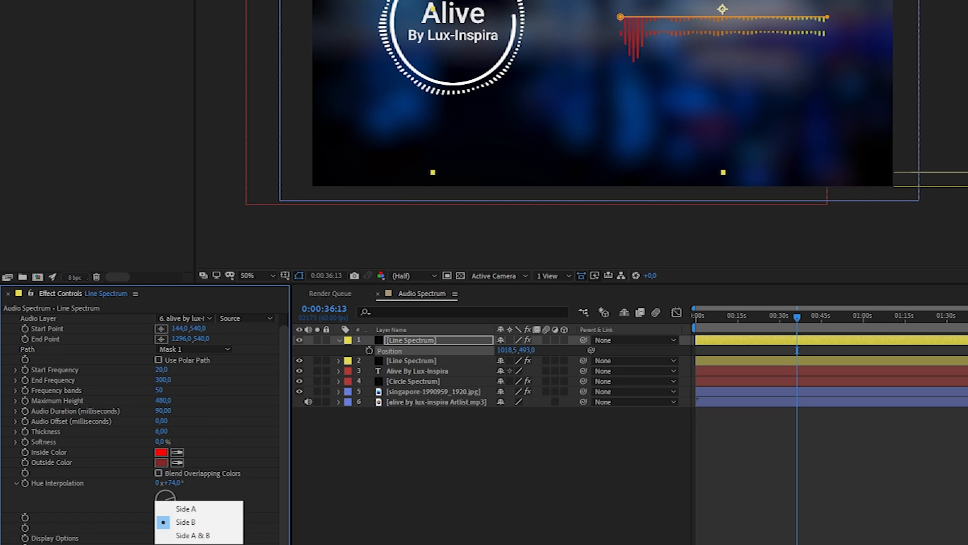
pyautogui.click(197, 510)
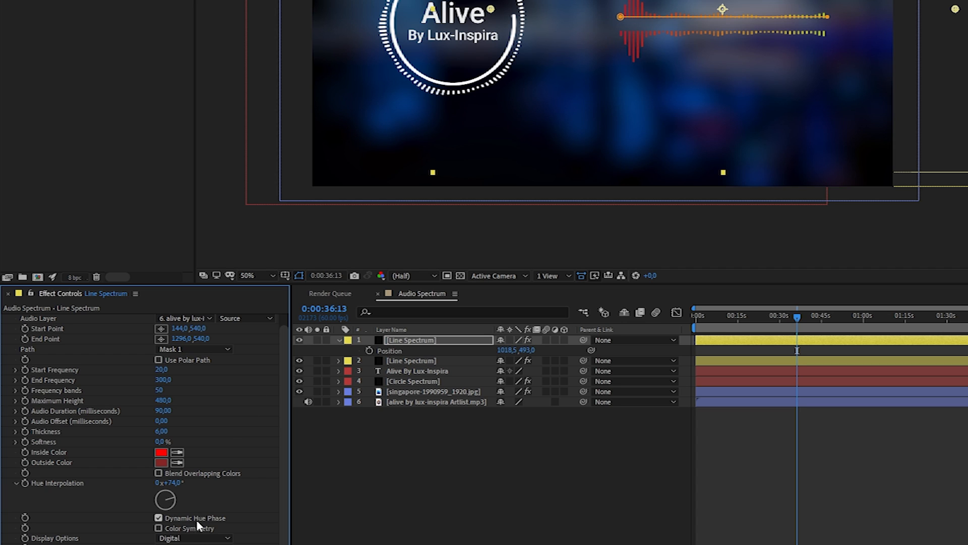
# Step: Try the Analog lines display option on the upper Line Spectrum and preview it from 0:00:36:13
pyautogui.click(198, 538)
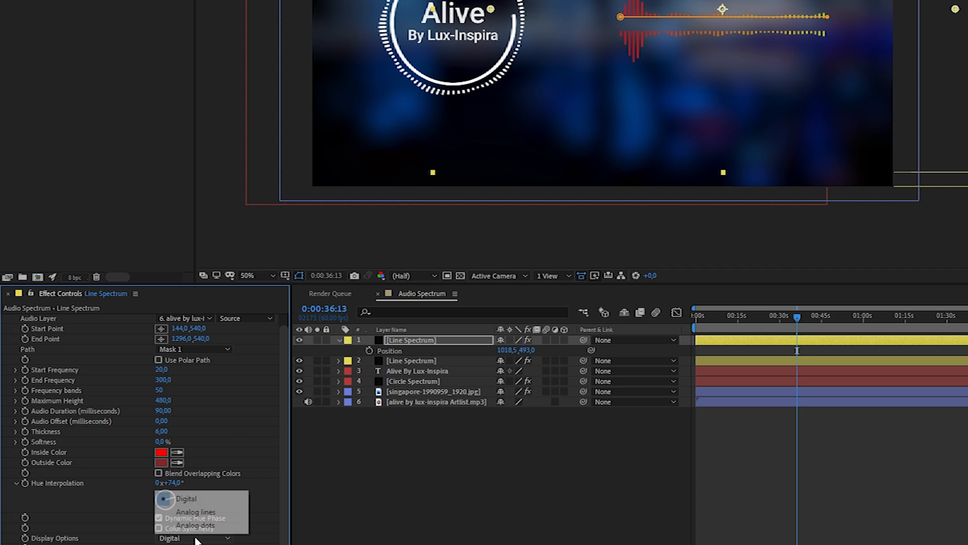
pyautogui.click(196, 512)
pyautogui.press('space')
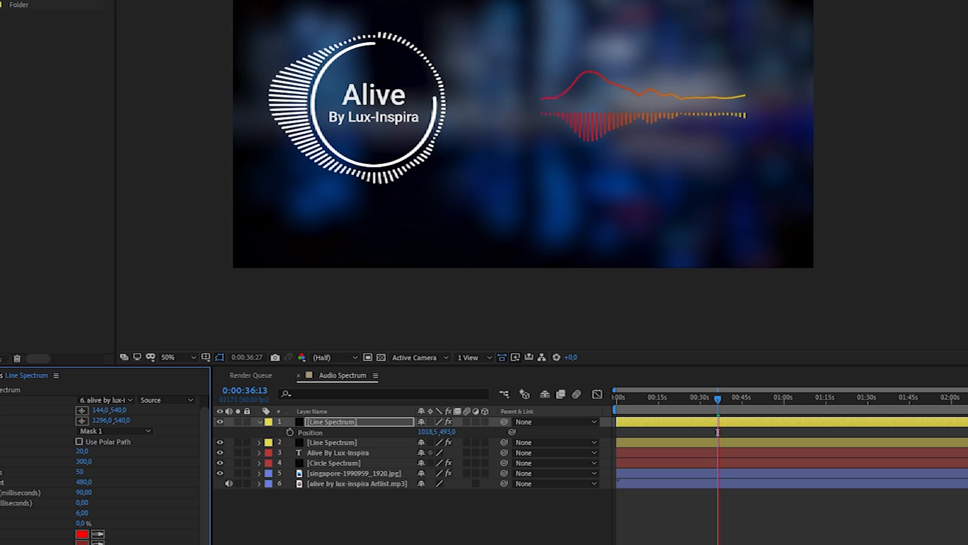
pyautogui.press('space')
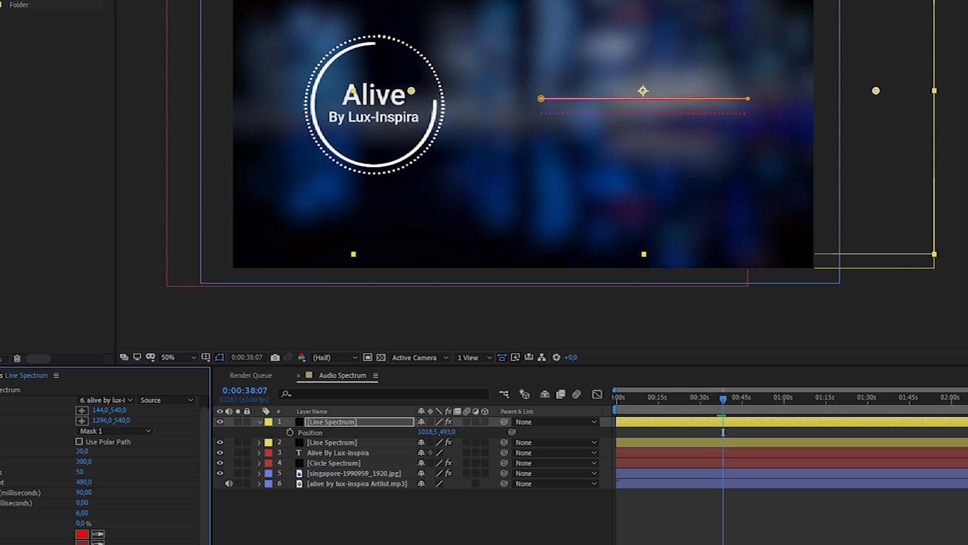
# Step: Set the upper Line Spectrum's Display Options to Analog dots and preview it from 0:00:34:16
pyautogui.click(712, 397)
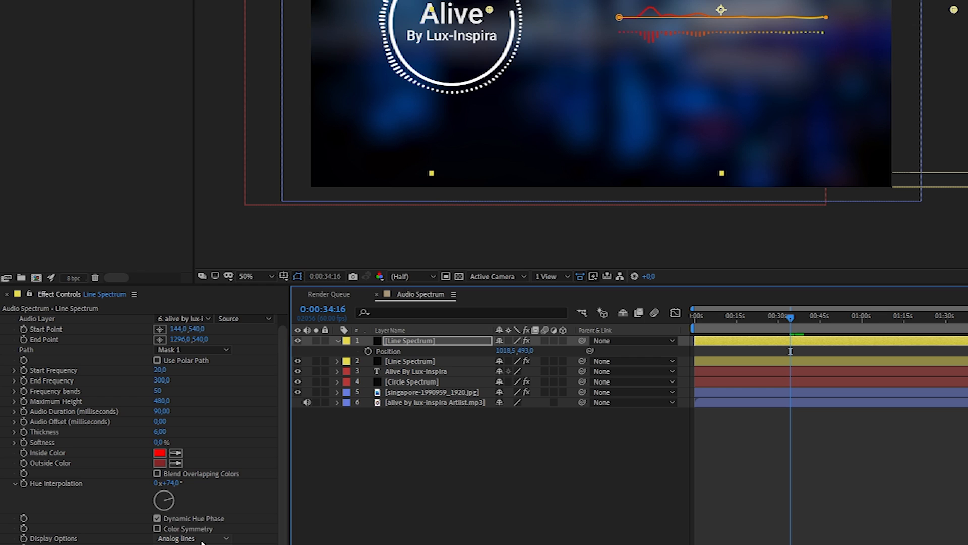
pyautogui.click(192, 538)
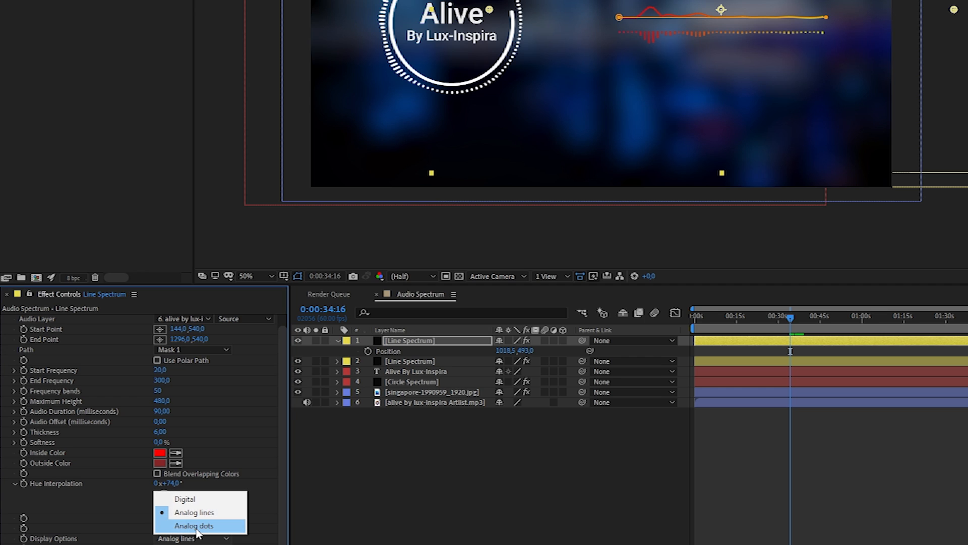
pyautogui.click(194, 526)
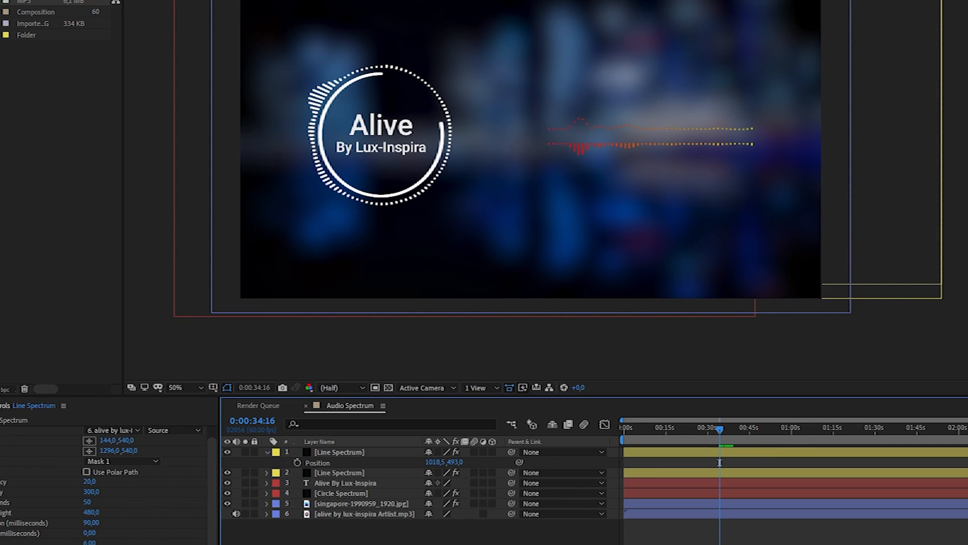
pyautogui.press('space')
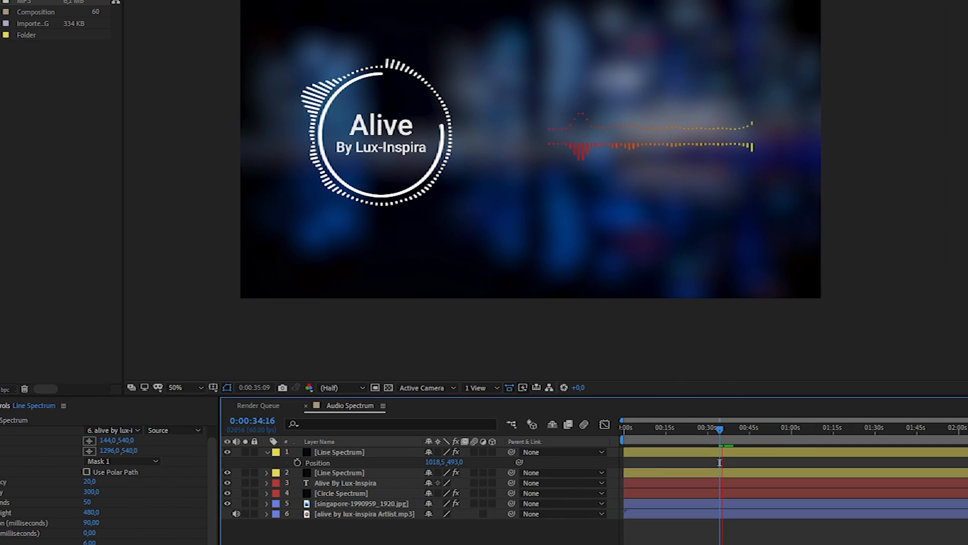
pyautogui.press('space')
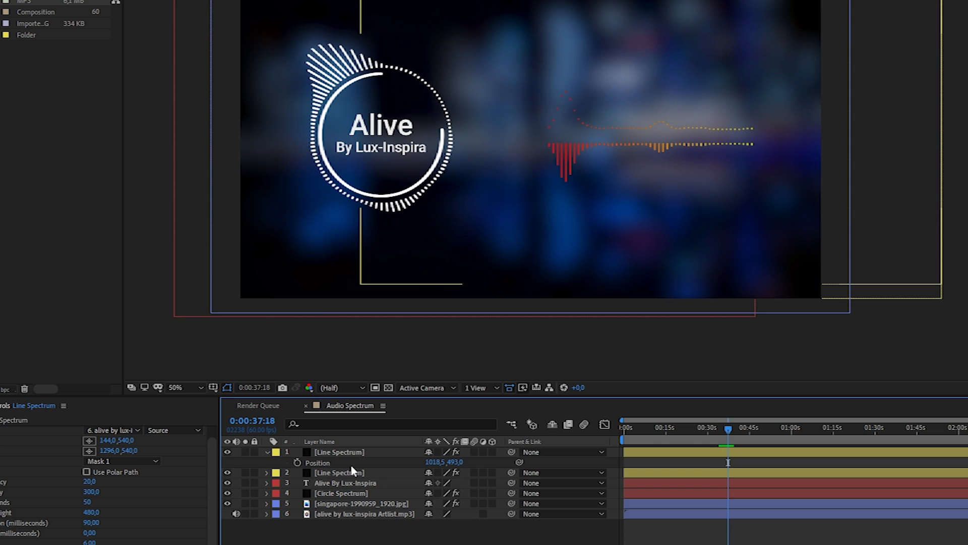
# Step: Try the Analog dots display option on the Circle Spectrum, preview it, and restore the Digital display
pyautogui.click(337, 494)
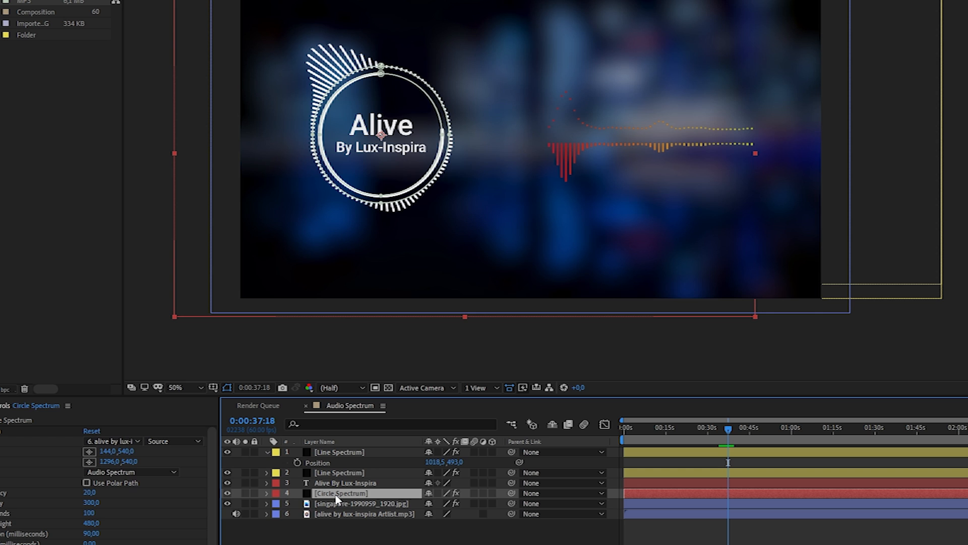
pyautogui.scroll(-4, 190, 536)
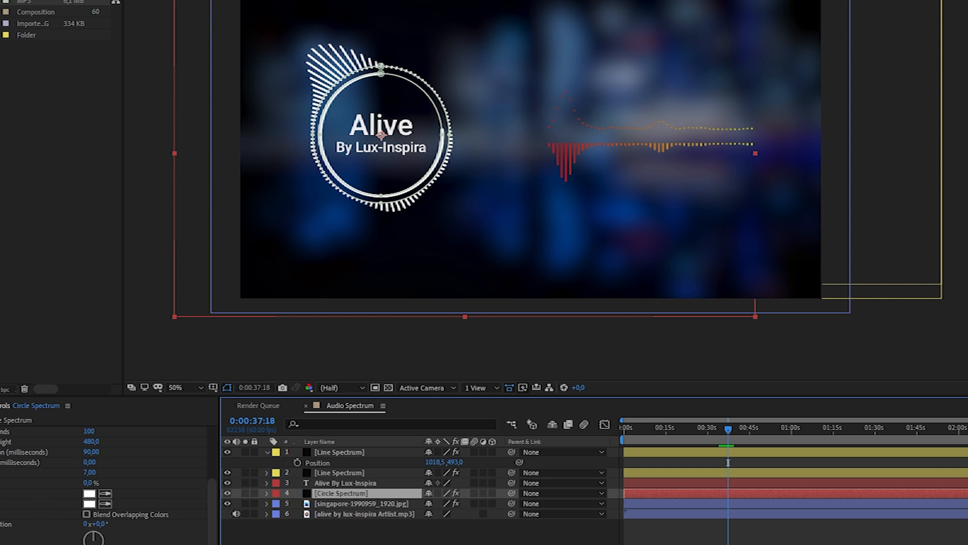
pyautogui.press('space')
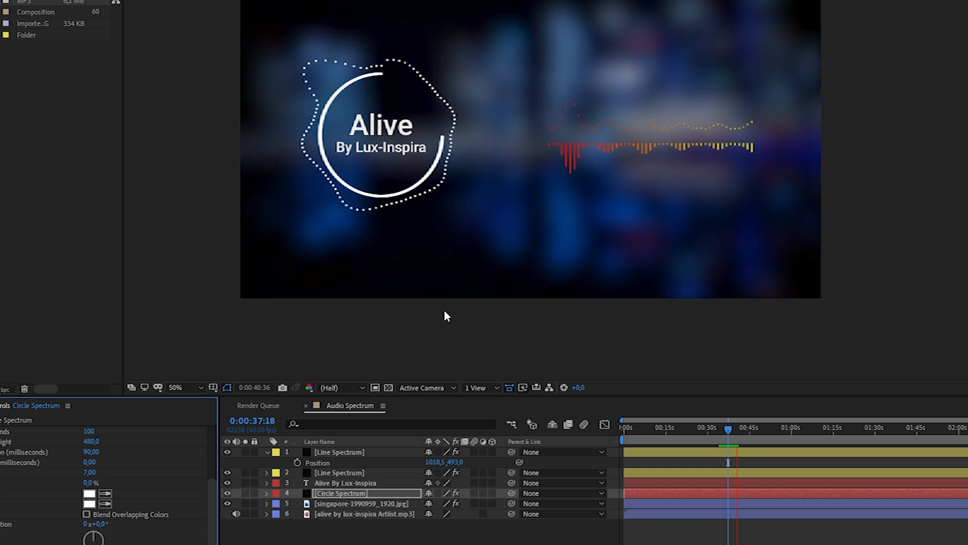
pyautogui.press('space')
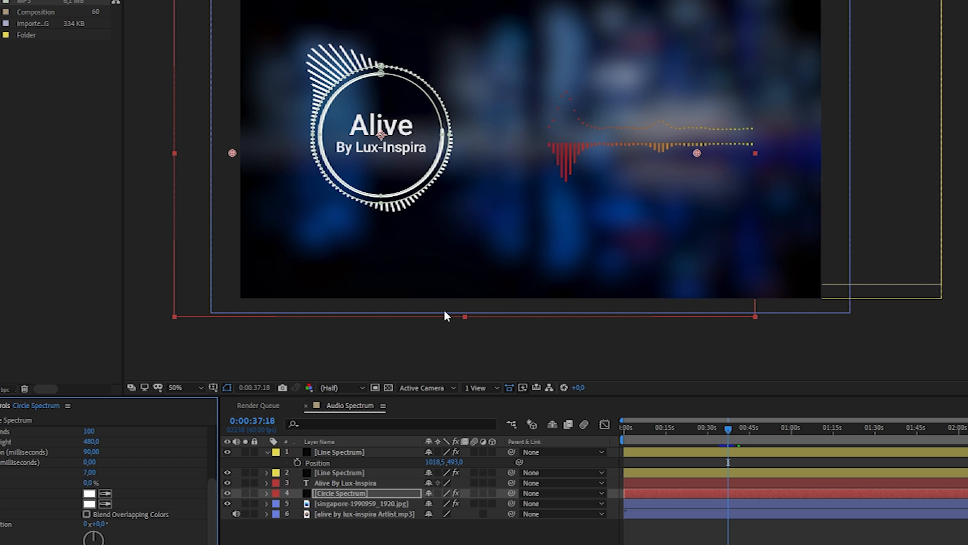
pyautogui.click(445, 311)
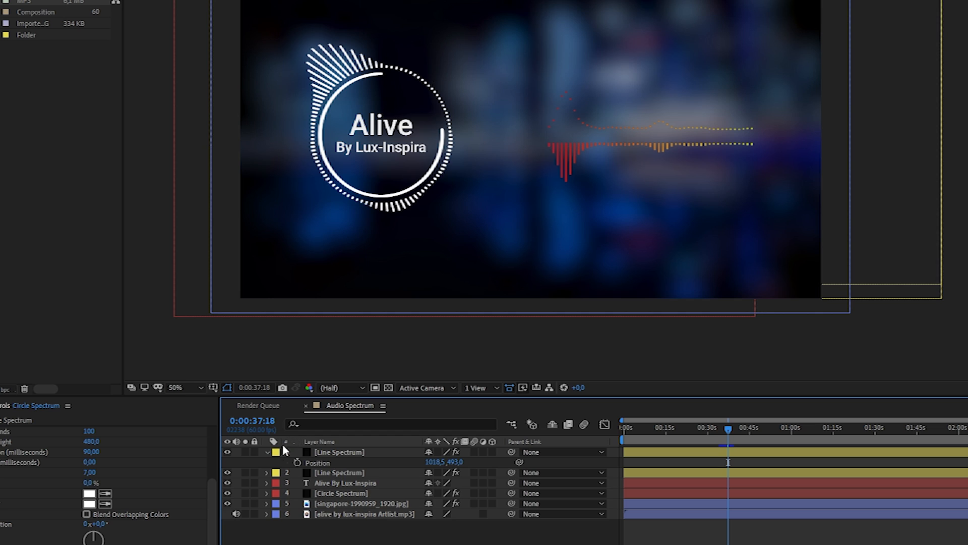
# Step: Add a new shape layer named Timer and give it a Yellow label
pyautogui.click(268, 452)
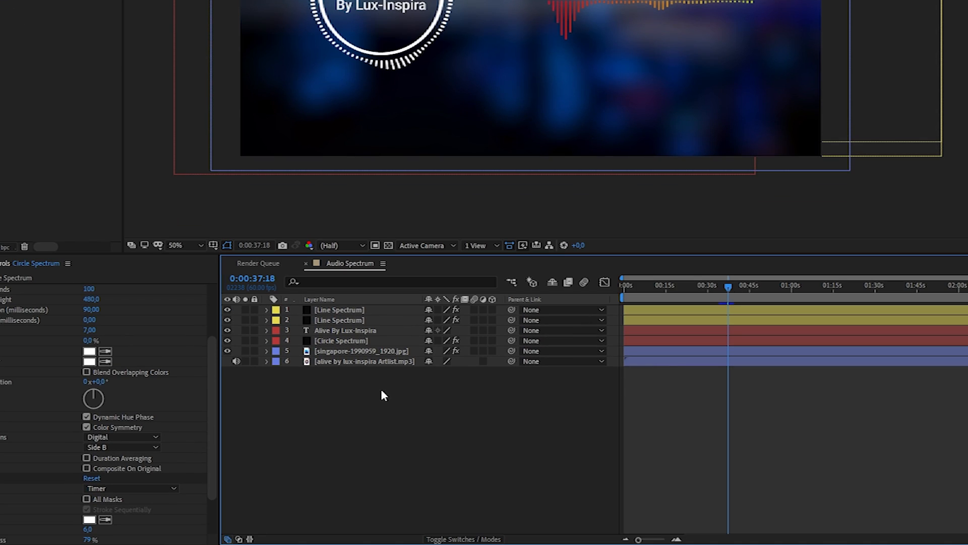
pyautogui.rightClick(382, 534)
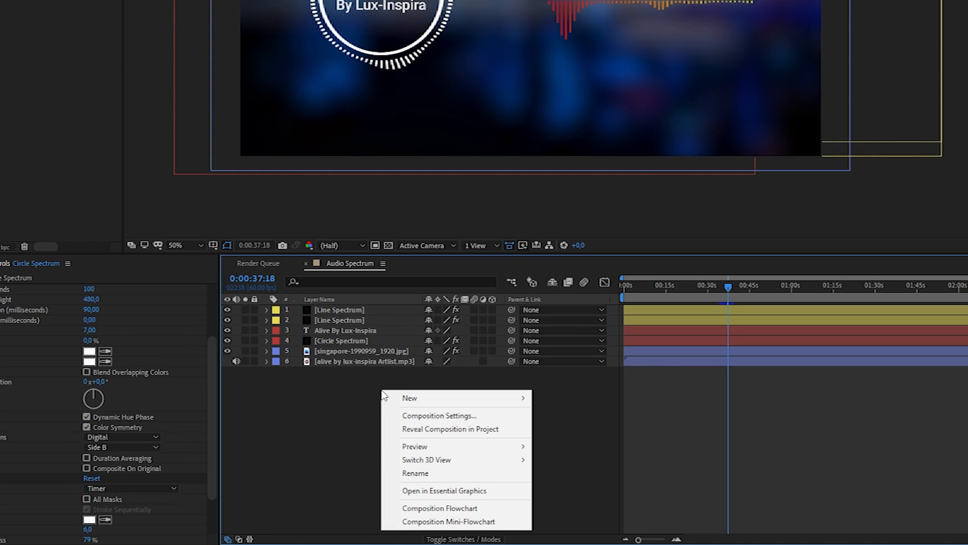
pyautogui.moveTo(408, 543)
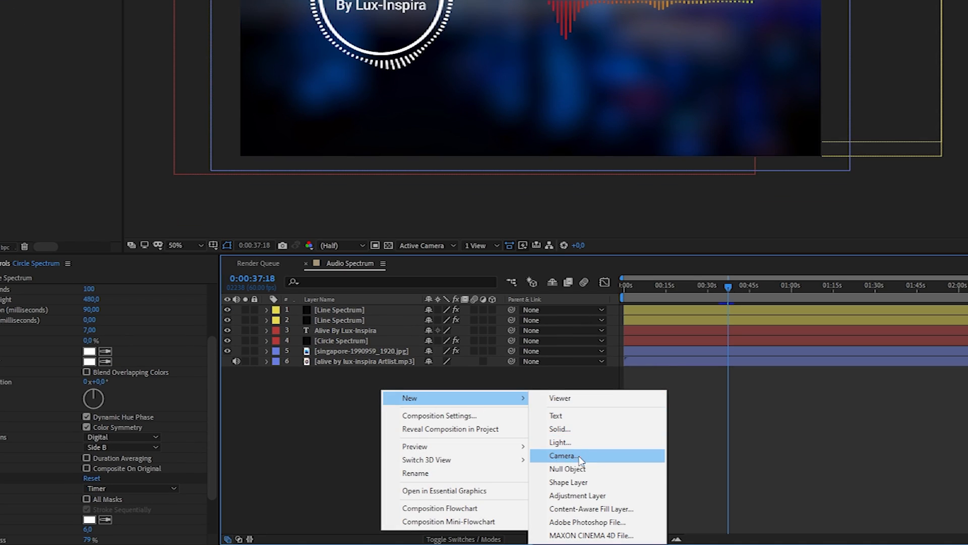
pyautogui.click(584, 485)
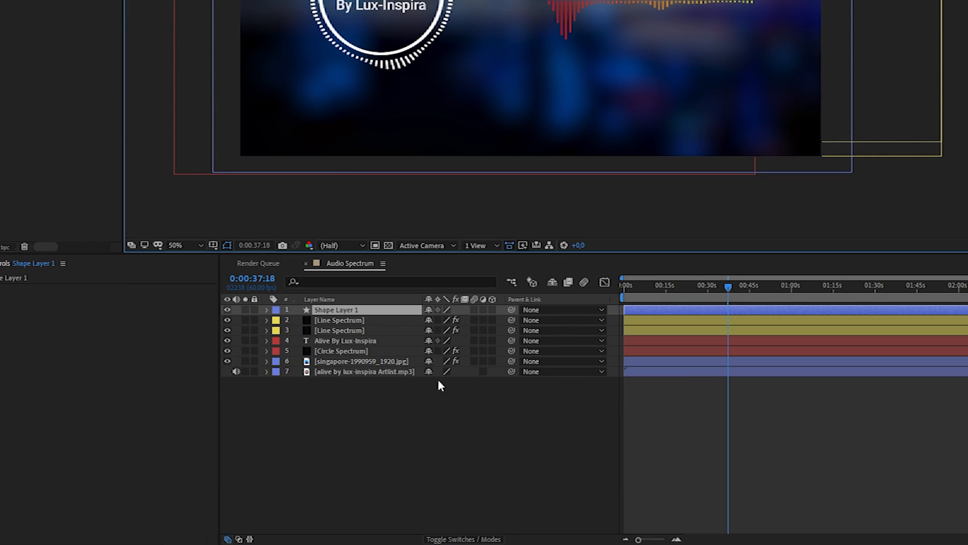
pyautogui.rightClick(347, 311)
pyautogui.click(368, 289)
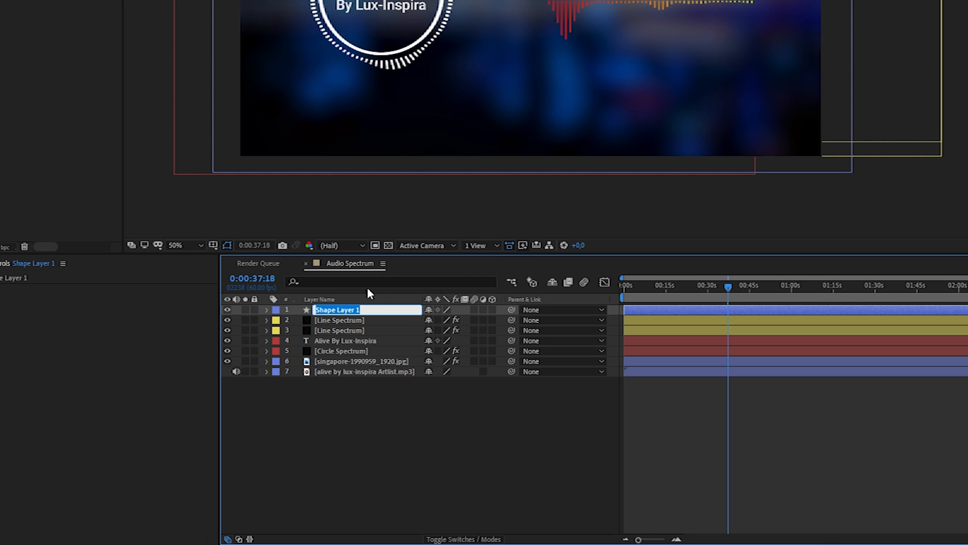
pyautogui.write('Timer')
pyautogui.press('Return')
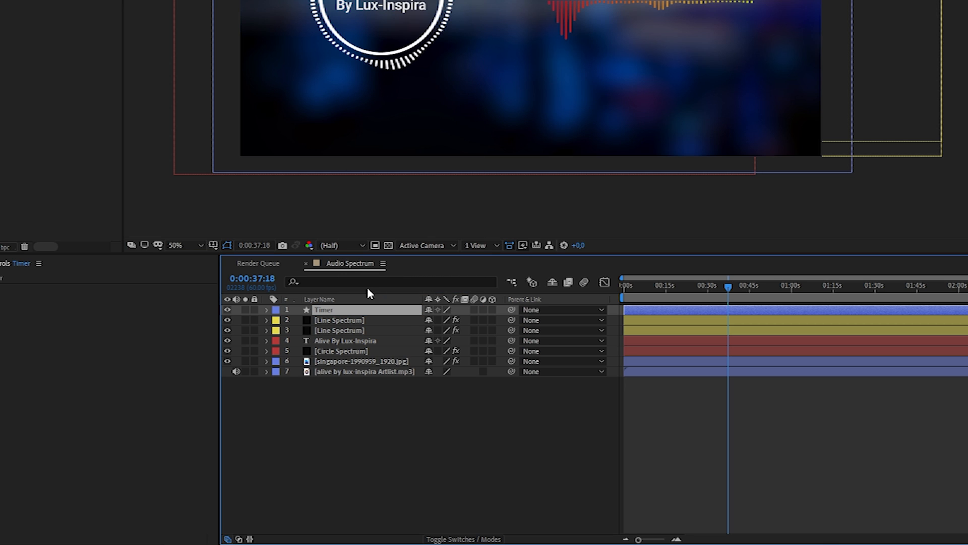
pyautogui.click(277, 310)
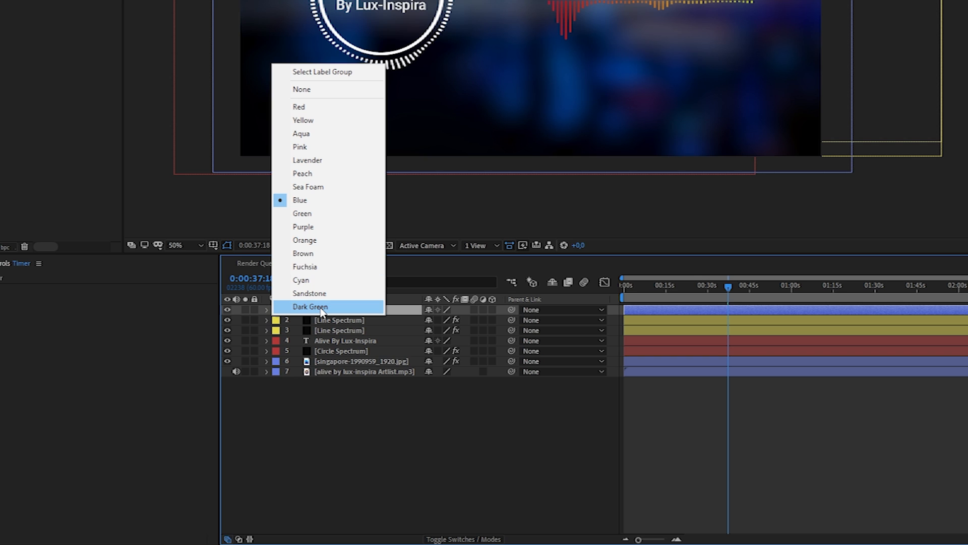
pyautogui.click(324, 120)
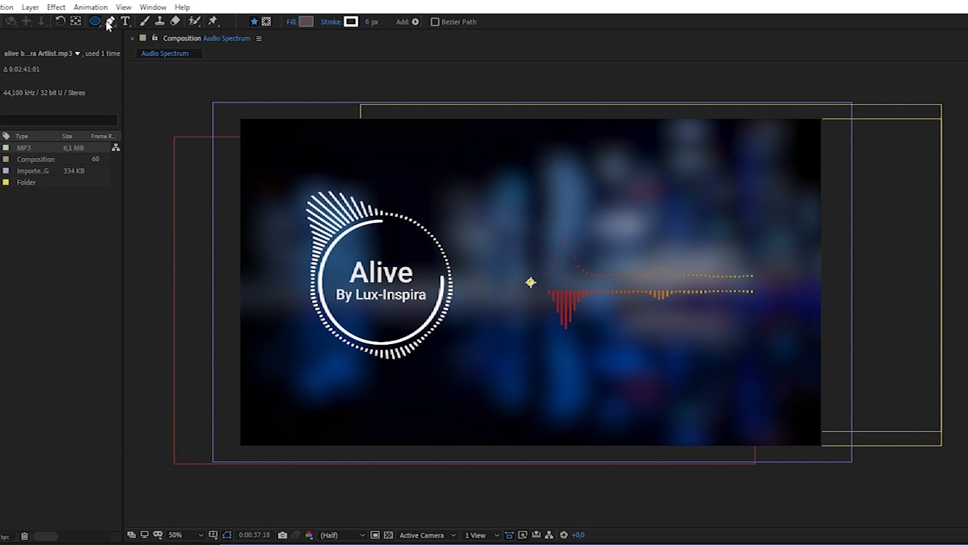
# Step: Draw a straight horizontal line with the Pen tool on the Timer layer, midway between the two line spectrums and spanning their full length
pyautogui.click(110, 21)
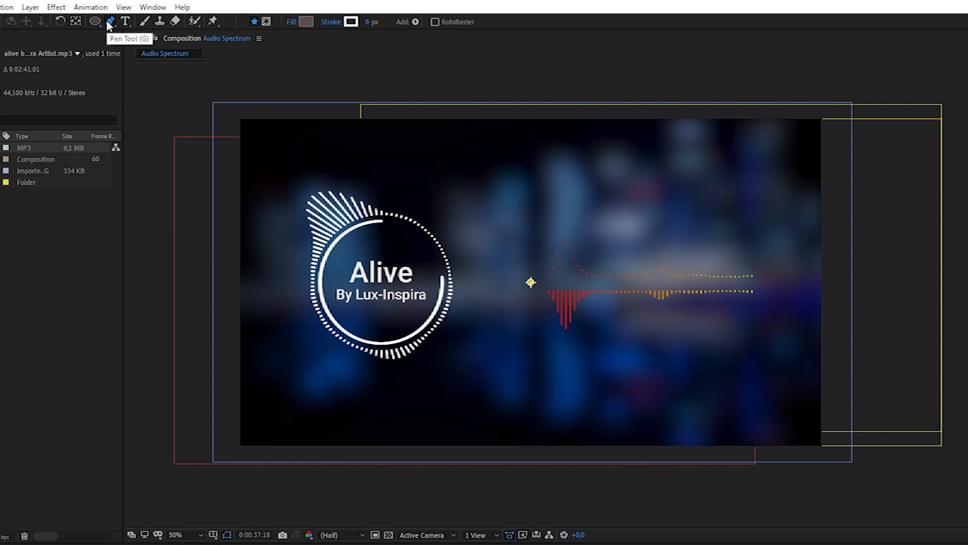
pyautogui.click(547, 284)
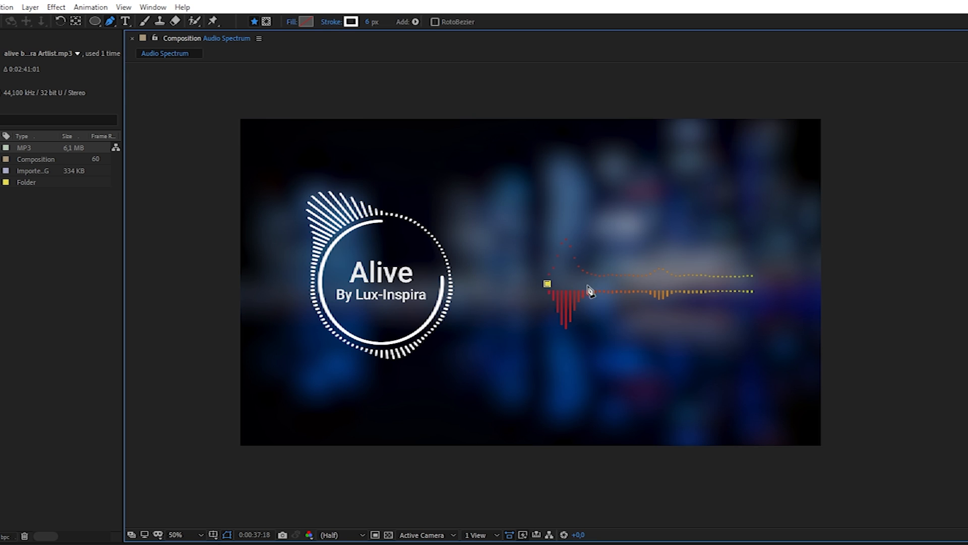
pyautogui.keyDown('shift'); pyautogui.click(752, 284); pyautogui.keyUp('shift')
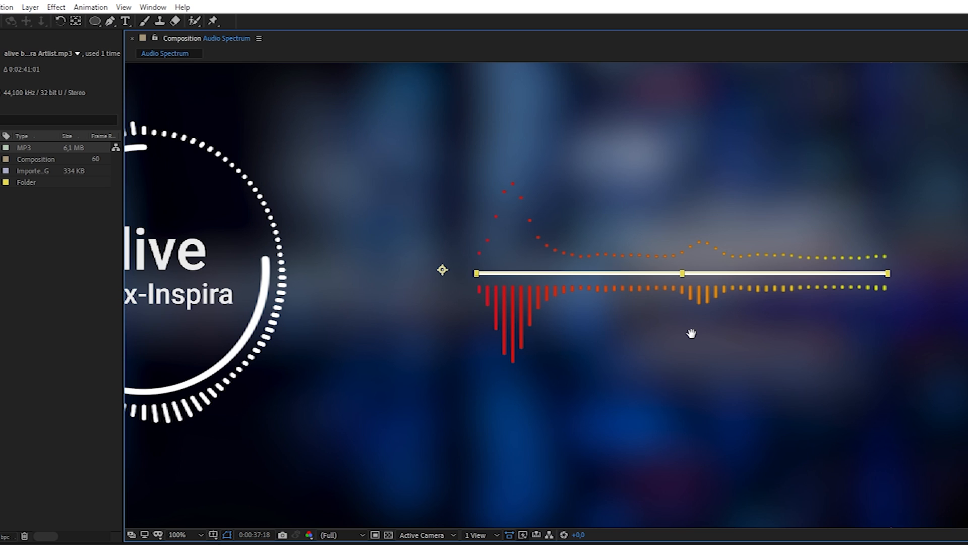
# Step: Set the Timer line's stroke width to 8 px and deselect the layer
pyautogui.scroll(2, 618, 295)
pyautogui.moveTo(716, 333); pyautogui.dragTo(629, 334)
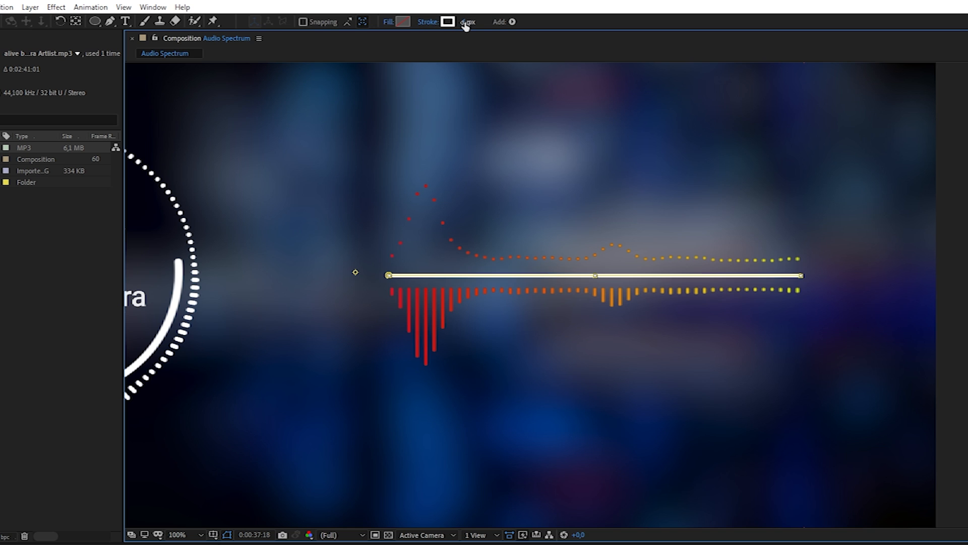
pyautogui.moveTo(465, 22)
pyautogui.mouseDown()
pyautogui.moveTo(485, 23)
pyautogui.moveTo(469, 22)
pyautogui.mouseUp()
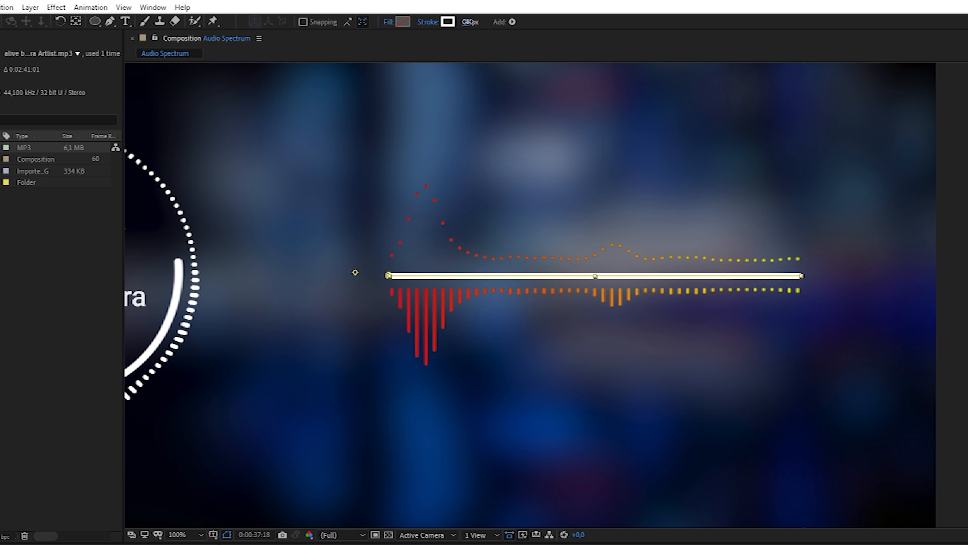
pyautogui.click(467, 22)
pyautogui.write('8')
pyautogui.press('Return')
pyautogui.click(731, 126)
pyautogui.scroll(-1, 732, 127)
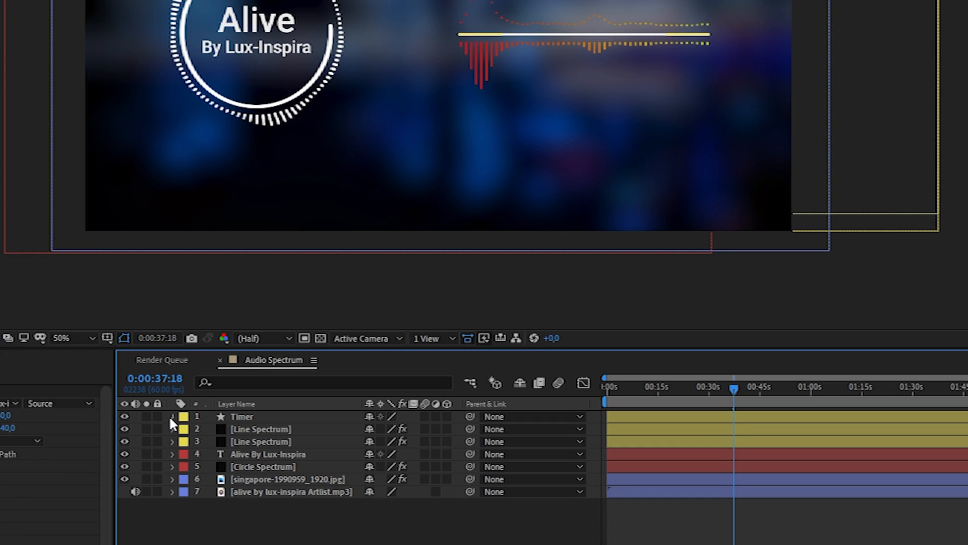
# Step: Add a Trim Paths operator to the Timer layer's contents and expand its properties
pyautogui.click(171, 417)
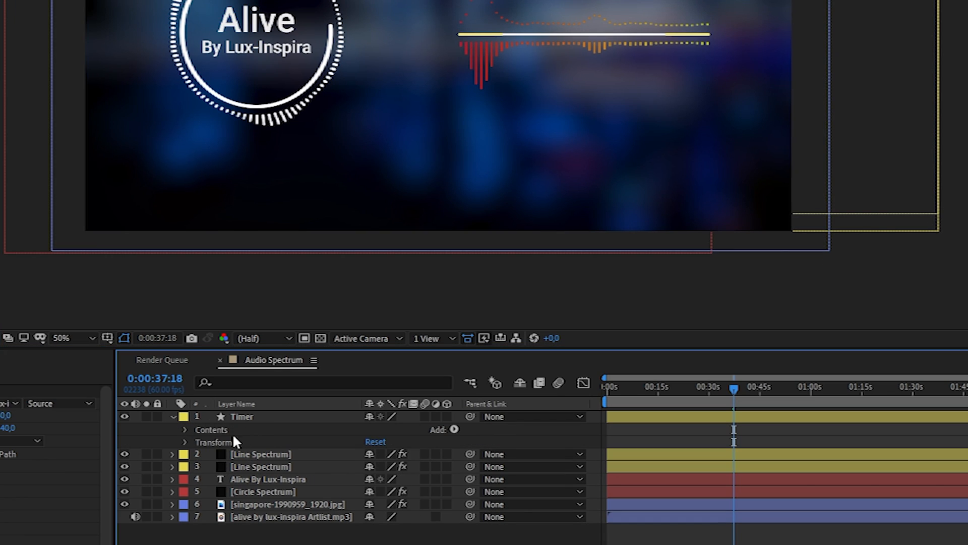
pyautogui.click(184, 430)
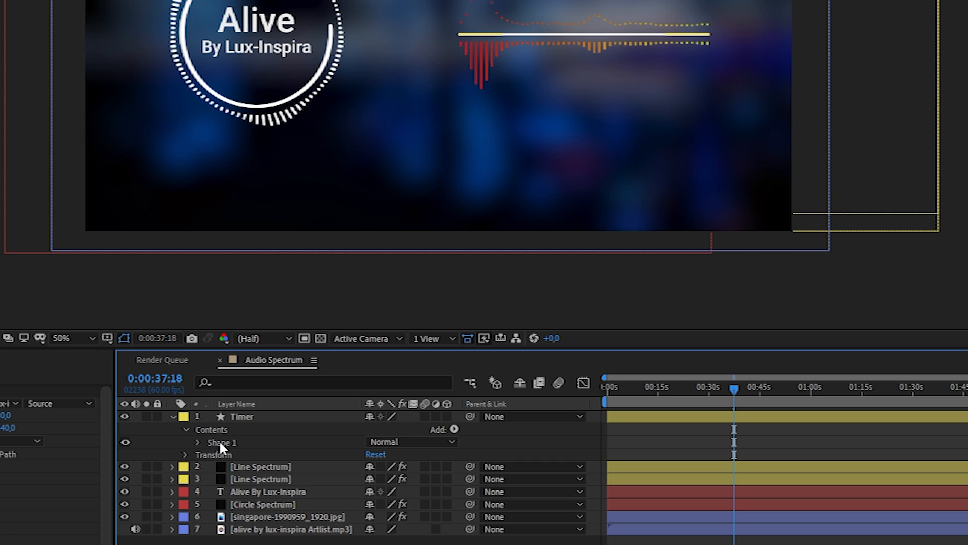
pyautogui.click(185, 429)
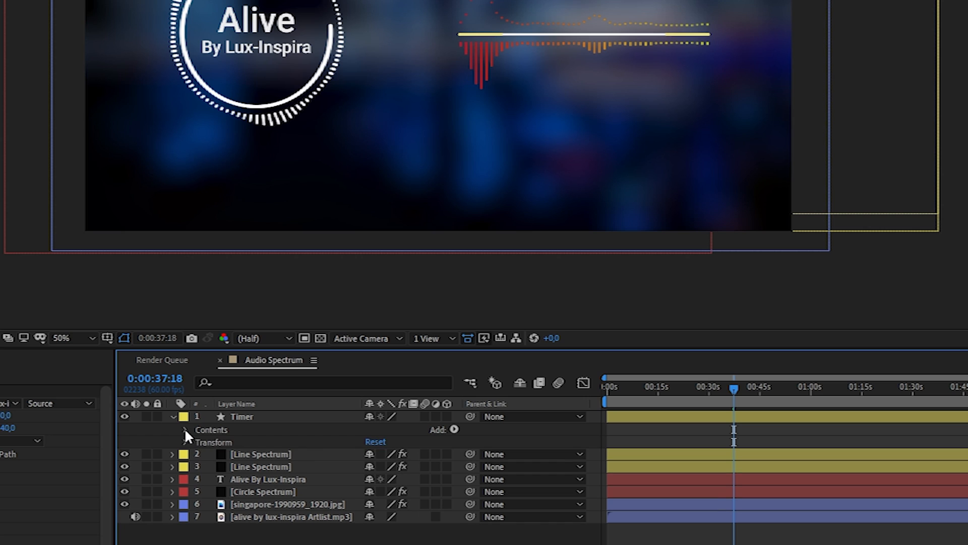
pyautogui.click(454, 429)
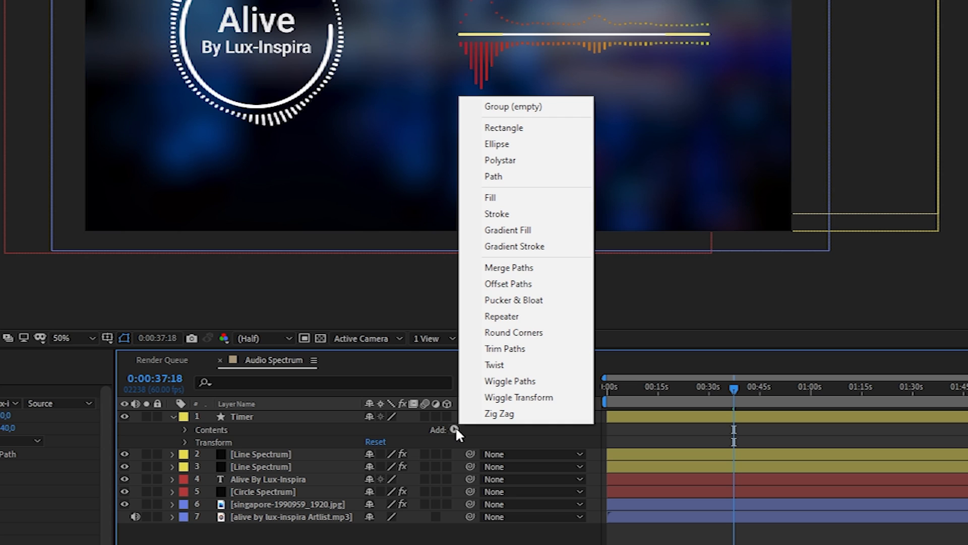
pyautogui.click(505, 349)
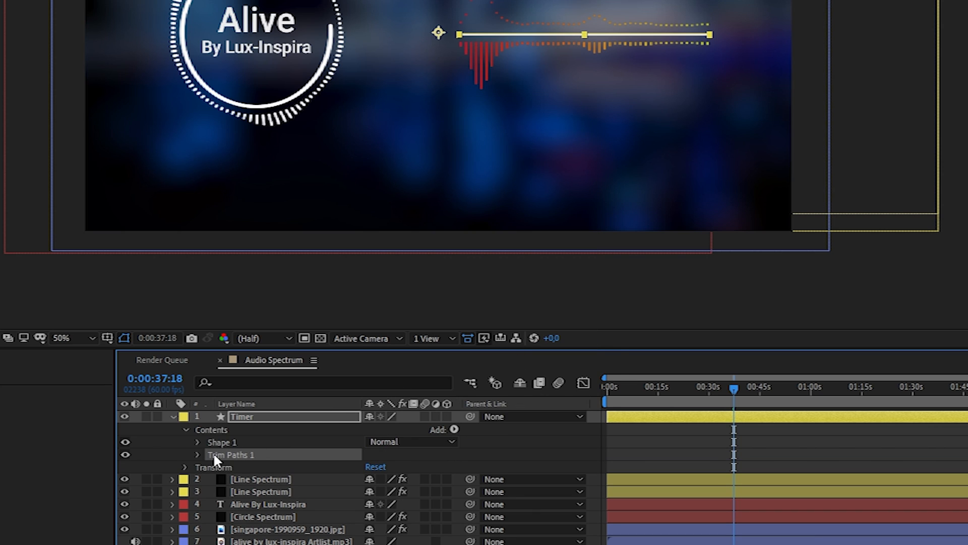
pyautogui.click(197, 455)
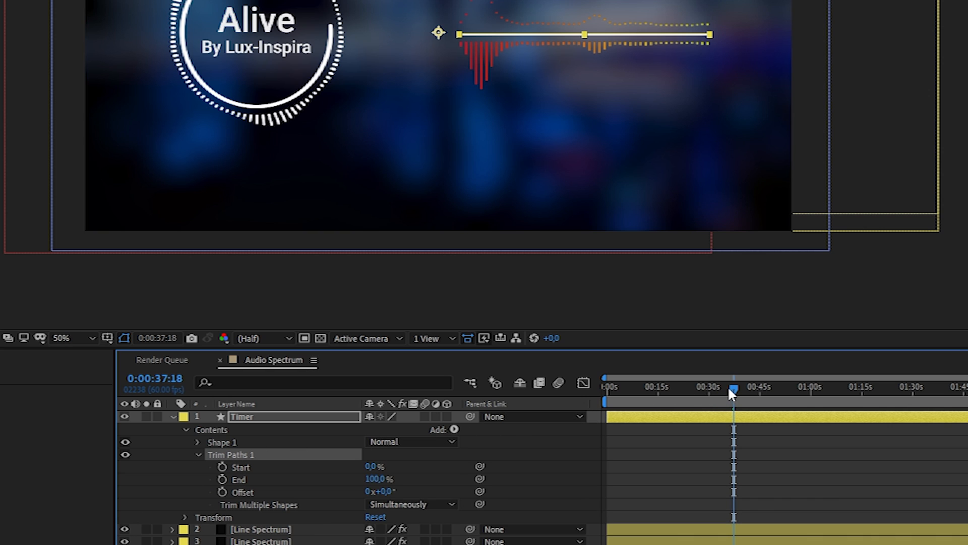
# Step: Keyframe the Timer's Trim Paths End from 0% at 0:00:00:00 to 100% at 0:02:41:00, and scrub through the timeline to preview the line
pyautogui.moveTo(728, 386); pyautogui.dragTo(586, 392)
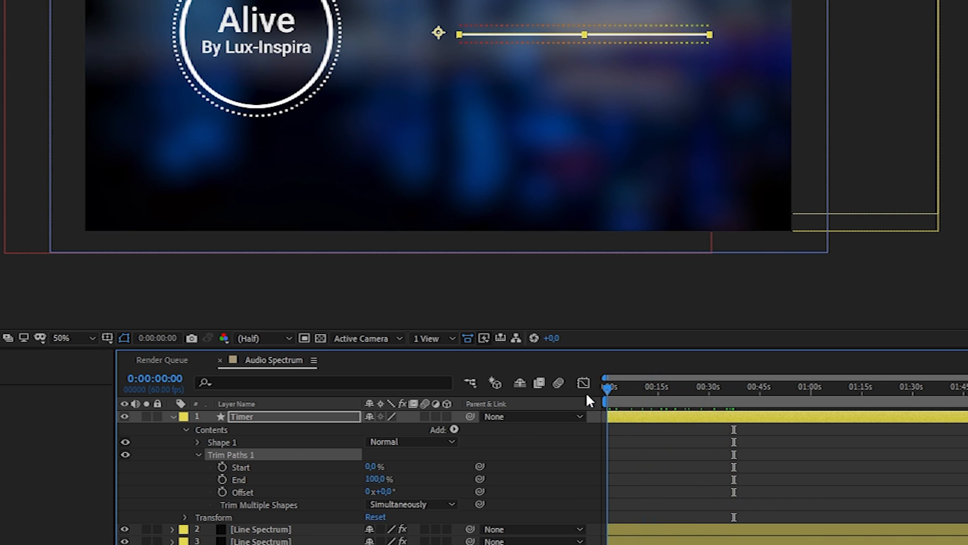
pyautogui.click(222, 479)
pyautogui.moveTo(376, 478); pyautogui.dragTo(265, 481)
pyautogui.moveTo(609, 389); pyautogui.dragTo(967, 390)
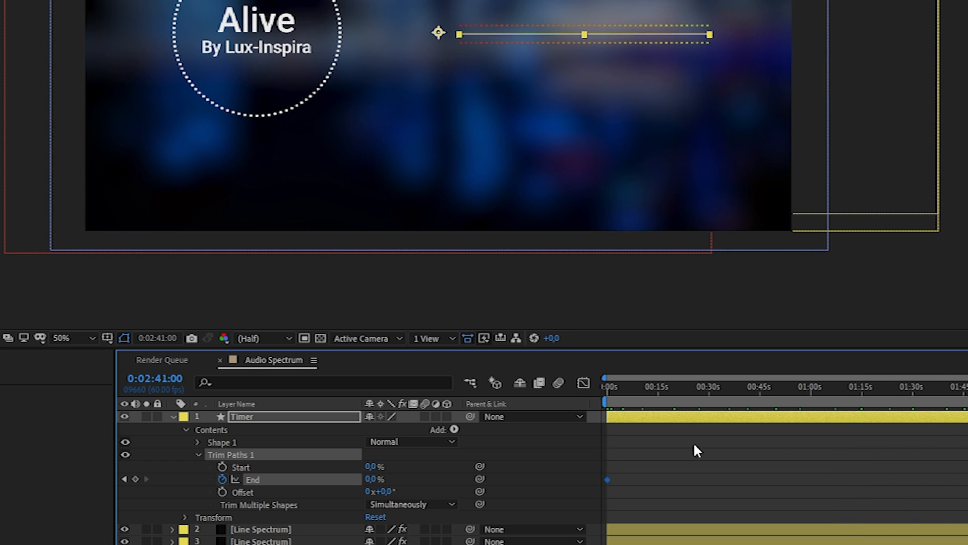
pyautogui.moveTo(373, 479); pyautogui.dragTo(487, 478)
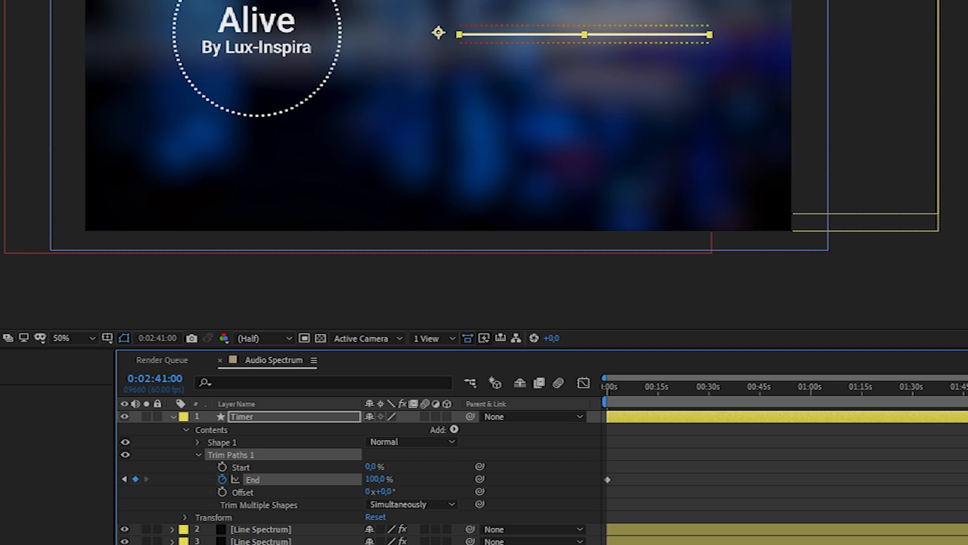
pyautogui.moveTo(911, 388)
pyautogui.mouseDown()
pyautogui.moveTo(838, 391)
pyautogui.moveTo(923, 393)
pyautogui.mouseUp()
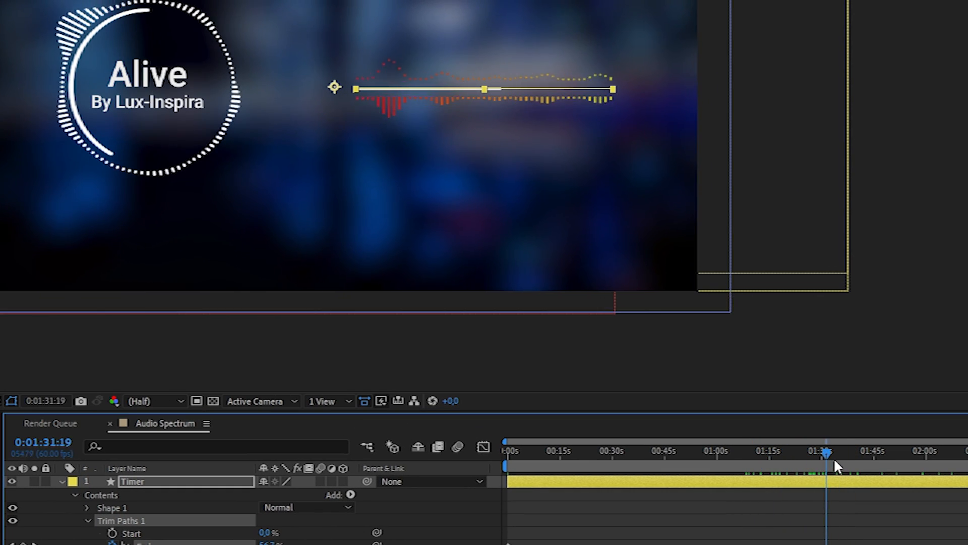
pyautogui.moveTo(834, 458); pyautogui.dragTo(787, 429)
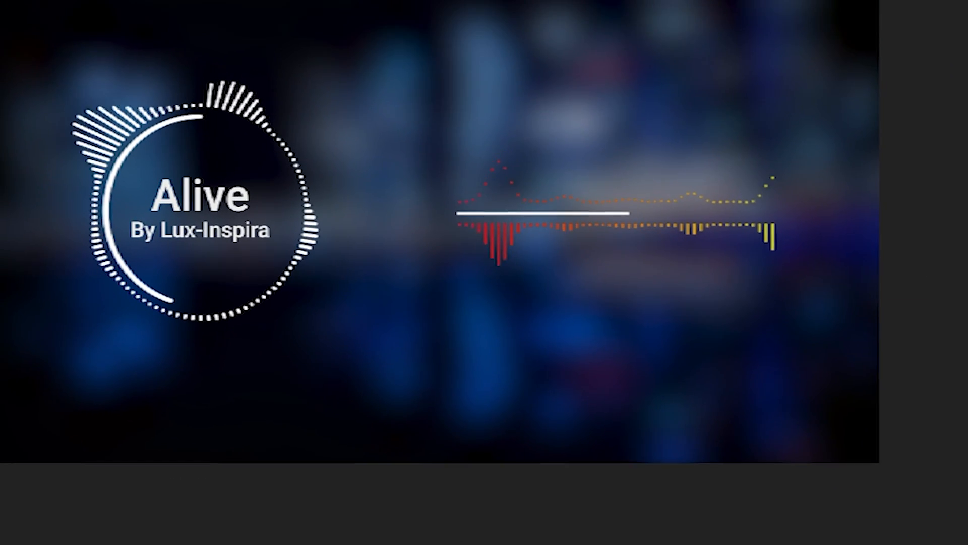